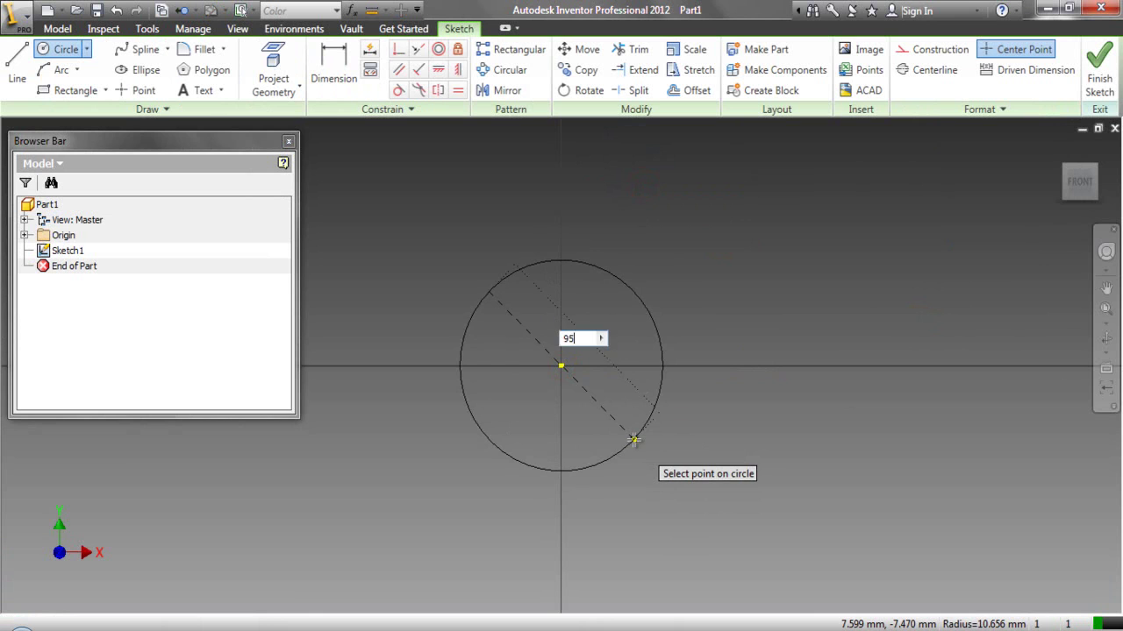
Step: Sketch two concentric circles at the origin with diameters of 95 mm and 30 mm, and finish the sketch
{"action": "scroll", "coordinate": [633, 439], "scroll_direction": "down", "scroll_amount": 3}
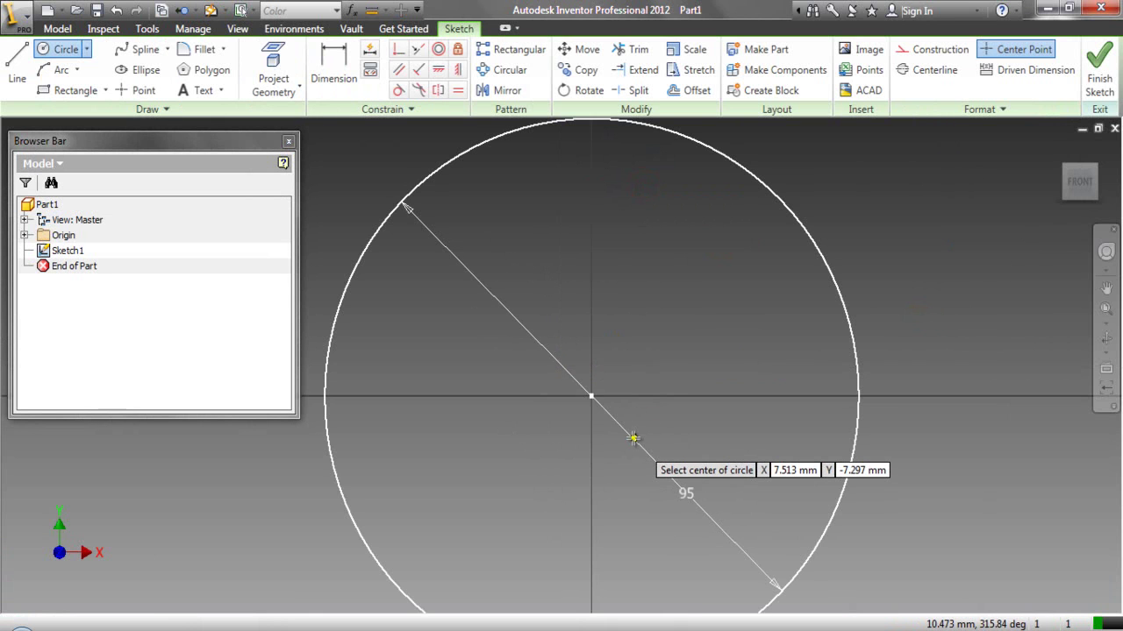
{"action": "left_click", "coordinate": [591, 396]}
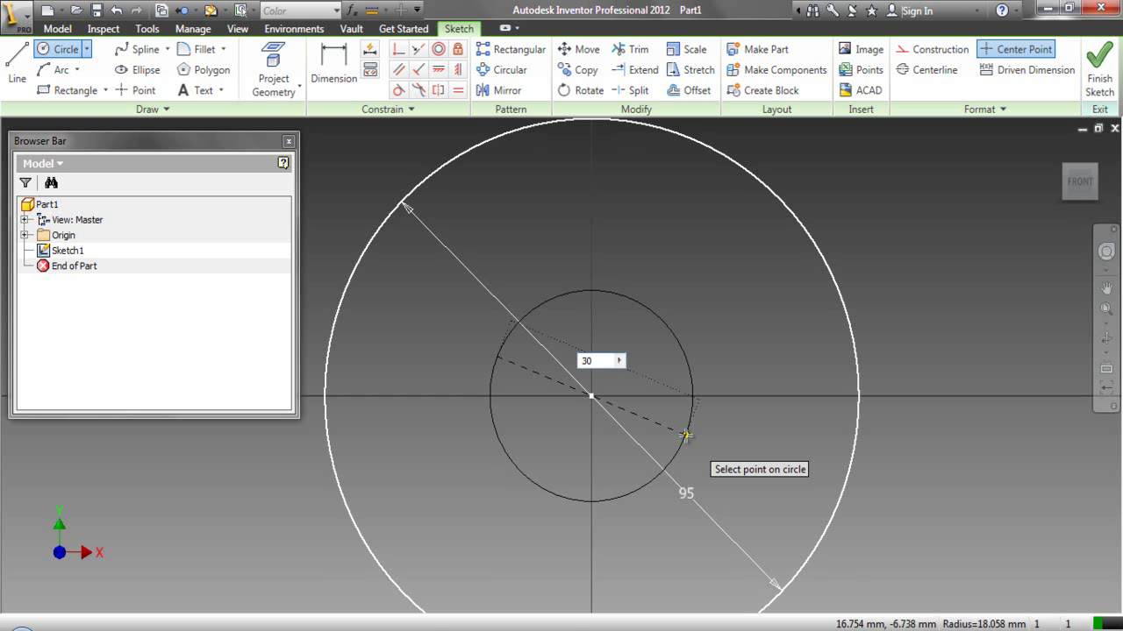
{"action": "key", "text": "Return"}
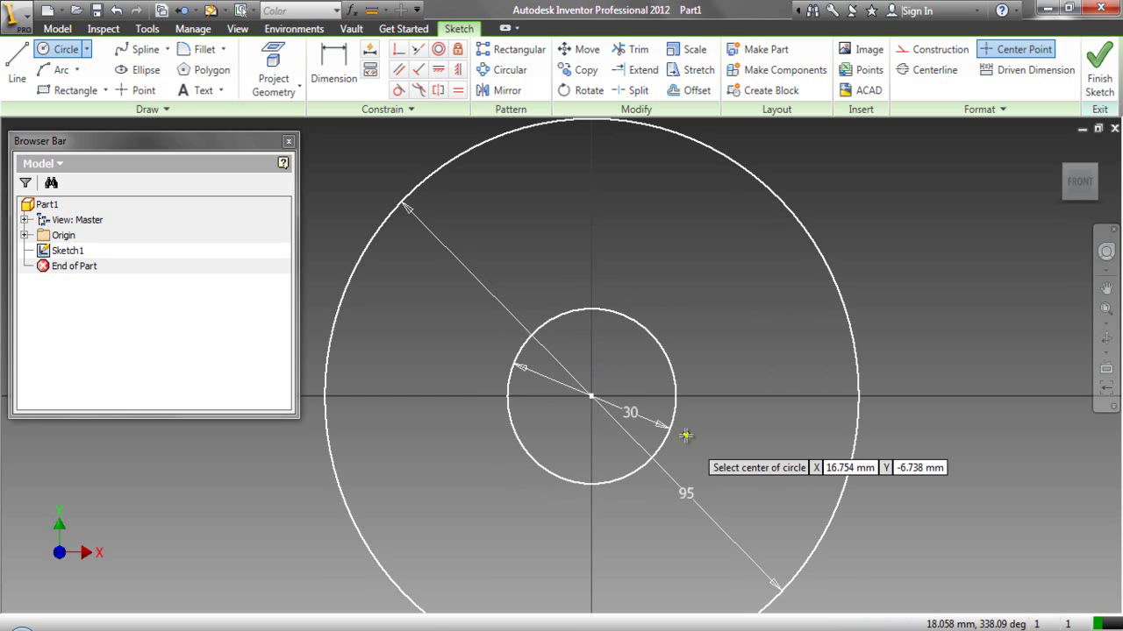
{"action": "right_click", "coordinate": [697, 314]}
{"action": "left_click", "coordinate": [698, 359]}
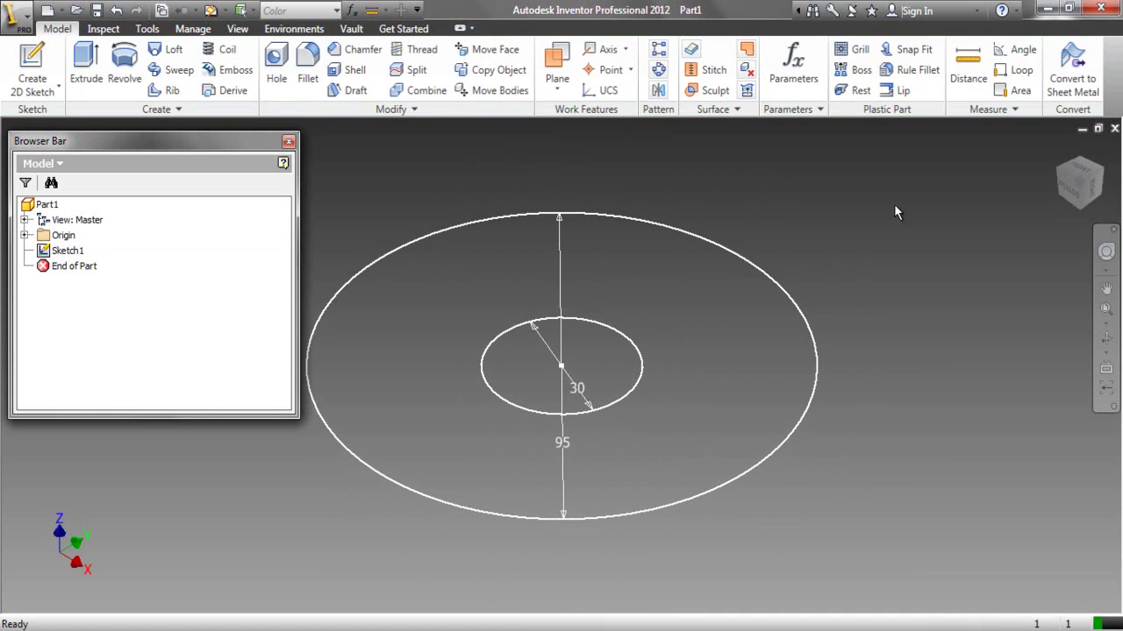
Step: Extrude the full circular area, including the inner circle, 6 mm as a new solid disc
{"action": "left_click", "coordinate": [576, 218]}
{"action": "key", "text": "e"}
{"action": "left_click", "coordinate": [586, 346]}
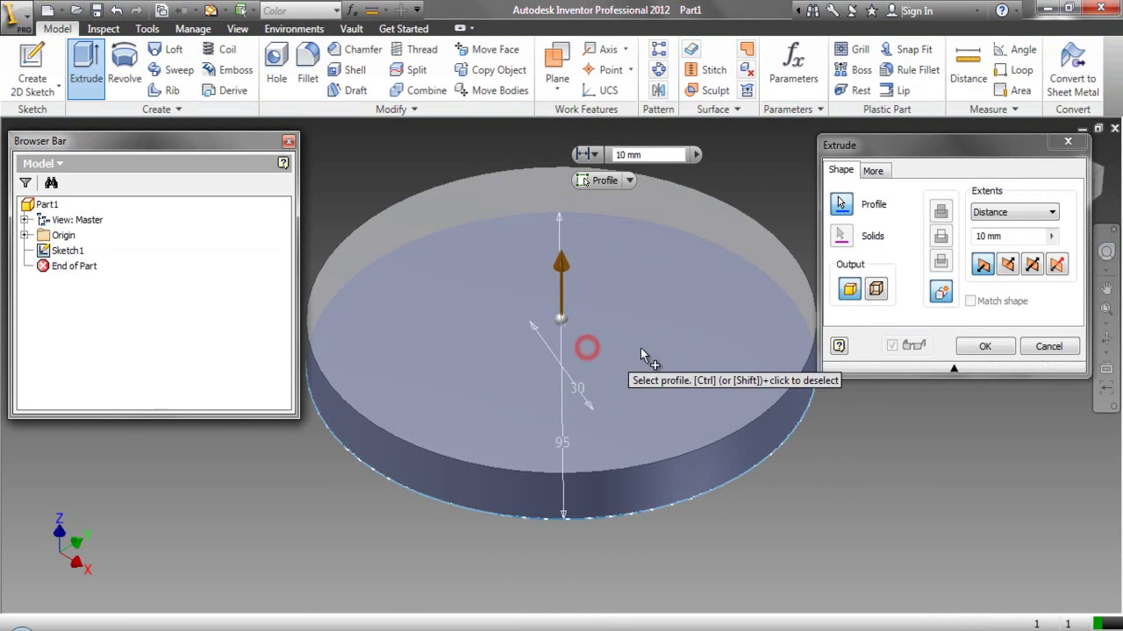
{"action": "left_click", "coordinate": [1002, 238]}
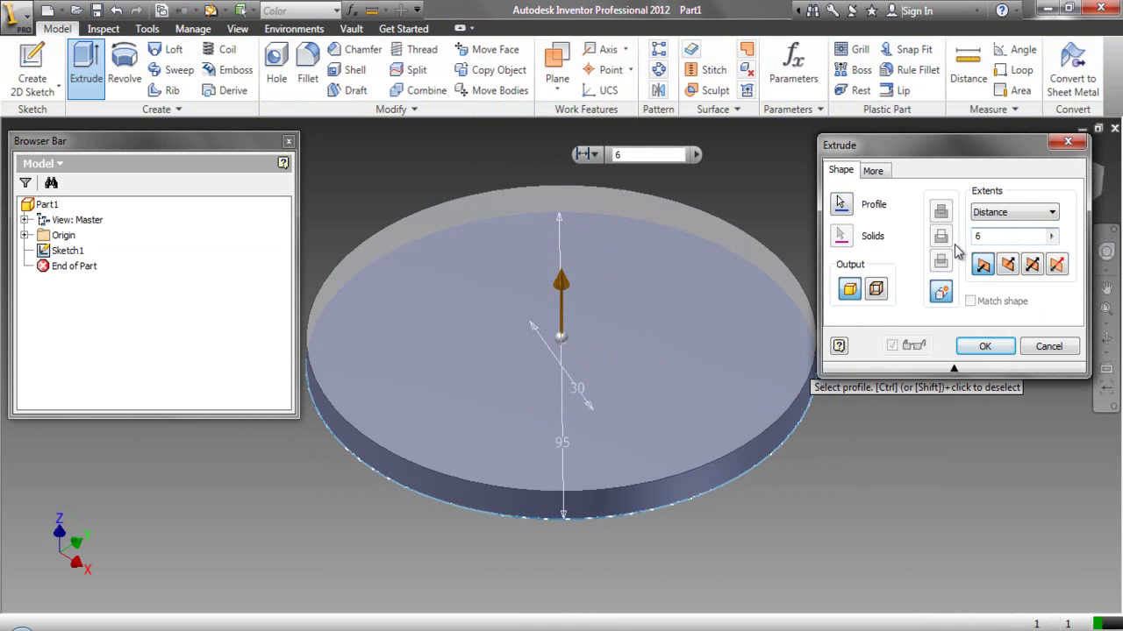
{"action": "left_click", "coordinate": [995, 351]}
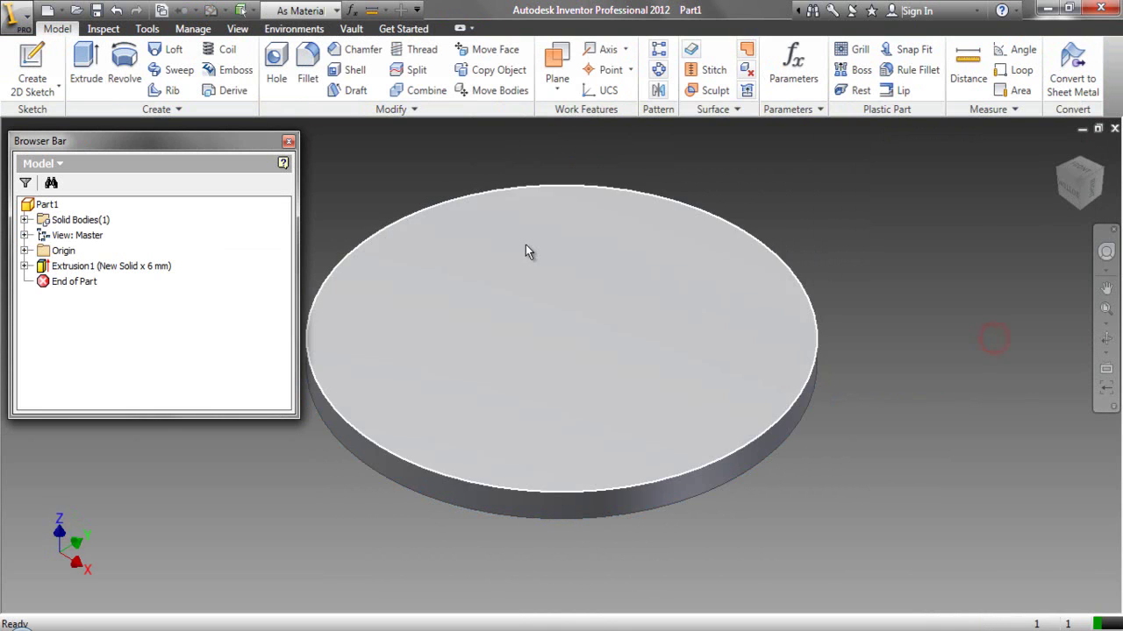
Step: Set the part's color to Beige (PC)
{"action": "left_click", "coordinate": [333, 14]}
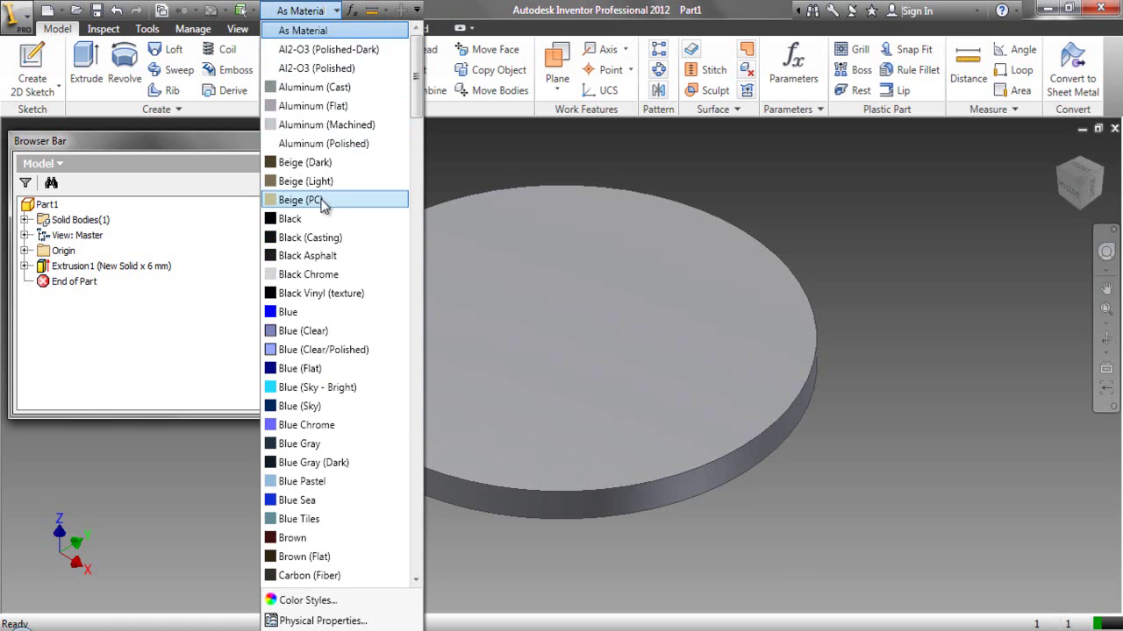
{"action": "left_click", "coordinate": [323, 203]}
{"action": "left_click", "coordinate": [377, 173]}
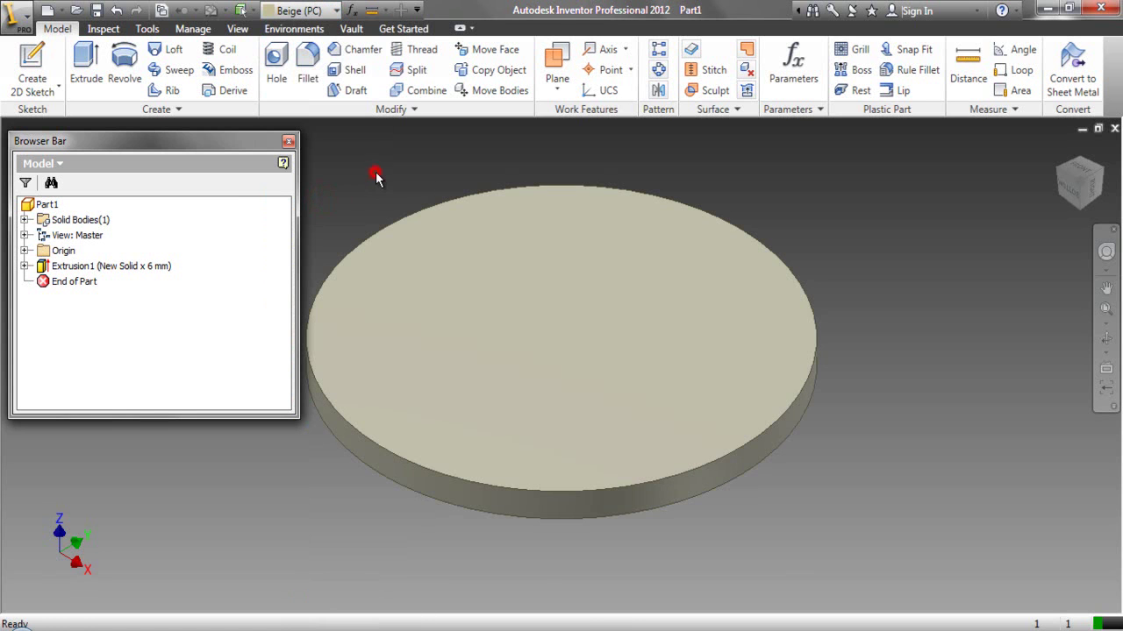
Step: Save the part as Fly Wheel inside a new folder named Fly Wheel
{"action": "left_click", "coordinate": [96, 11]}
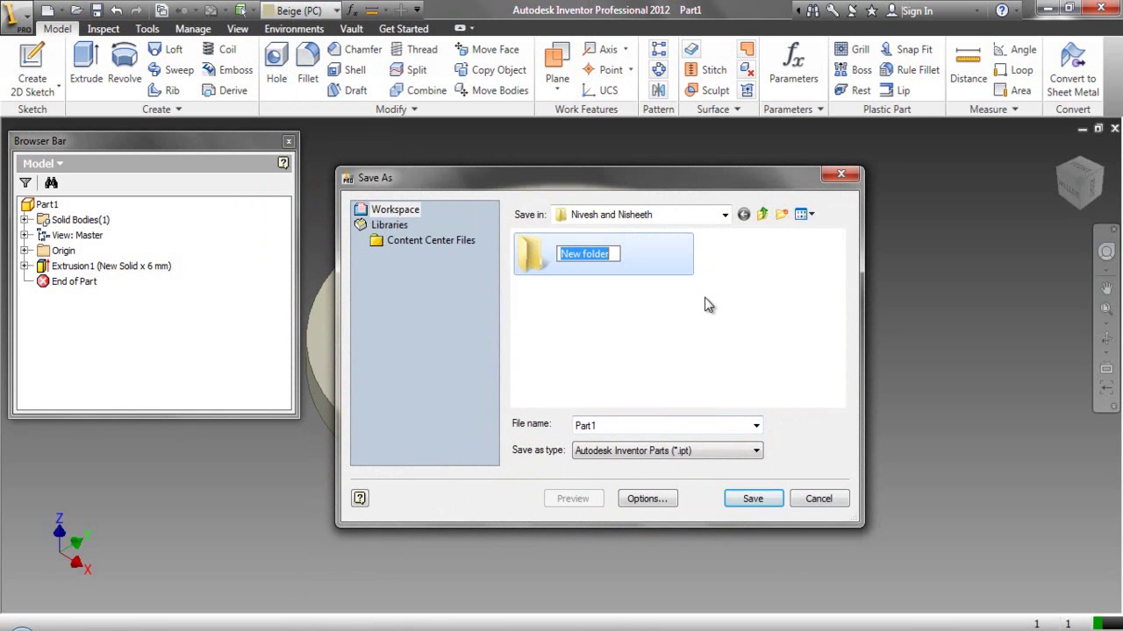
{"action": "type", "text": "F"}
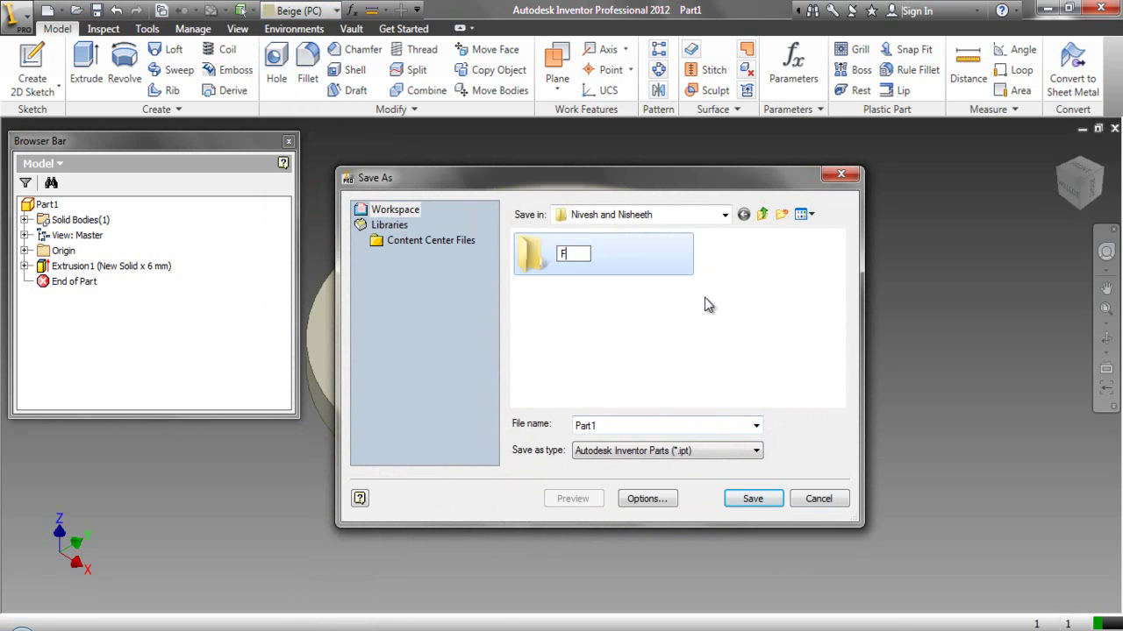
{"action": "type", "text": "ly Wheel"}
{"action": "left_click", "coordinate": [703, 307]}
{"action": "double_click", "coordinate": [596, 262]}
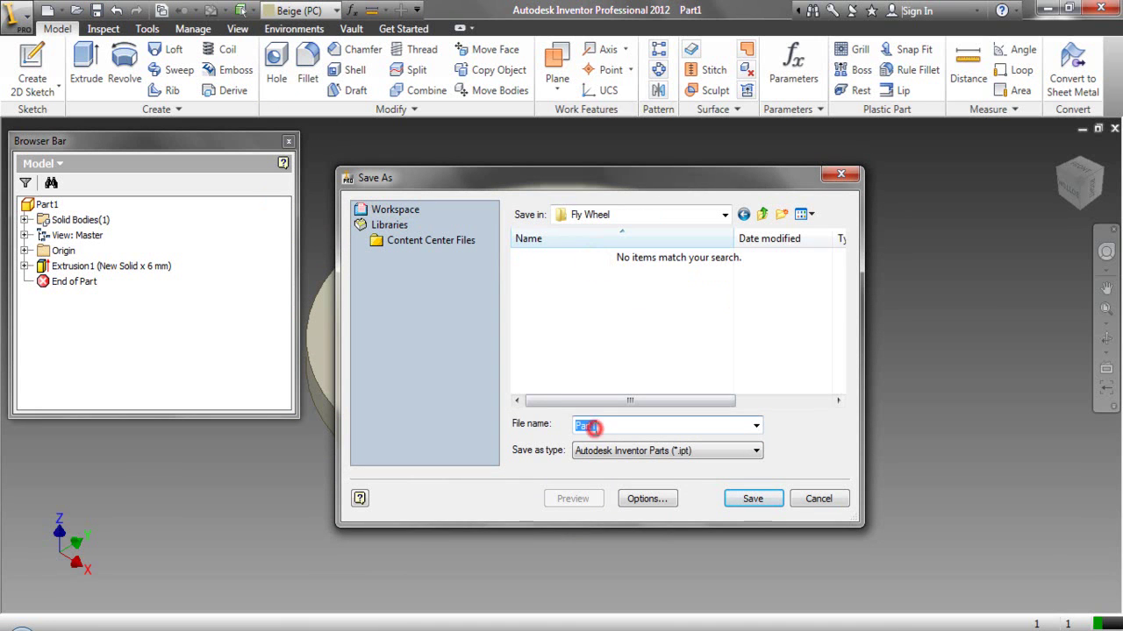
{"action": "left_click", "coordinate": [745, 499]}
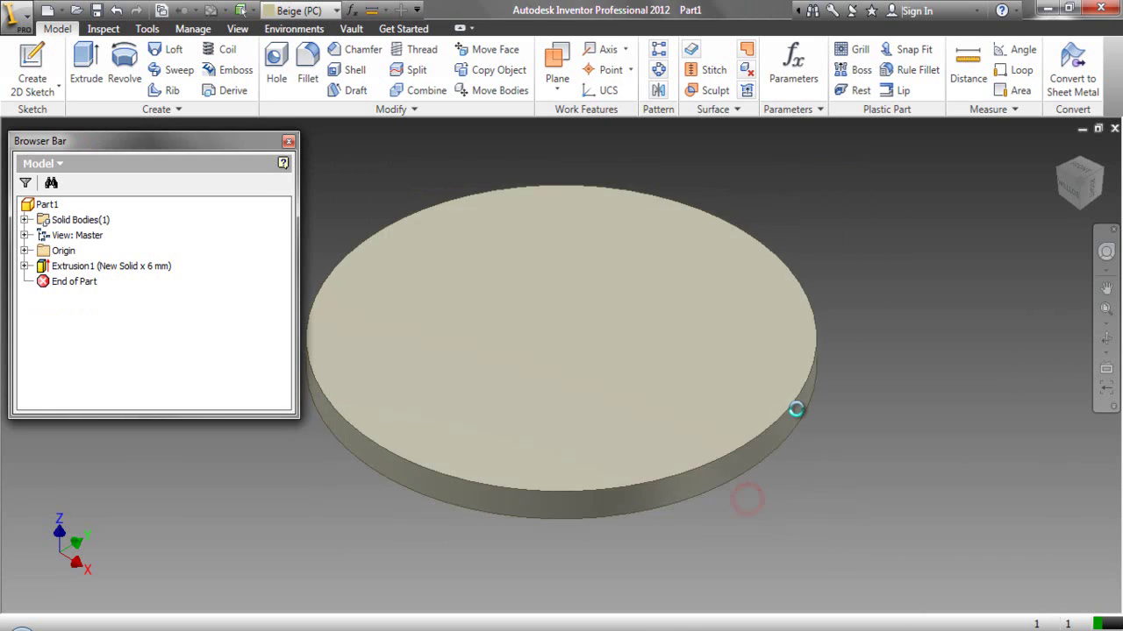
{"action": "left_click", "coordinate": [917, 436]}
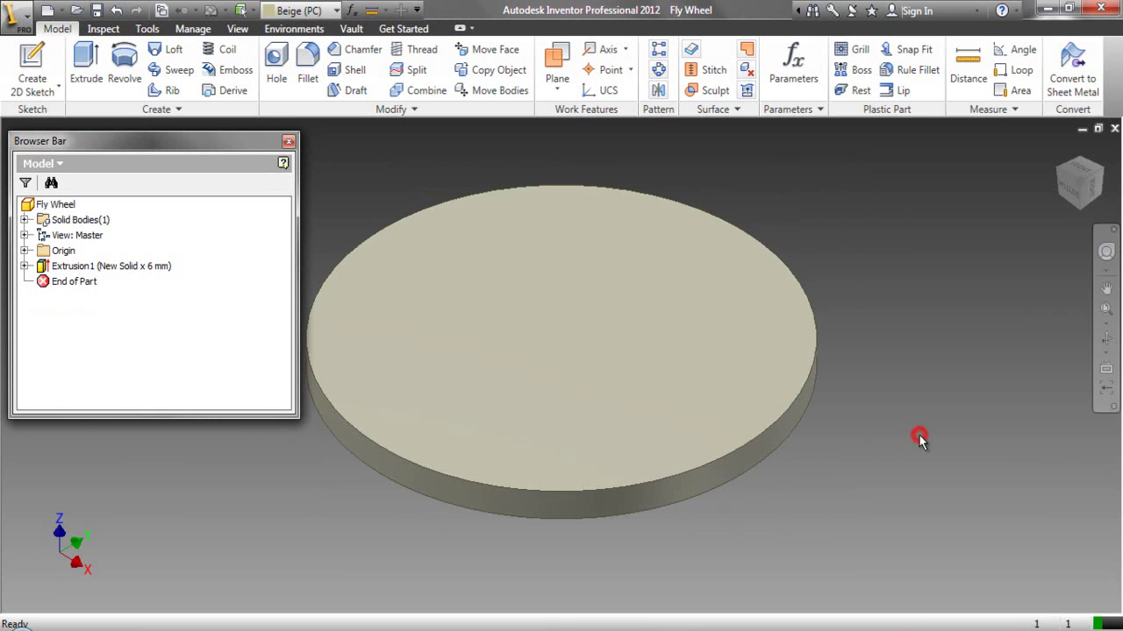
Step: Share the sketch used by the disc extrusion so it can be reused
{"action": "left_click", "coordinate": [26, 266]}
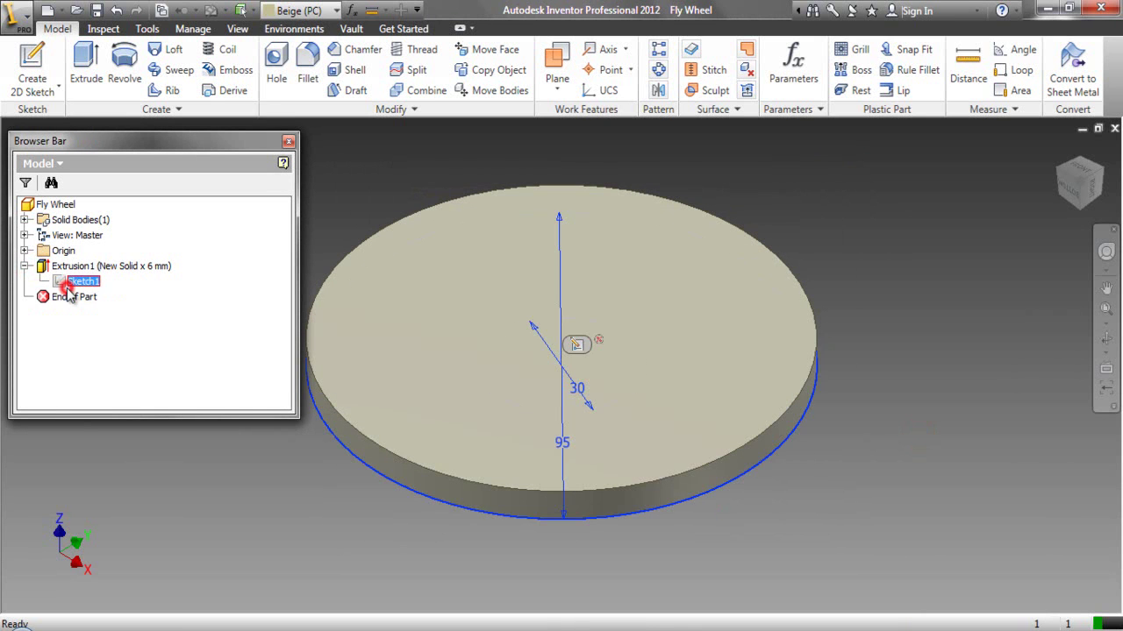
{"action": "right_click", "coordinate": [83, 280]}
{"action": "left_click", "coordinate": [90, 375]}
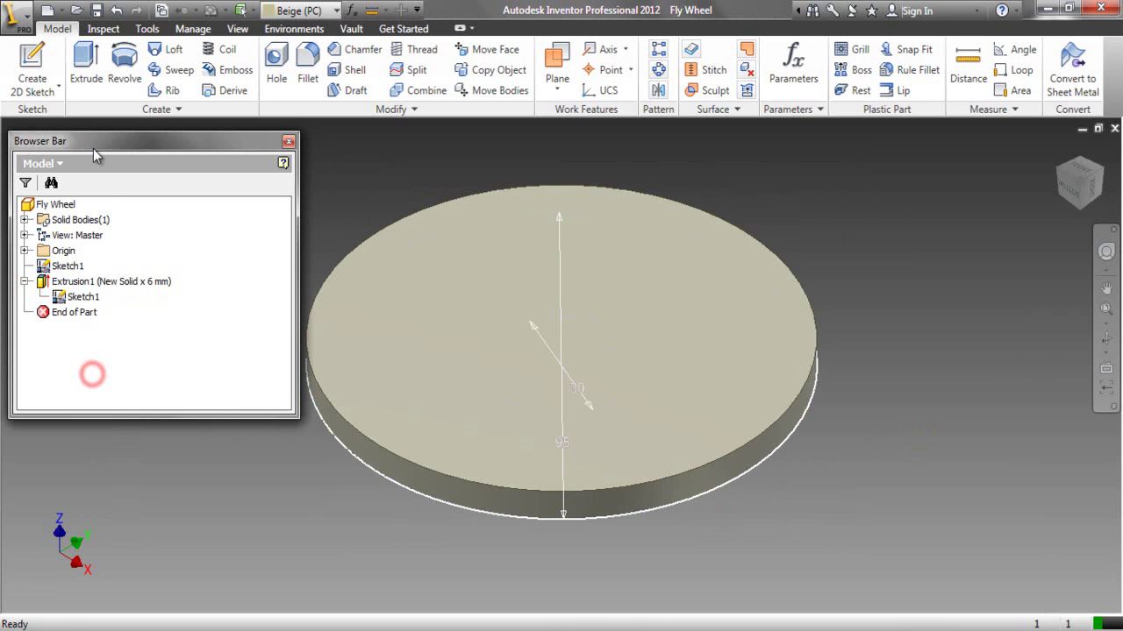
Step: Cut the 30 mm inner circle through the disc with a 6 mm extrusion
{"action": "left_click", "coordinate": [79, 61]}
{"action": "left_click", "coordinate": [586, 369]}
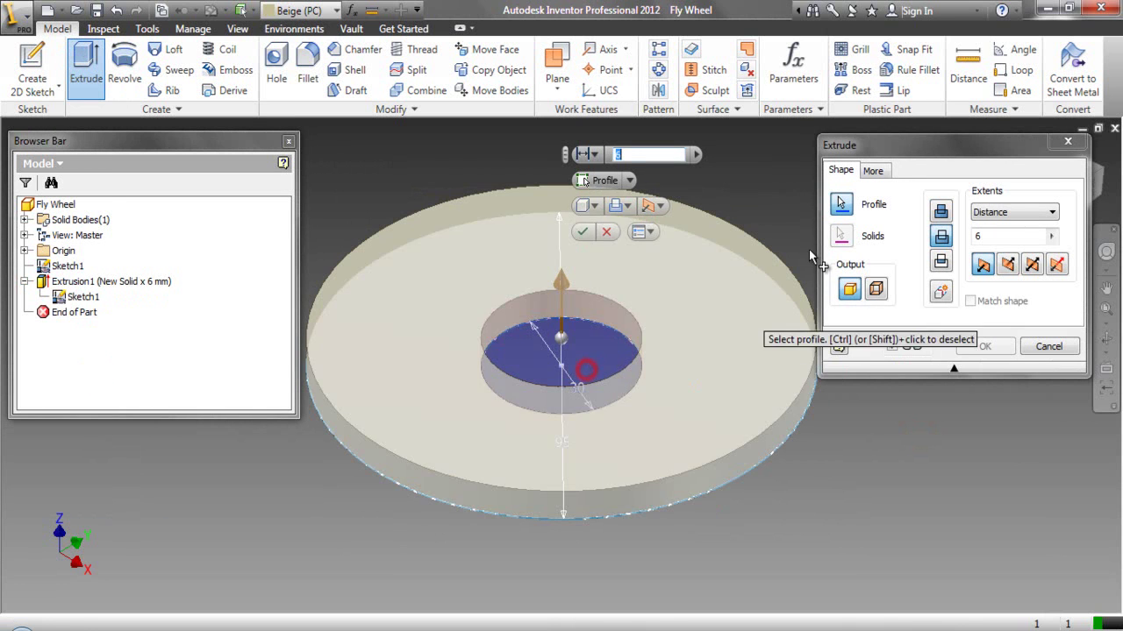
{"action": "left_click", "coordinate": [941, 235]}
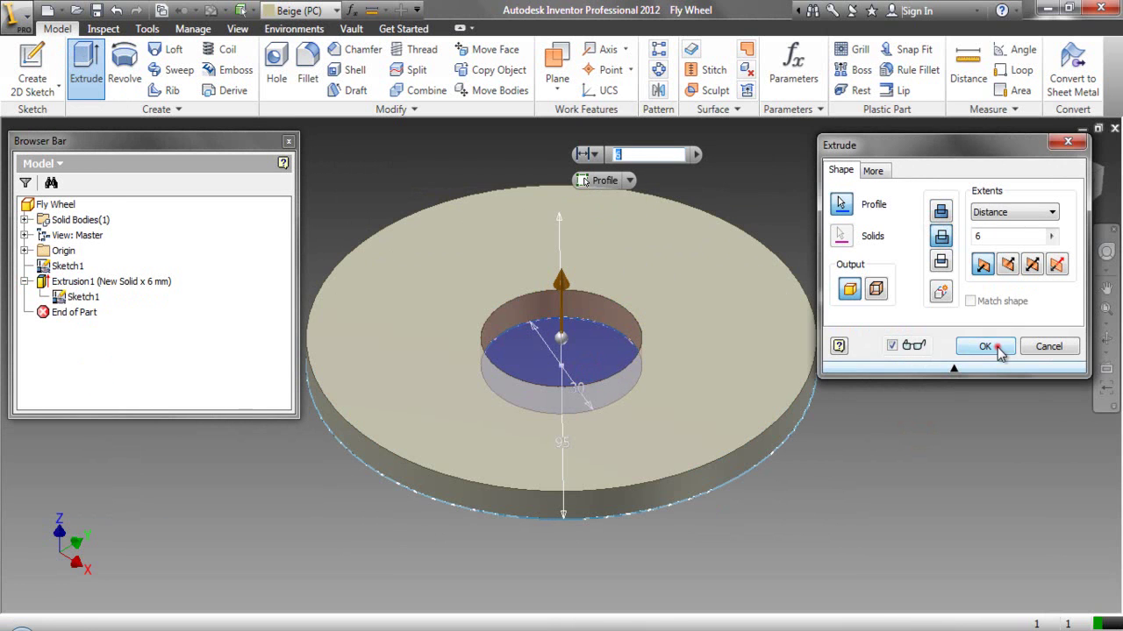
{"action": "left_click", "coordinate": [985, 347]}
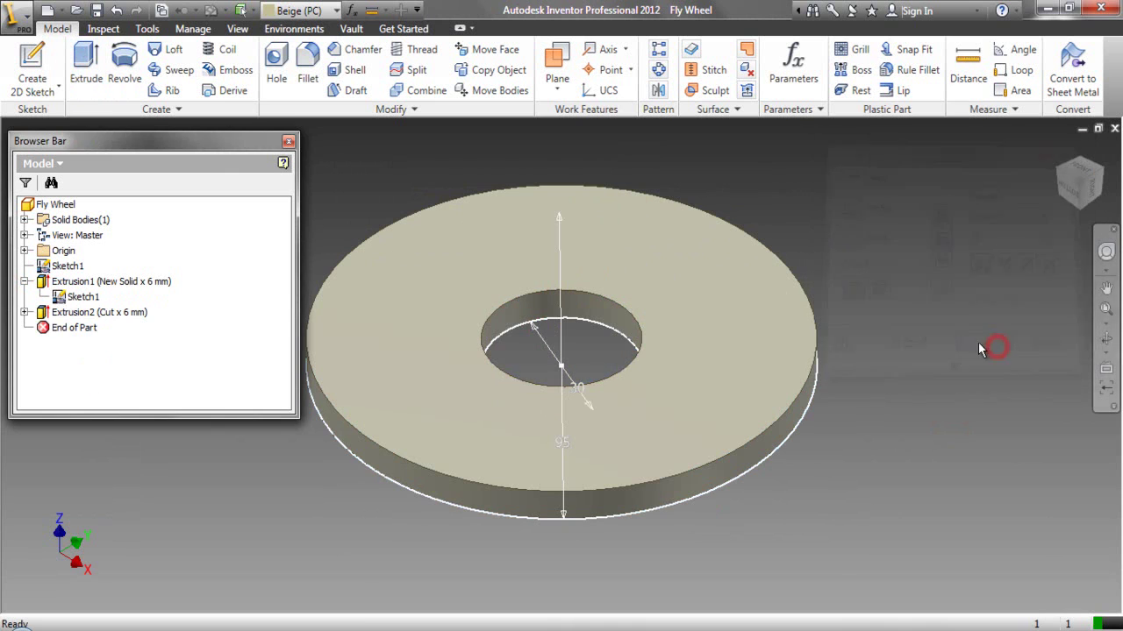
Step: Hide the shared sketch and collapse the expanded entries in the model tree
{"action": "right_click", "coordinate": [64, 265]}
{"action": "left_click", "coordinate": [78, 416]}
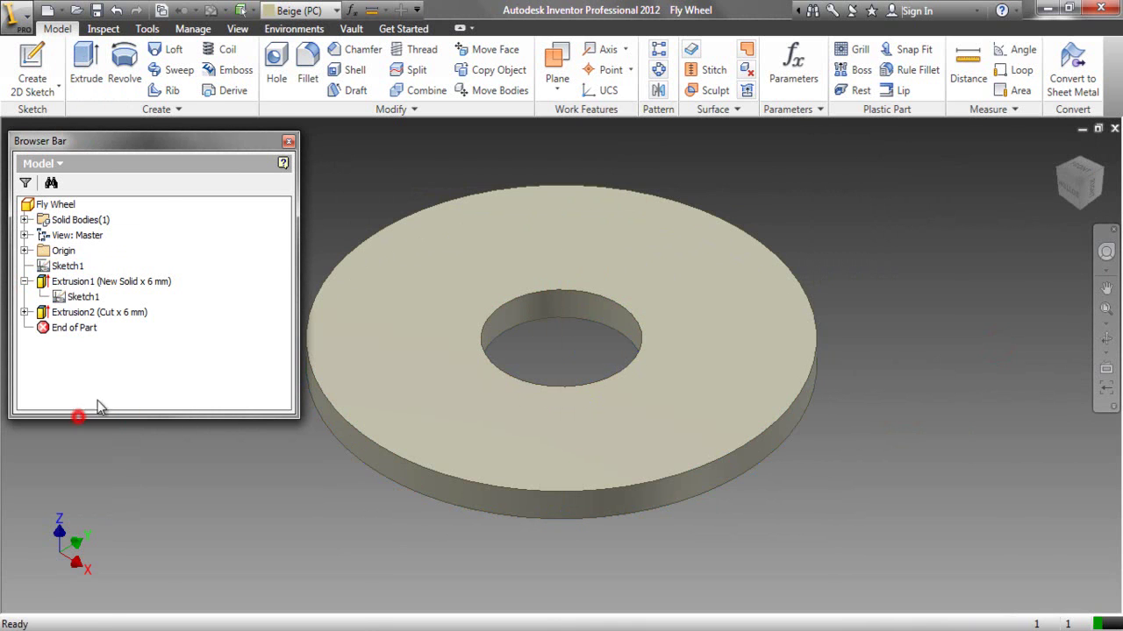
{"action": "right_click", "coordinate": [195, 323]}
{"action": "left_click", "coordinate": [224, 474]}
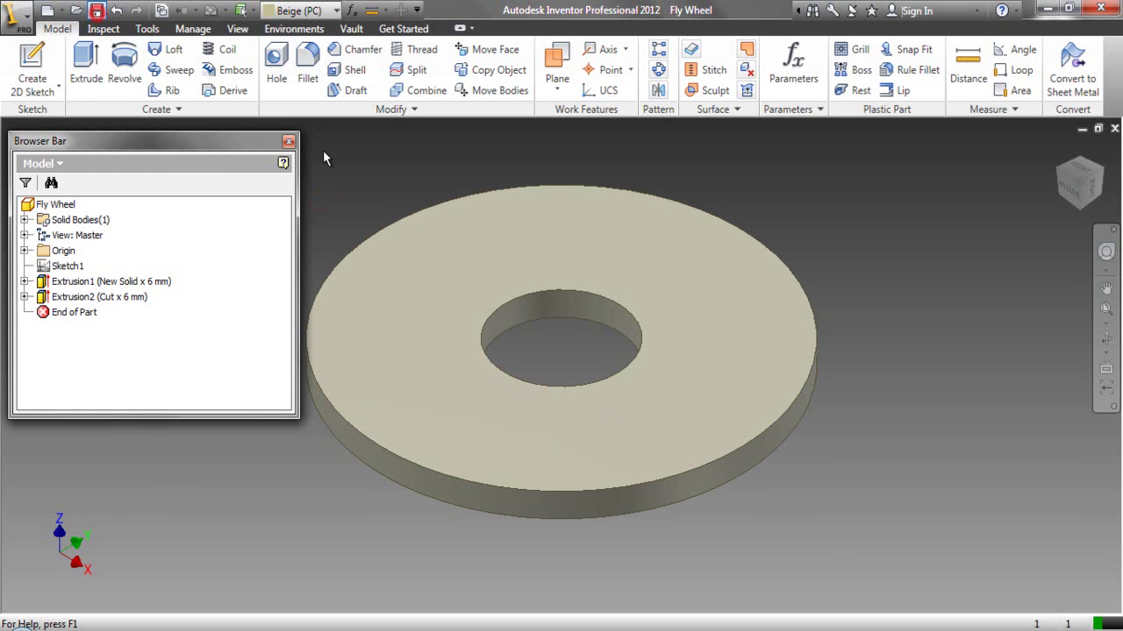
Step: Create a sketch on the disc's top face and project that face's outer and inner edges
{"action": "left_click", "coordinate": [435, 253]}
{"action": "left_click", "coordinate": [513, 234]}
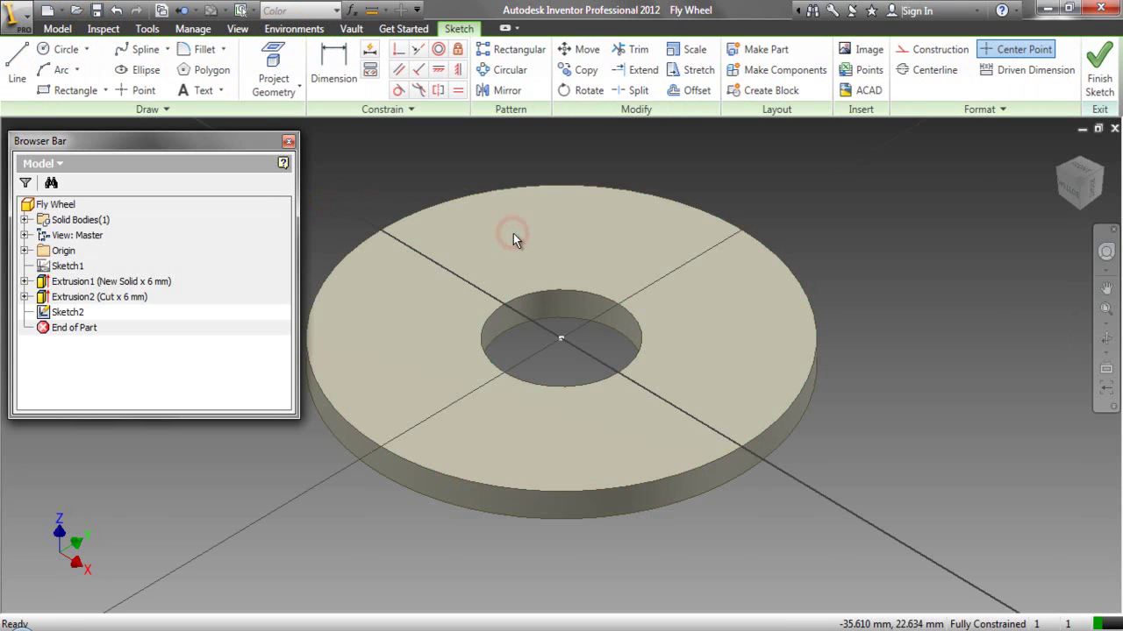
{"action": "left_click", "coordinate": [273, 74]}
{"action": "left_click", "coordinate": [505, 260]}
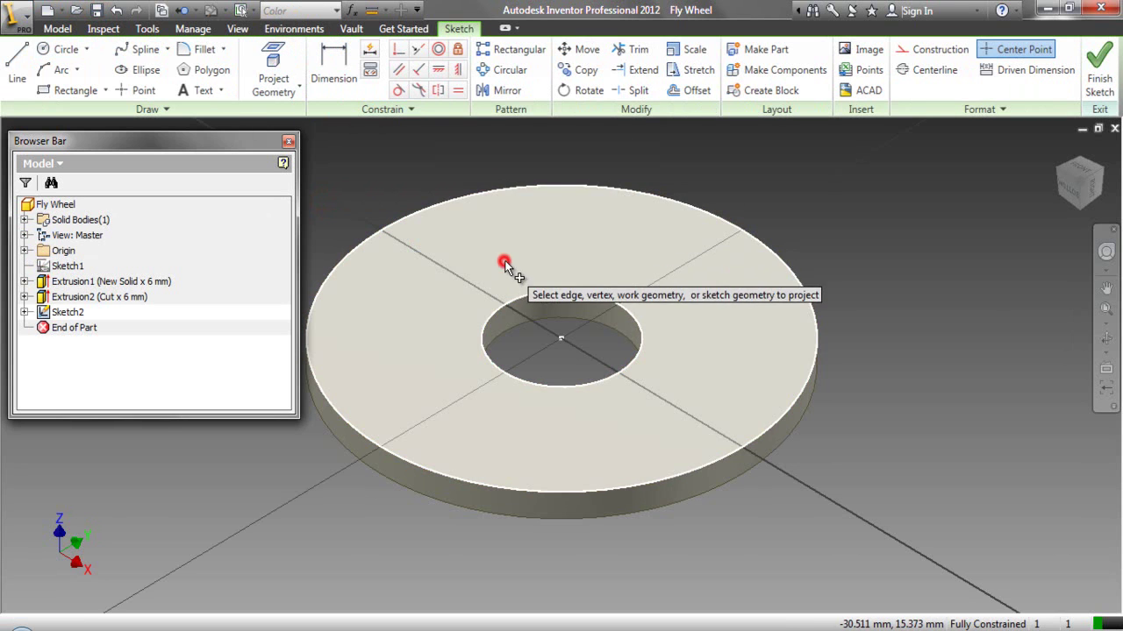
Step: Project the YZ and XZ origin planes into the sketch as crossing lines
{"action": "left_click", "coordinate": [25, 251]}
{"action": "left_click", "coordinate": [83, 266]}
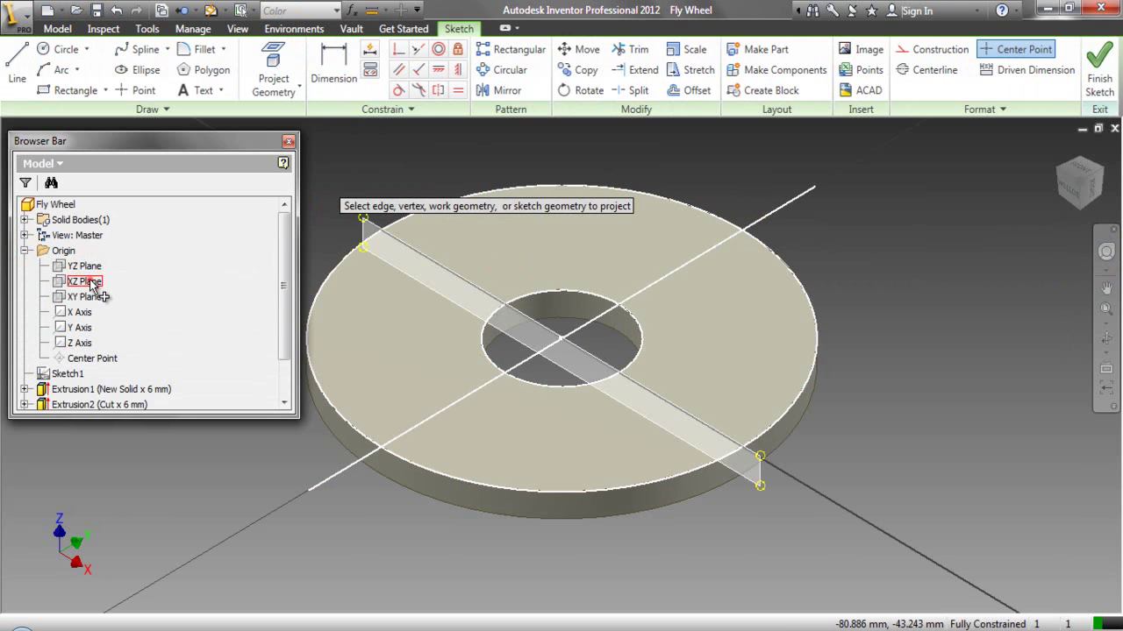
{"action": "left_click", "coordinate": [92, 285]}
{"action": "right_click", "coordinate": [891, 271]}
{"action": "key", "text": "Escape"}
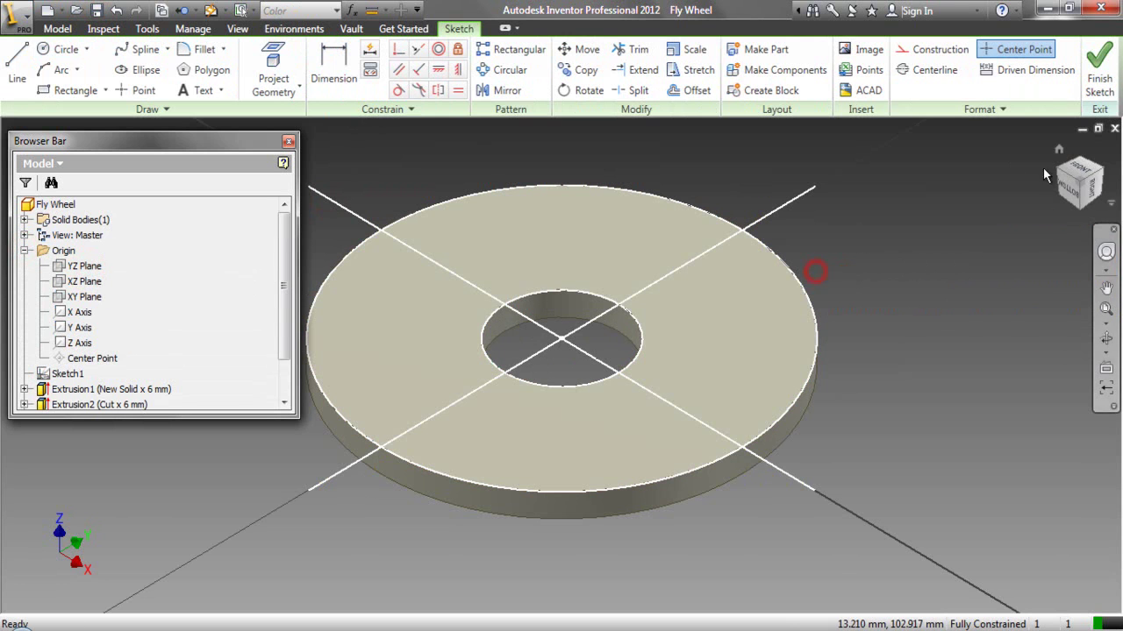
Step: Convert all the projected circles and lines to construction geometry
{"action": "left_click", "coordinate": [1080, 176]}
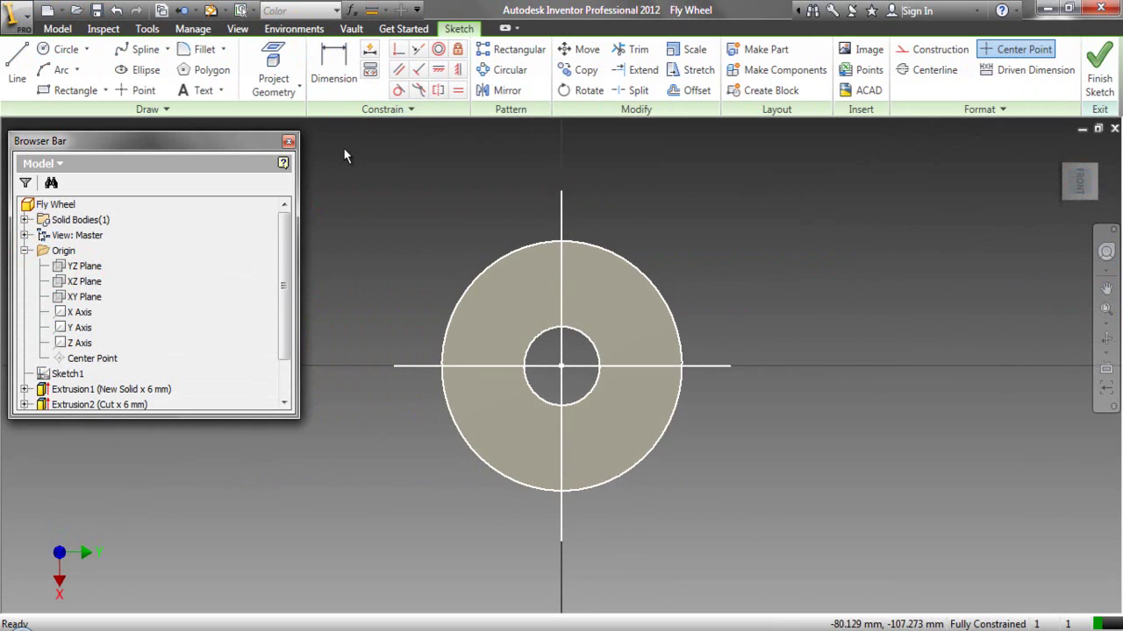
{"action": "mouse_move", "coordinate": [543, 277]}
{"action": "left_mouse_down"}
{"action": "mouse_move", "coordinate": [772, 612]}
{"action": "mouse_move", "coordinate": [779, 577]}
{"action": "left_mouse_up"}
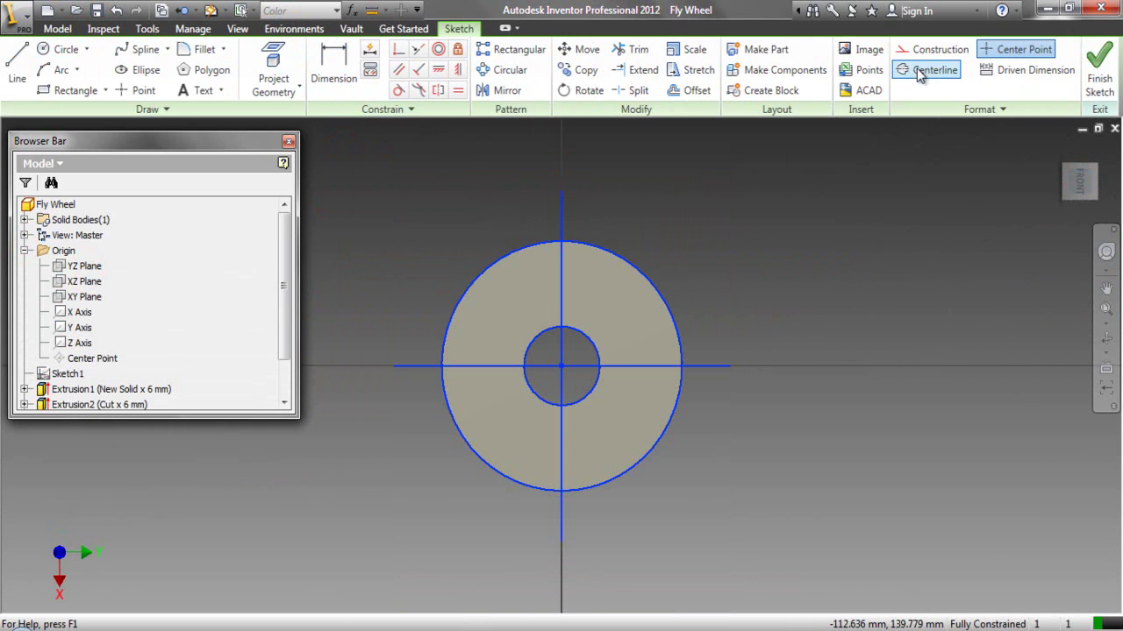
{"action": "left_click", "coordinate": [927, 58]}
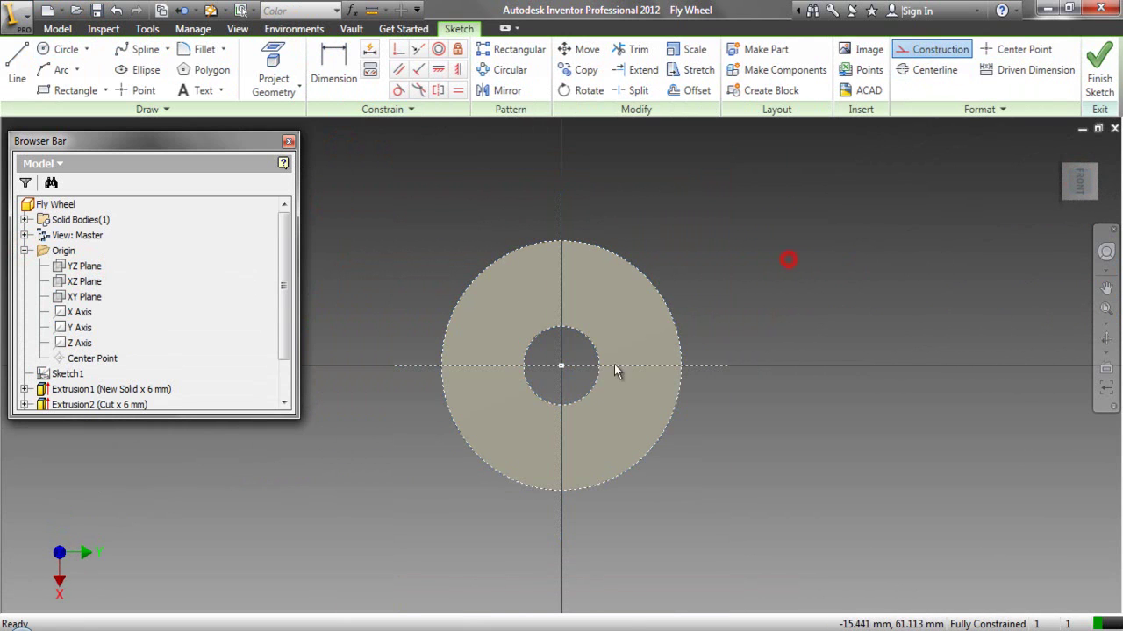
Step: Toggle Loop Select, then offset the projected outer circle inward by about 6.5 mm and the bore circle slightly outward
{"action": "scroll", "coordinate": [576, 254], "scroll_direction": "up", "scroll_amount": 3}
{"action": "left_click", "coordinate": [689, 91]}
{"action": "right_click", "coordinate": [739, 238]}
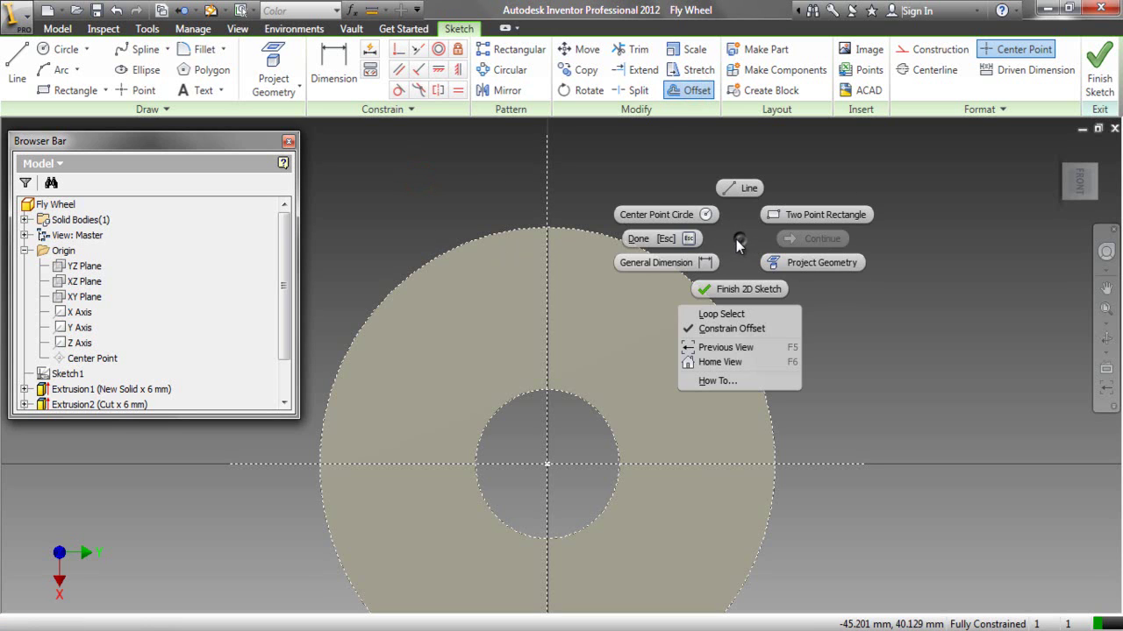
{"action": "left_click", "coordinate": [707, 314]}
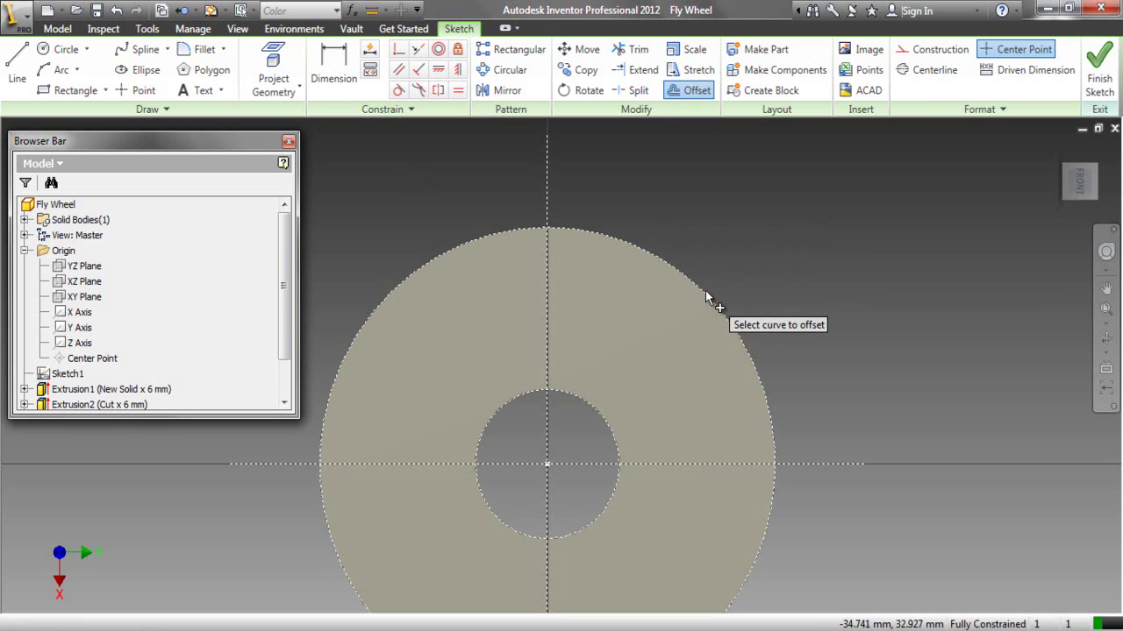
{"action": "left_click", "coordinate": [702, 290]}
{"action": "left_click", "coordinate": [677, 308]}
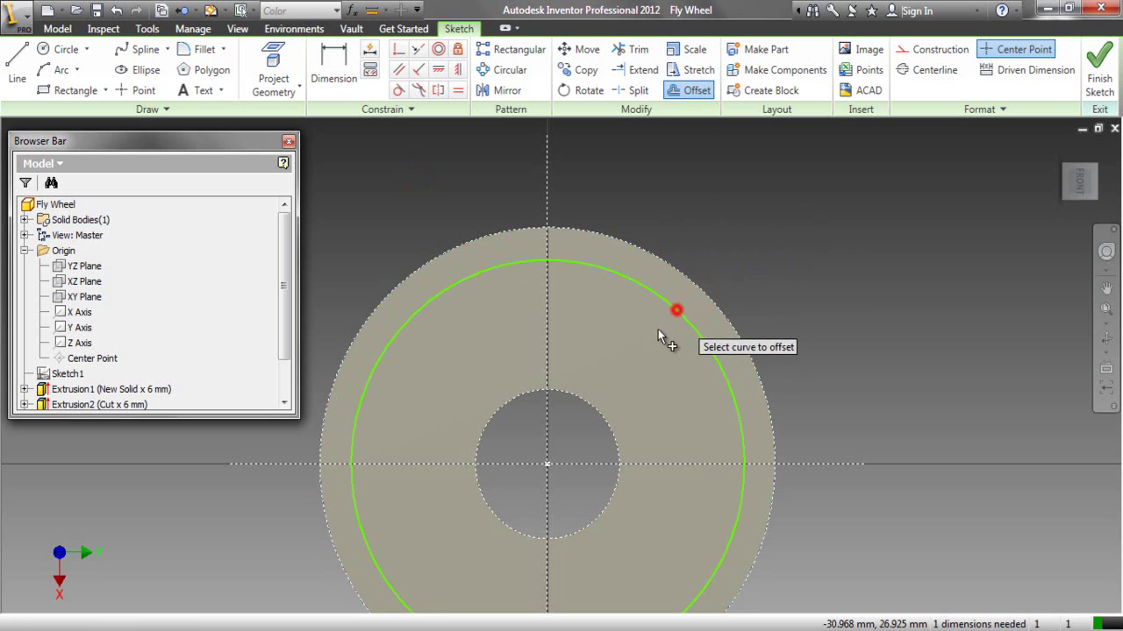
{"action": "left_click", "coordinate": [585, 404]}
{"action": "left_click", "coordinate": [606, 385]}
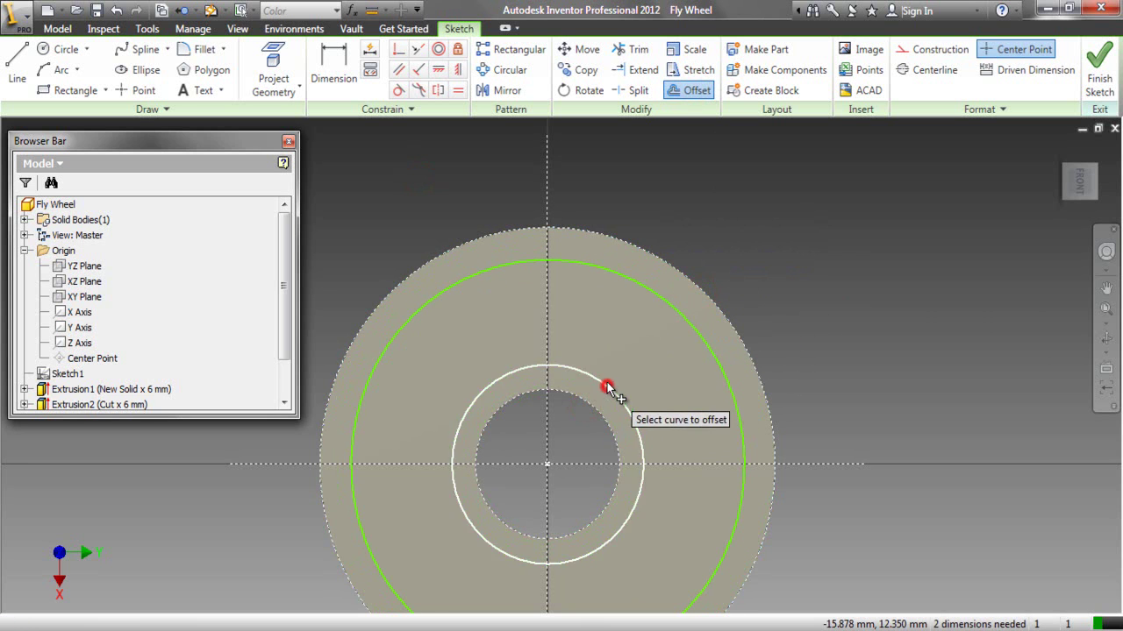
Step: Dimension the gap between the outer offset circle and the disc's projected outer edge as 7 mm
{"action": "left_click", "coordinate": [334, 70]}
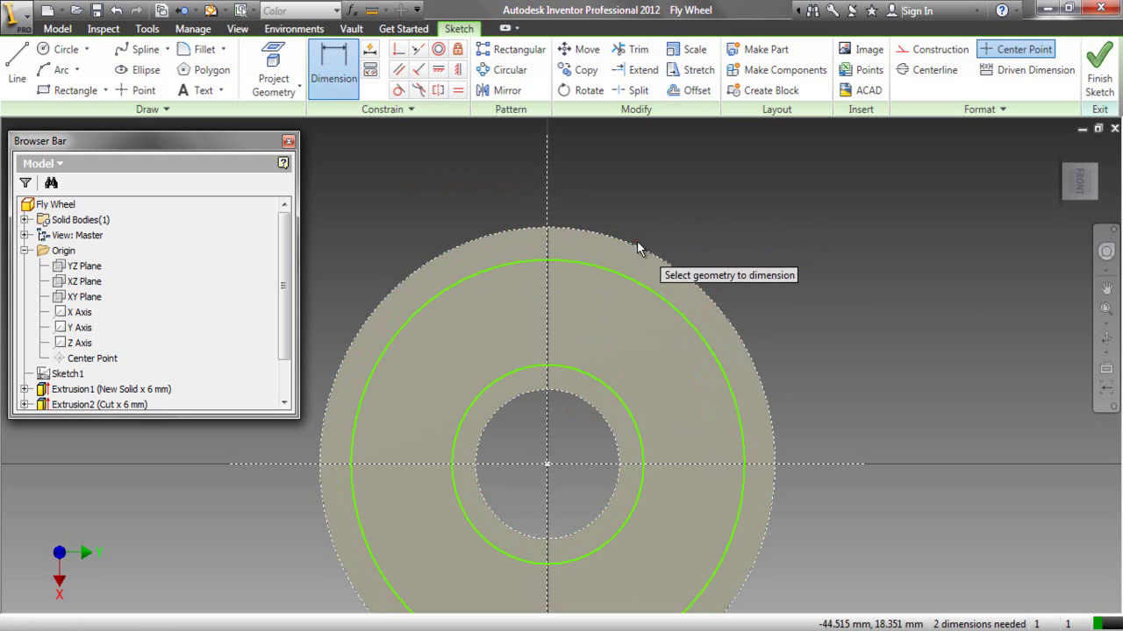
{"action": "left_click", "coordinate": [629, 278]}
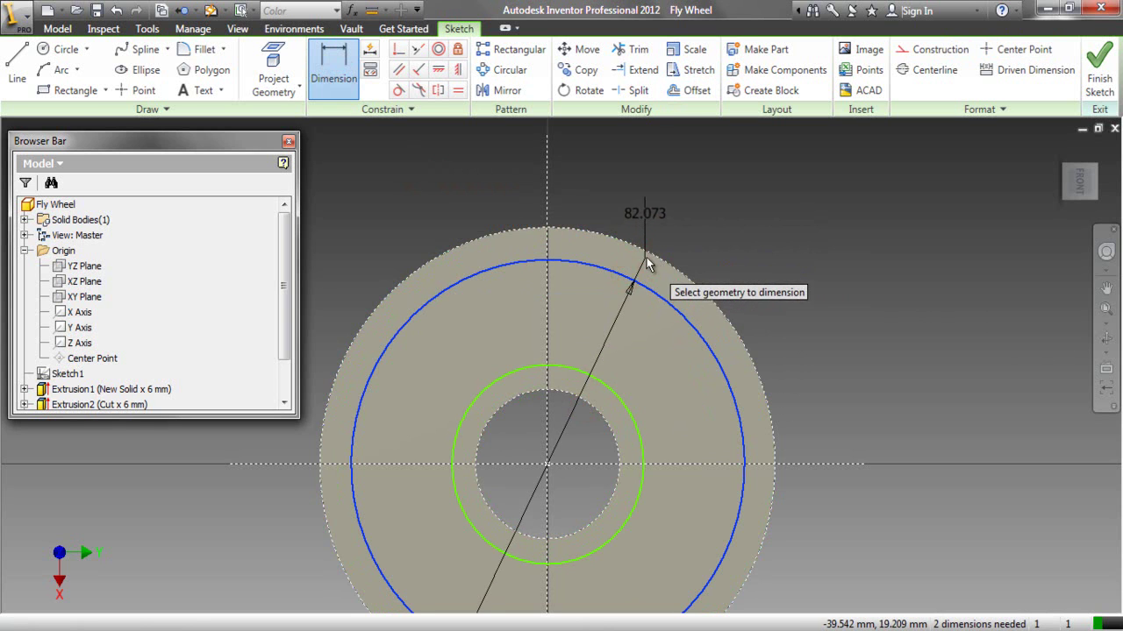
{"action": "left_click", "coordinate": [646, 251]}
{"action": "left_click", "coordinate": [646, 260]}
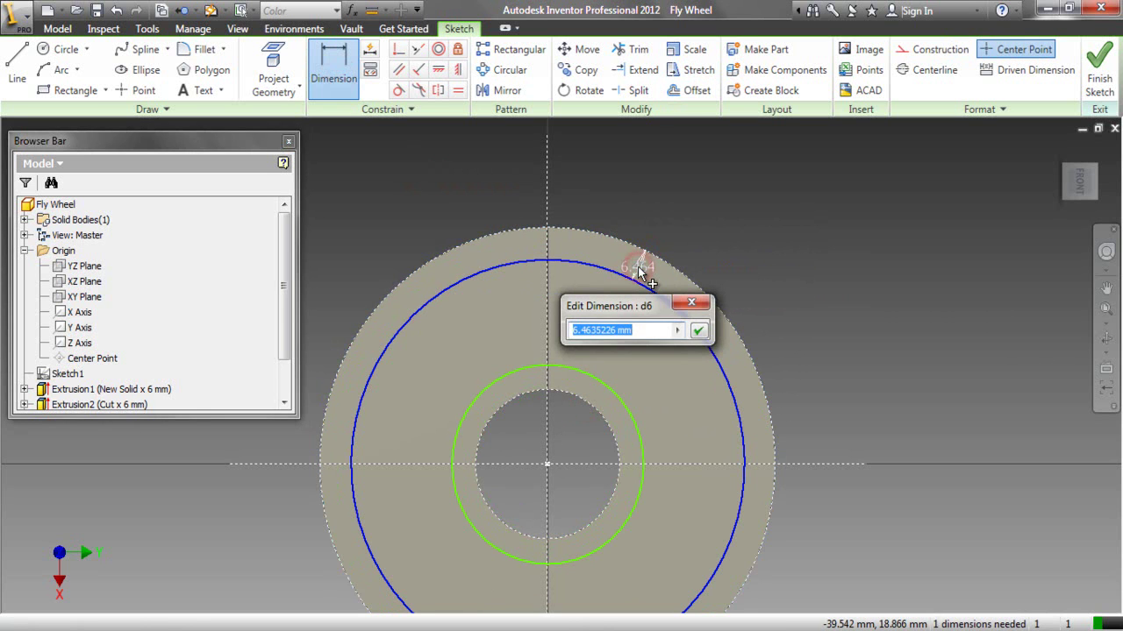
{"action": "type", "text": "7"}
{"action": "key", "text": "Return"}
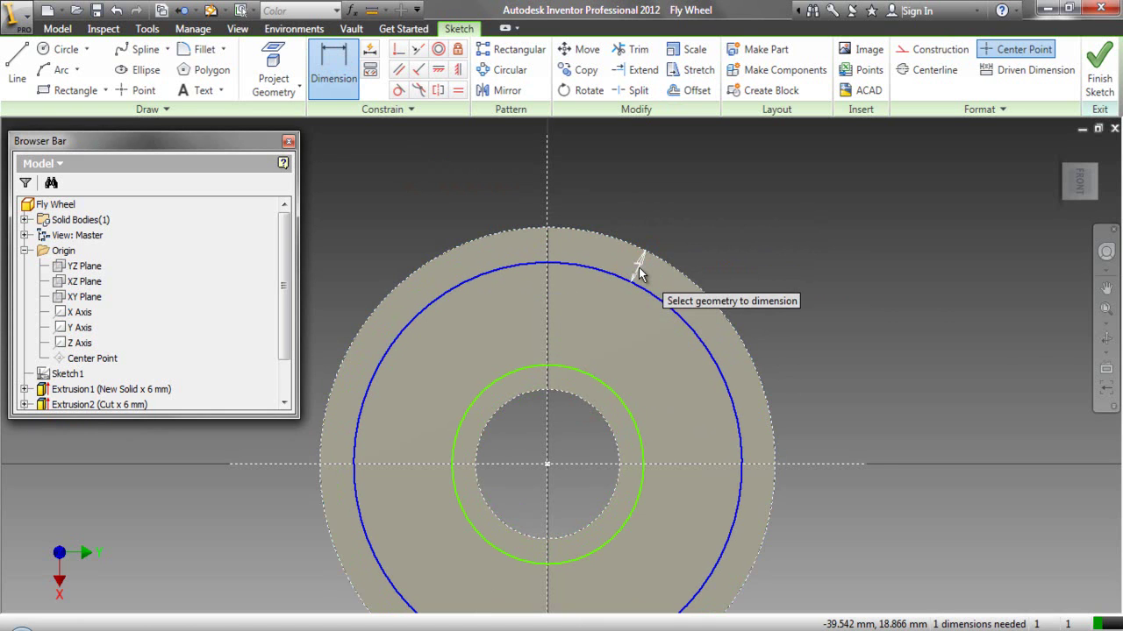
Step: Dimension the gap between the inner offset circle and the bore edge, setting it equal to d6, the outer gap's dimension
{"action": "left_click", "coordinate": [619, 405]}
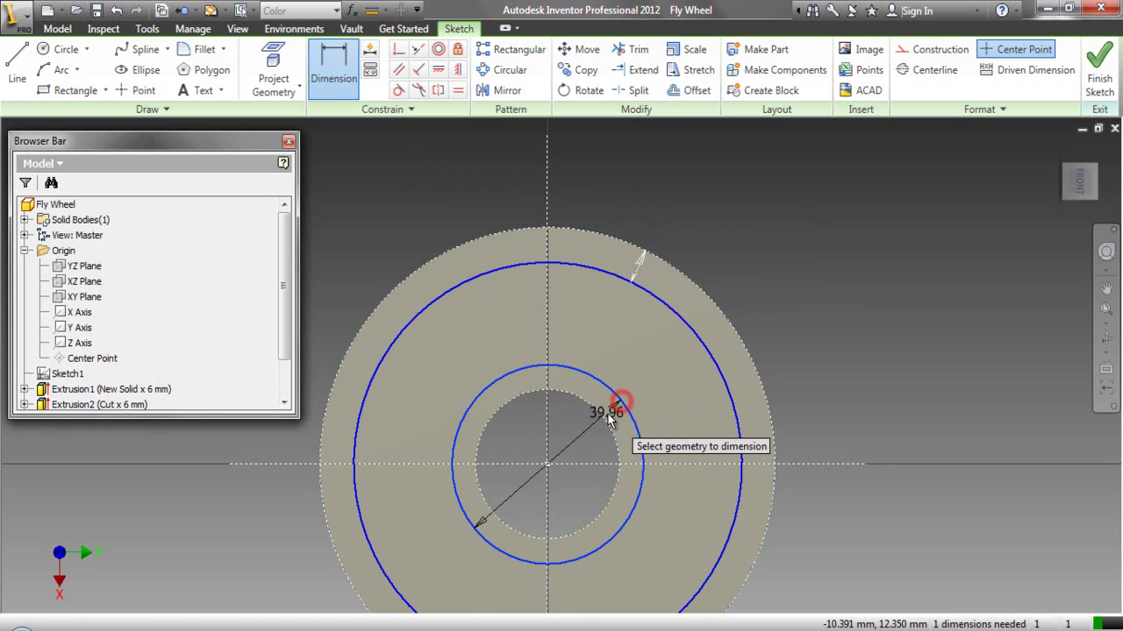
{"action": "left_click", "coordinate": [607, 419]}
{"action": "left_click", "coordinate": [608, 420]}
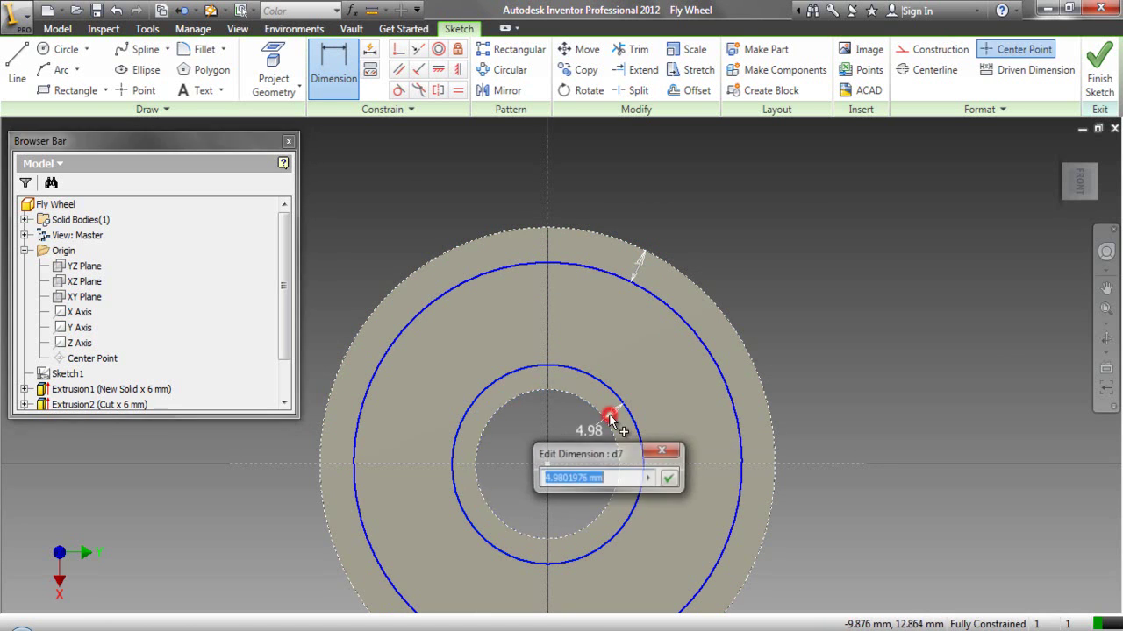
{"action": "type", "text": "d6"}
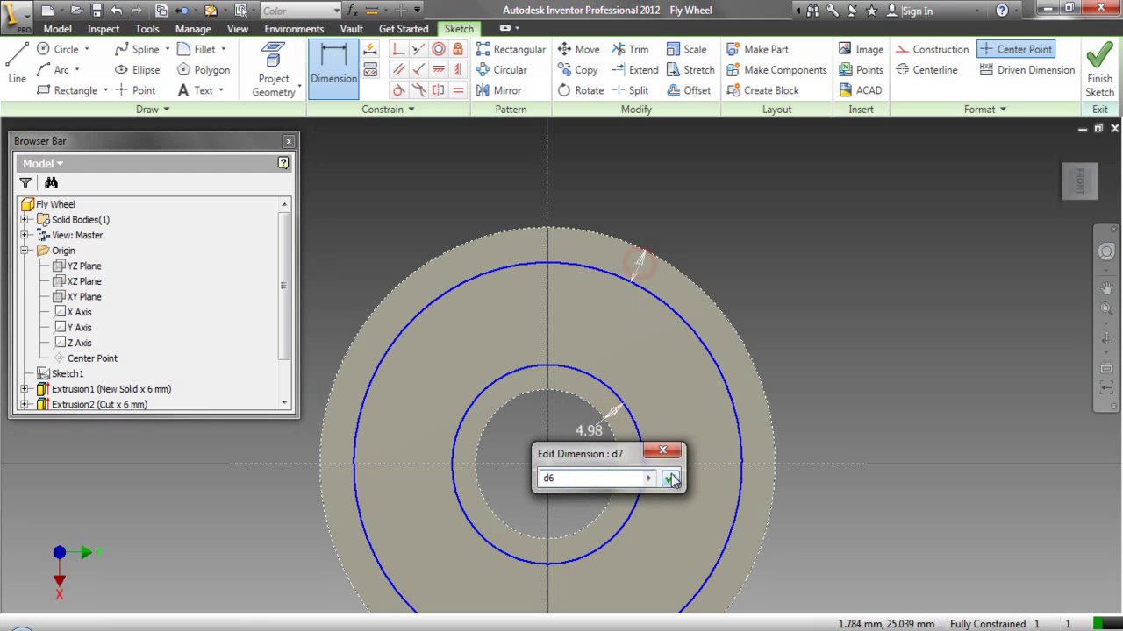
{"action": "left_click", "coordinate": [669, 478]}
Step: Draw a horizontal line from the inner offset circle leftward past the disc's edge, about 8.3 mm below the horizontal construction line
{"action": "left_click", "coordinate": [1105, 311]}
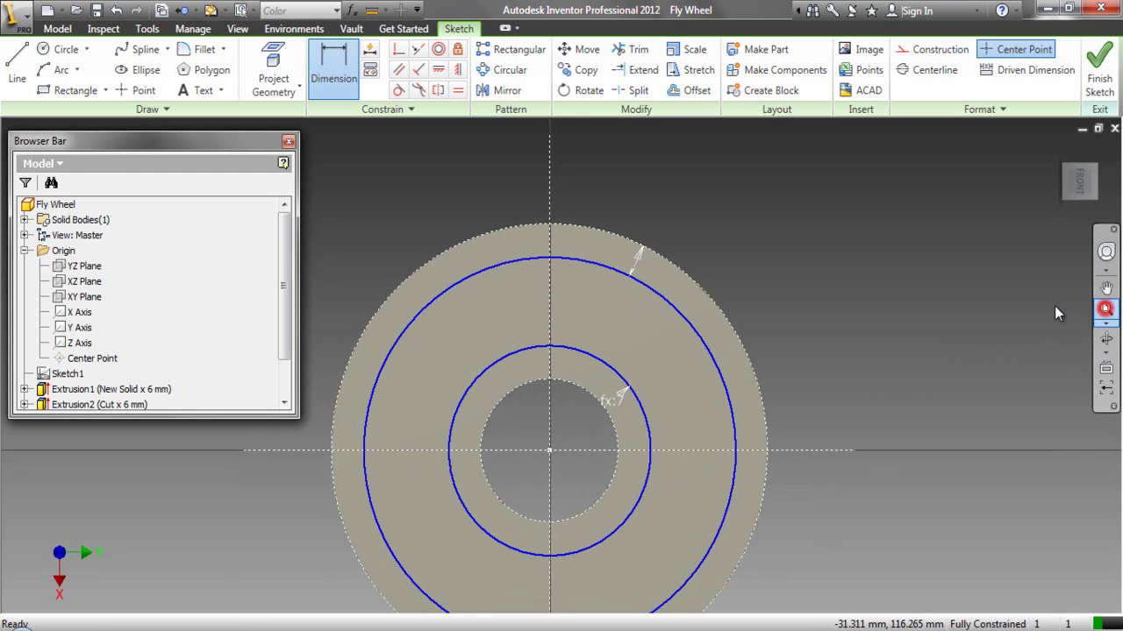
{"action": "right_click", "coordinate": [772, 239]}
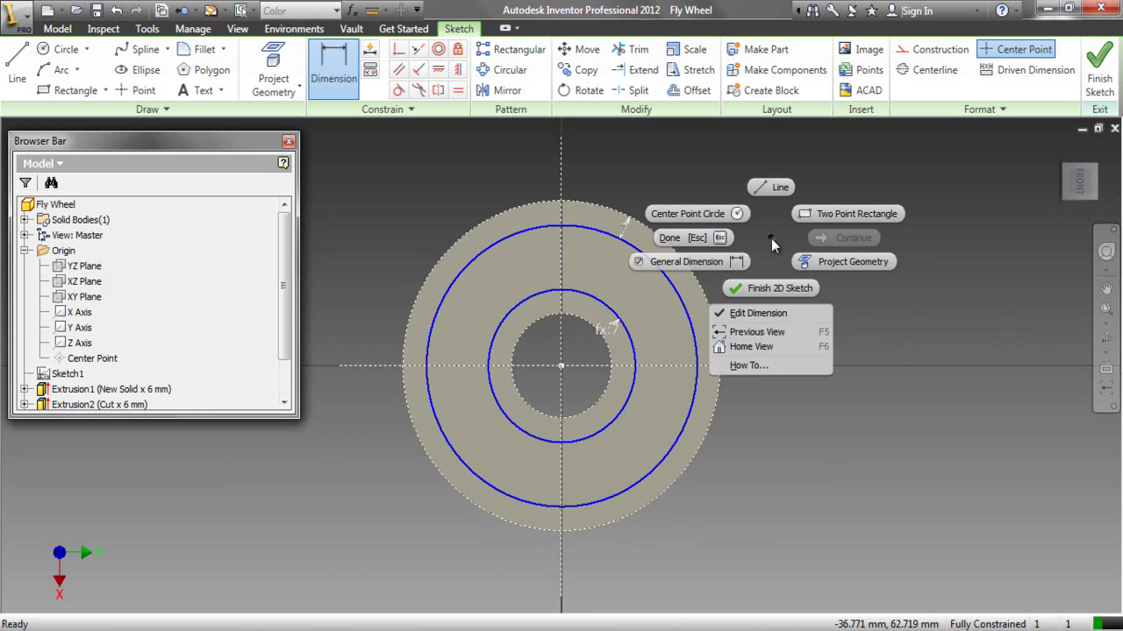
{"action": "left_click", "coordinate": [760, 187]}
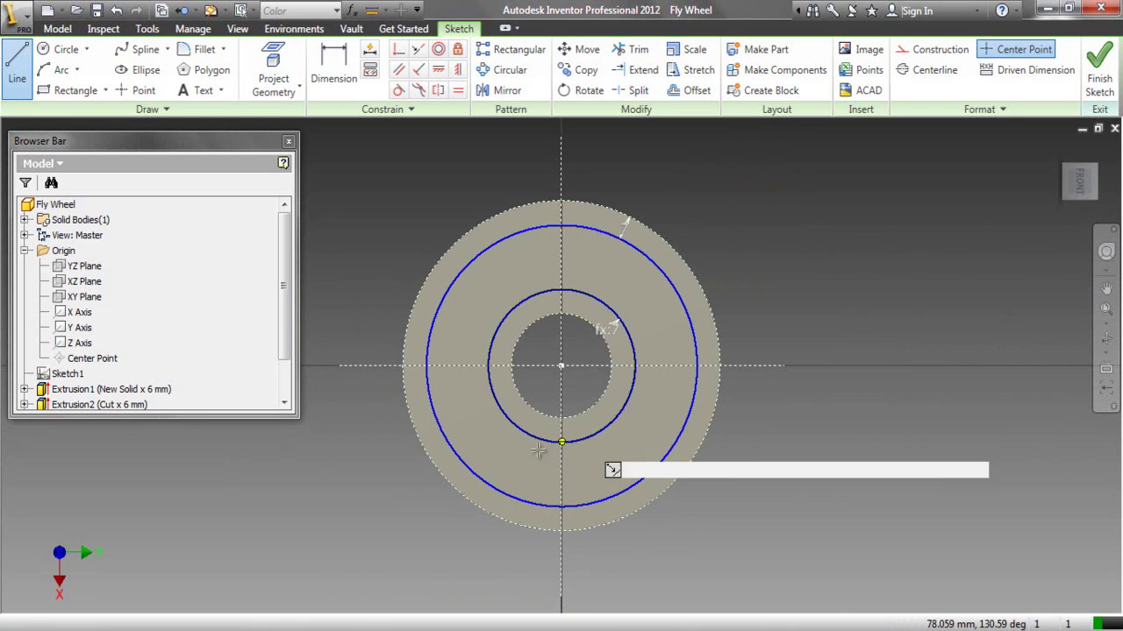
{"action": "left_click", "coordinate": [492, 393]}
{"action": "left_click", "coordinate": [356, 394]}
{"action": "right_click", "coordinate": [356, 418]}
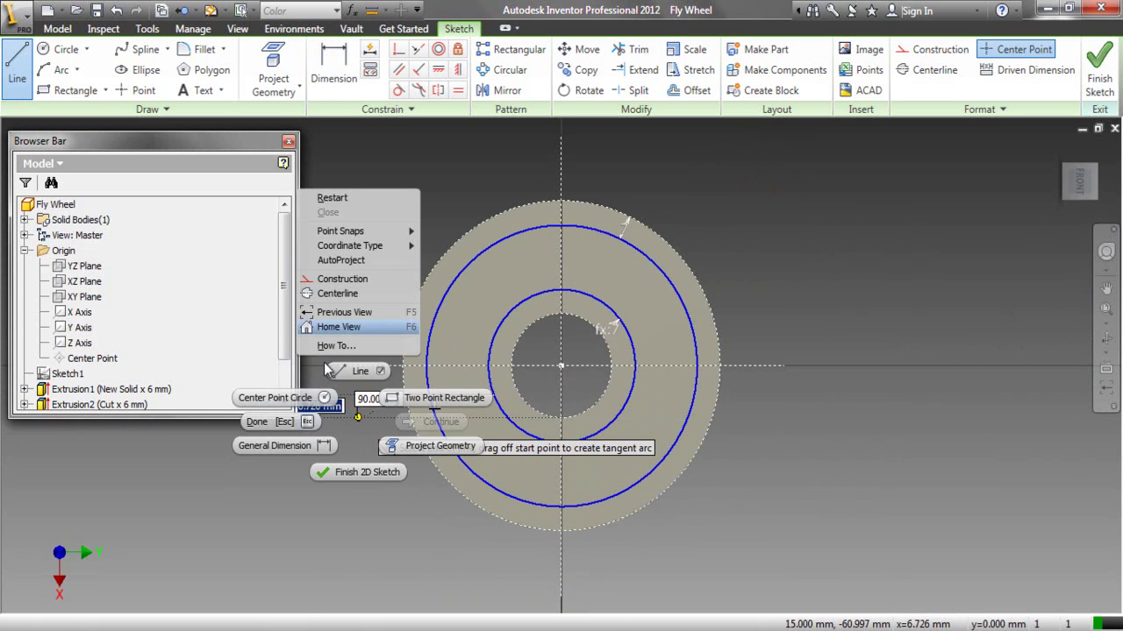
{"action": "left_click", "coordinate": [309, 421]}
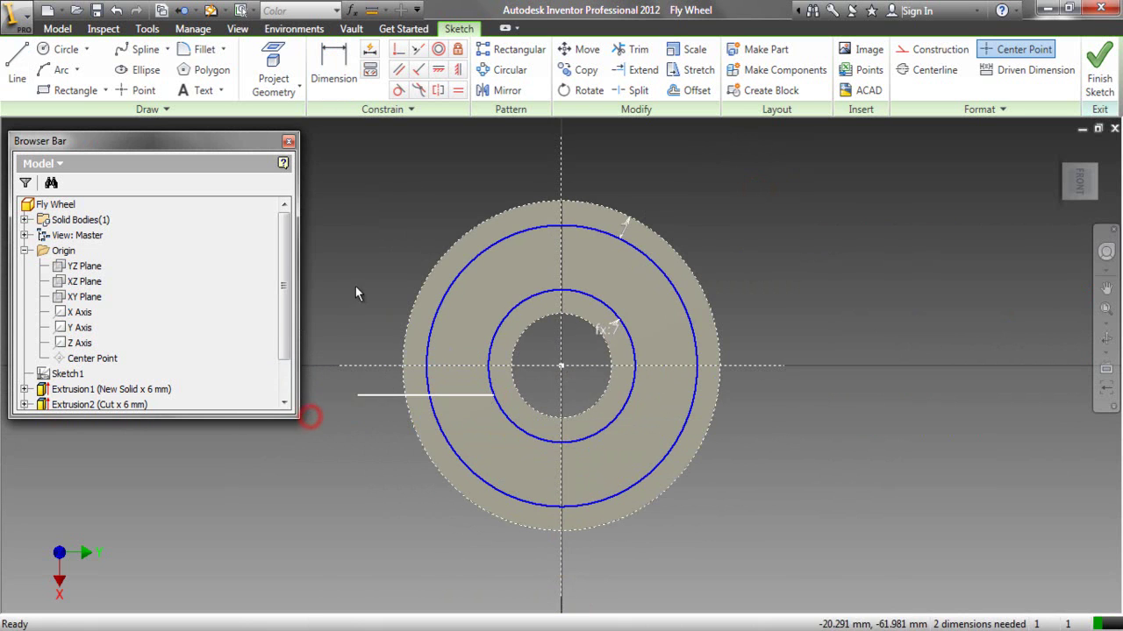
Step: Draw a vertical line from the inner offset circle down past the disc's edge, about 9.4 mm left of the vertical construction line
{"action": "right_click", "coordinate": [356, 267]}
{"action": "left_click", "coordinate": [344, 231]}
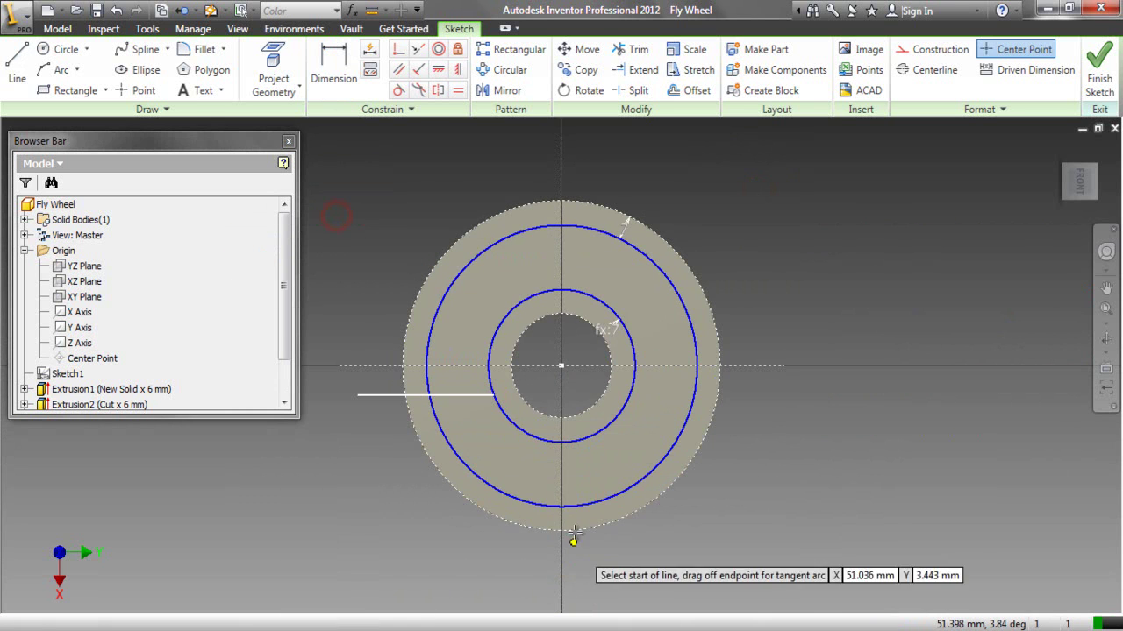
{"action": "left_click", "coordinate": [529, 436]}
{"action": "left_click", "coordinate": [531, 579]}
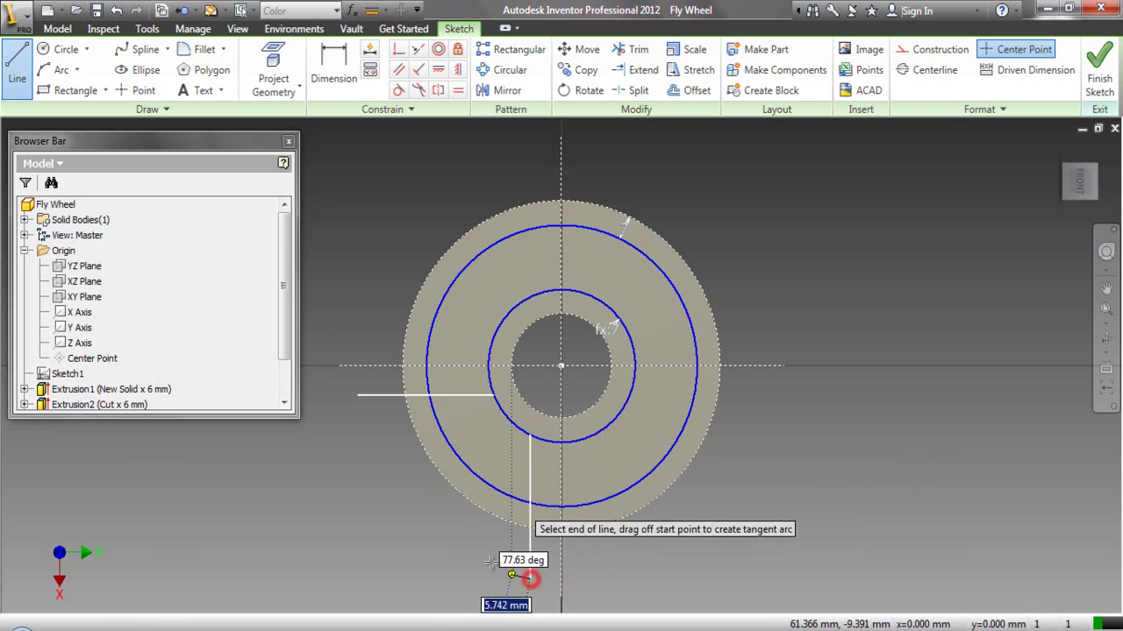
{"action": "right_click", "coordinate": [426, 519]}
{"action": "left_click", "coordinate": [366, 519]}
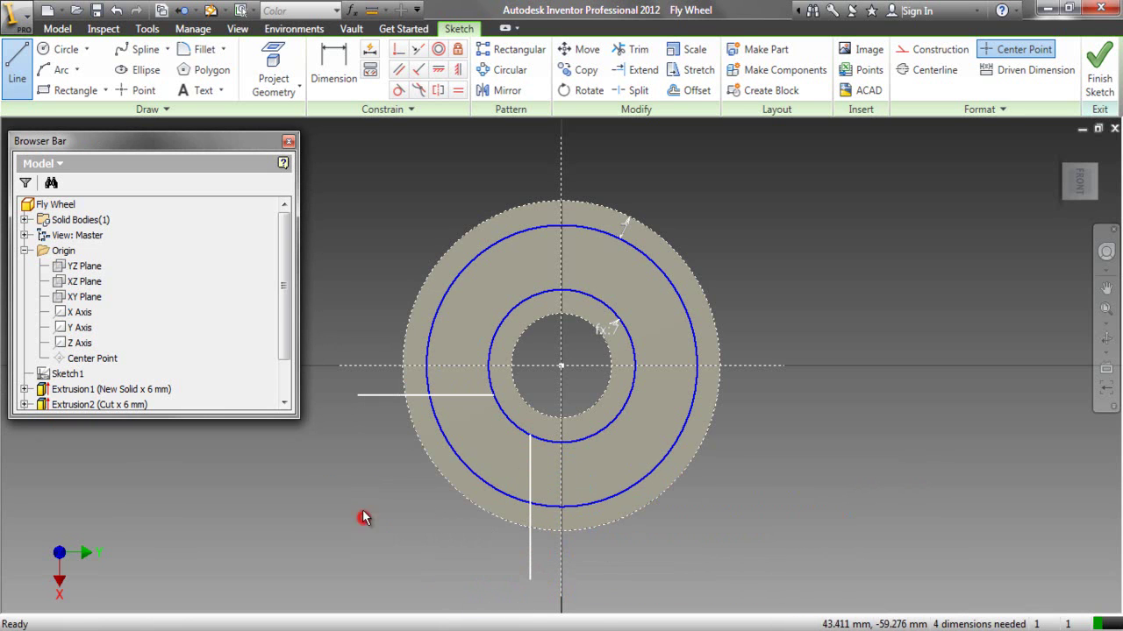
Step: Dimension the horizontal line 5 mm from the horizontal construction line
{"action": "left_click", "coordinate": [333, 75]}
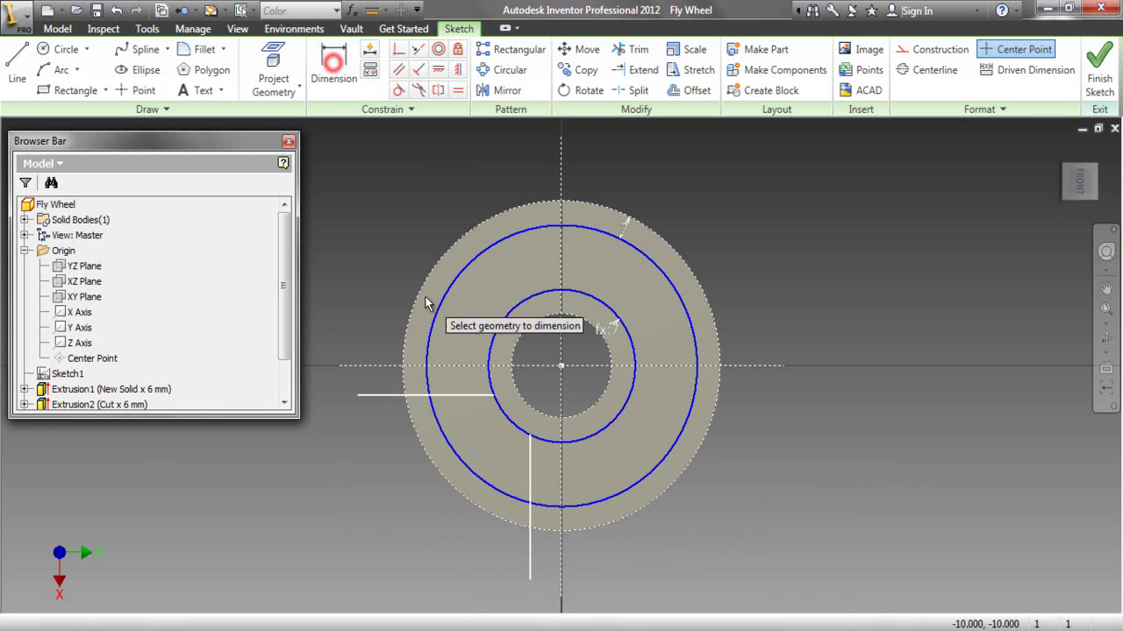
{"action": "left_click", "coordinate": [450, 366]}
{"action": "left_click", "coordinate": [452, 394]}
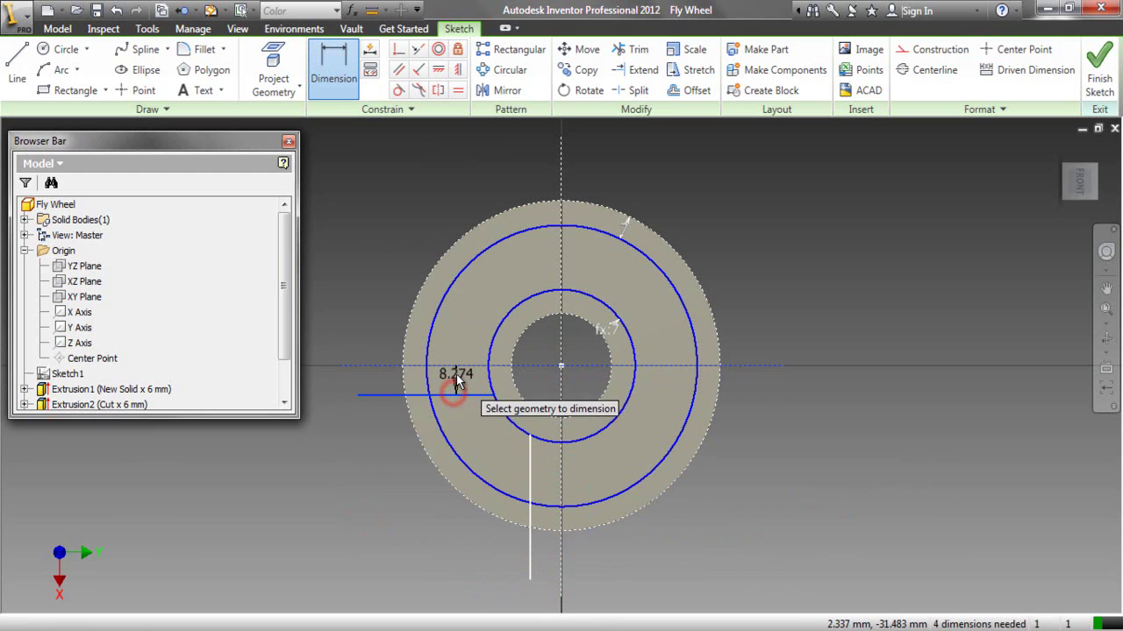
{"action": "left_click", "coordinate": [457, 380]}
{"action": "type", "text": "5"}
{"action": "key", "text": "Return"}
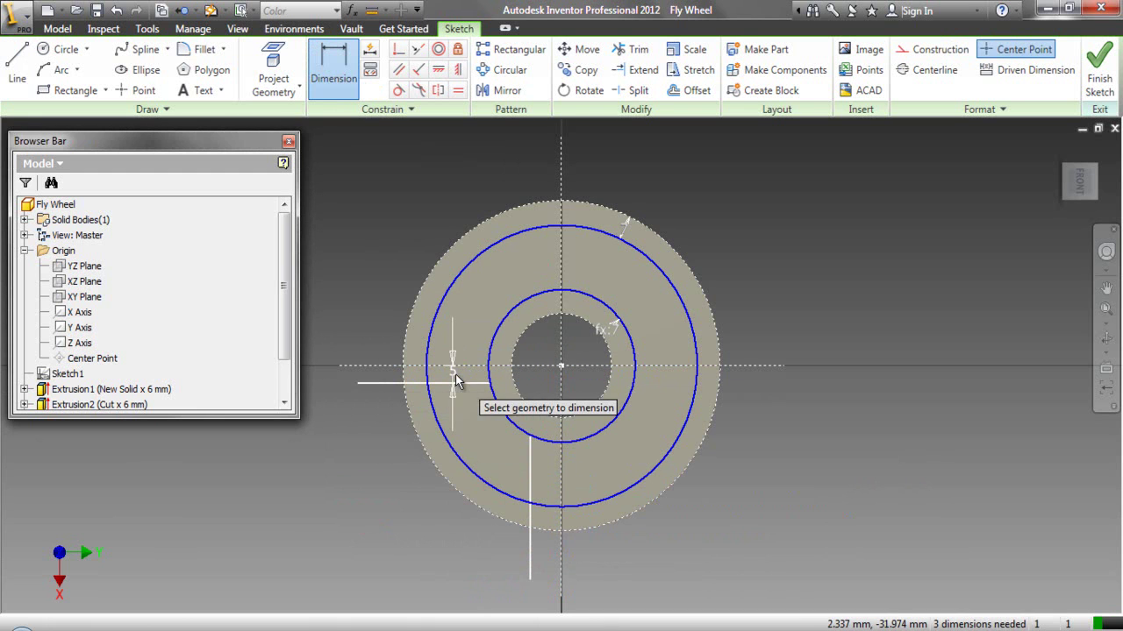
Step: Dimension the vertical line from the vertical construction line, linking the value to the horizontal line's 5 mm dimension
{"action": "left_click", "coordinate": [531, 488]}
{"action": "left_click", "coordinate": [561, 488]}
{"action": "left_click", "coordinate": [546, 555]}
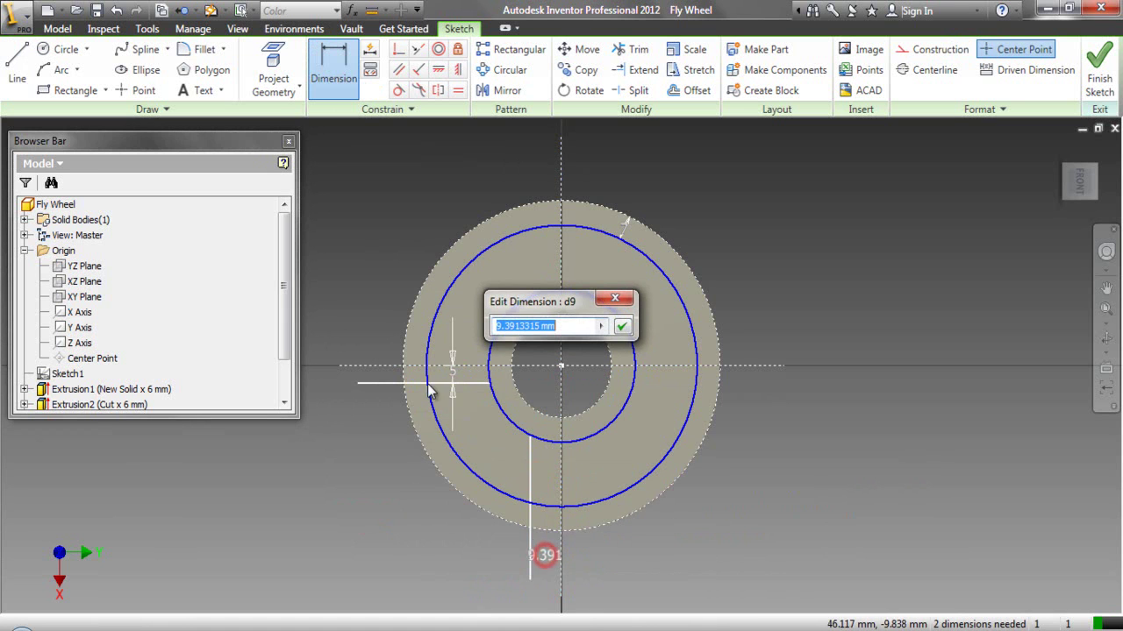
{"action": "left_click", "coordinate": [622, 326]}
{"action": "right_click", "coordinate": [785, 179]}
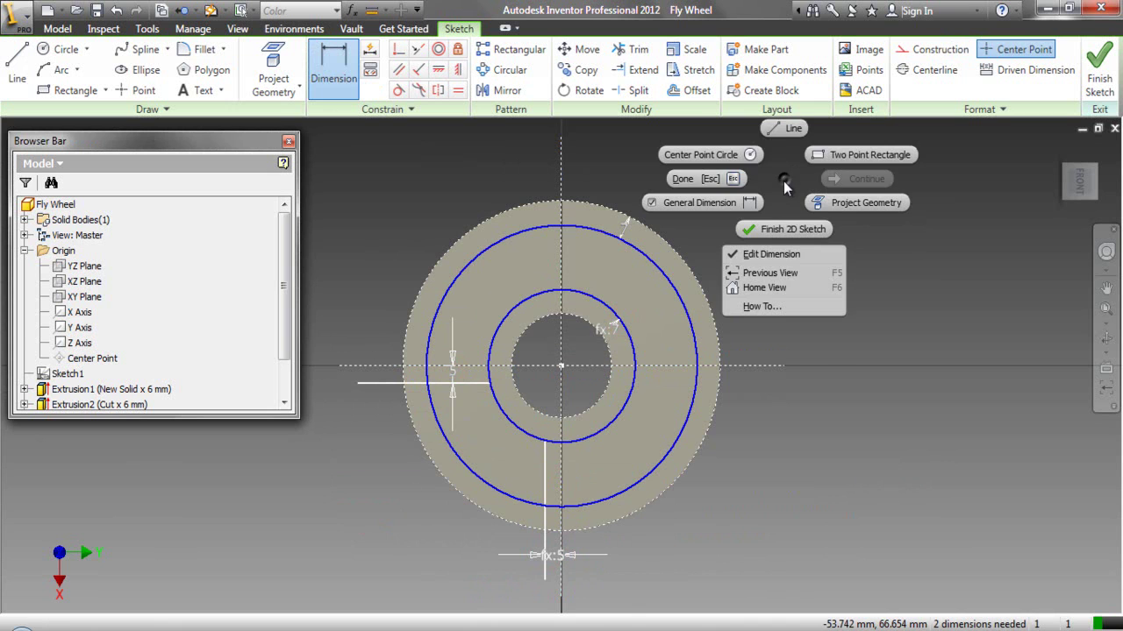
{"action": "left_click", "coordinate": [712, 178]}
Step: Trim the portions of both lines that extend beyond the outer offset circle
{"action": "left_click", "coordinate": [636, 50]}
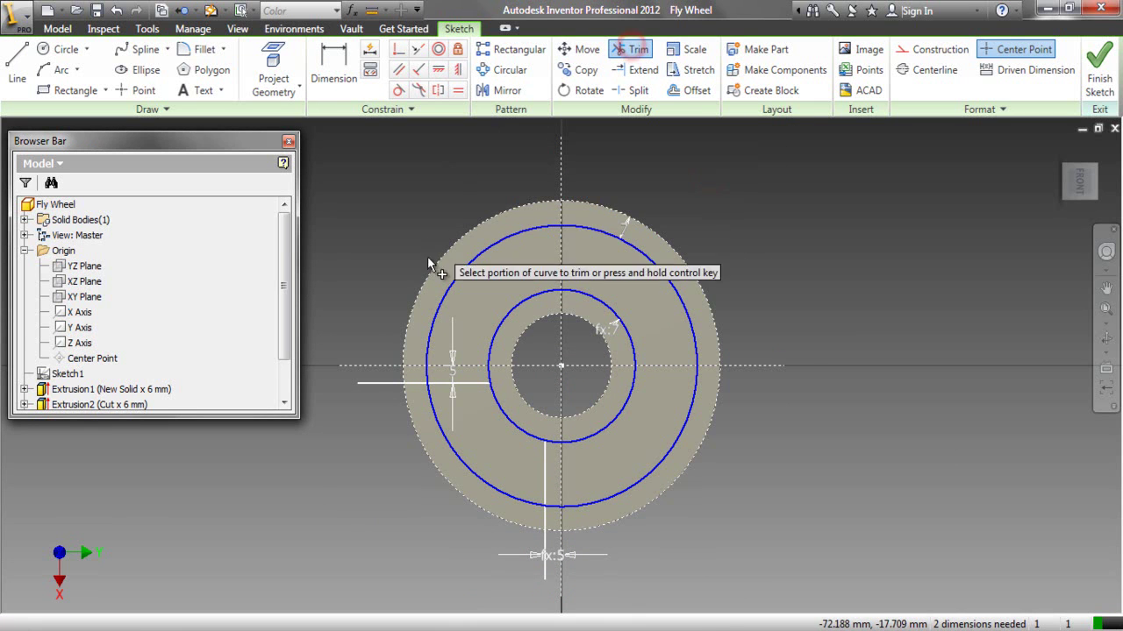
{"action": "left_click", "coordinate": [412, 384]}
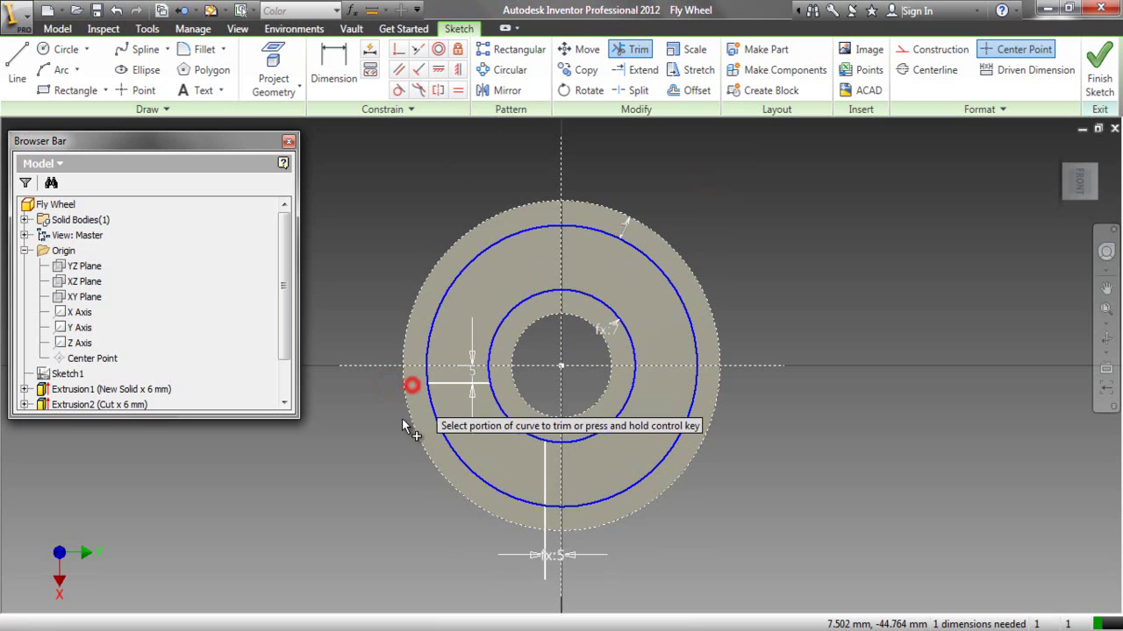
{"action": "left_click", "coordinate": [546, 566]}
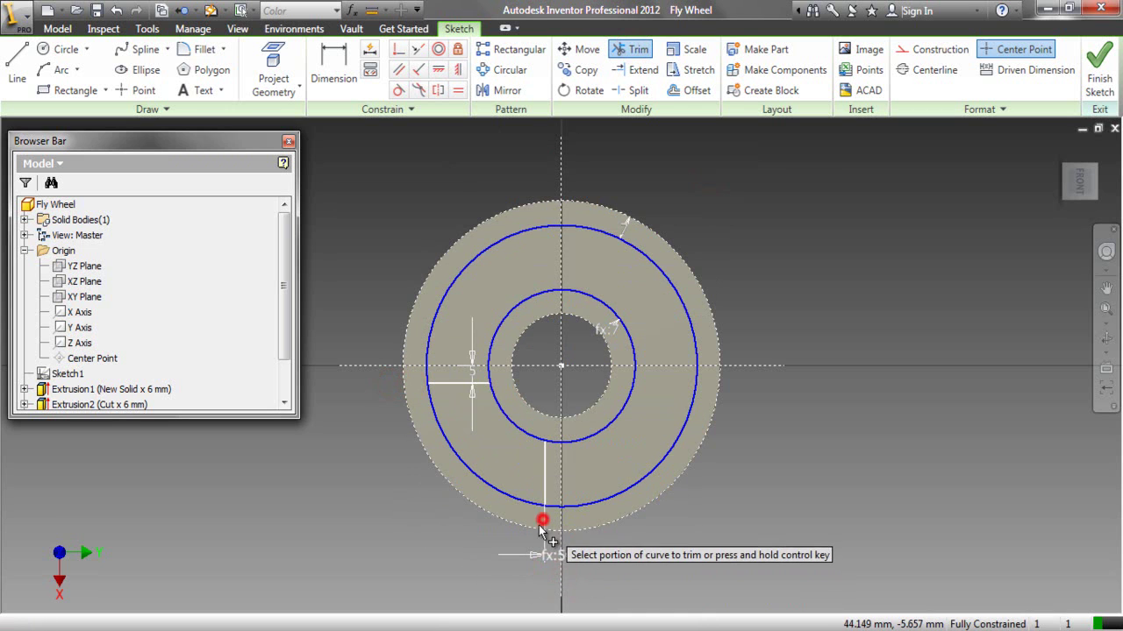
{"action": "right_click", "coordinate": [348, 491]}
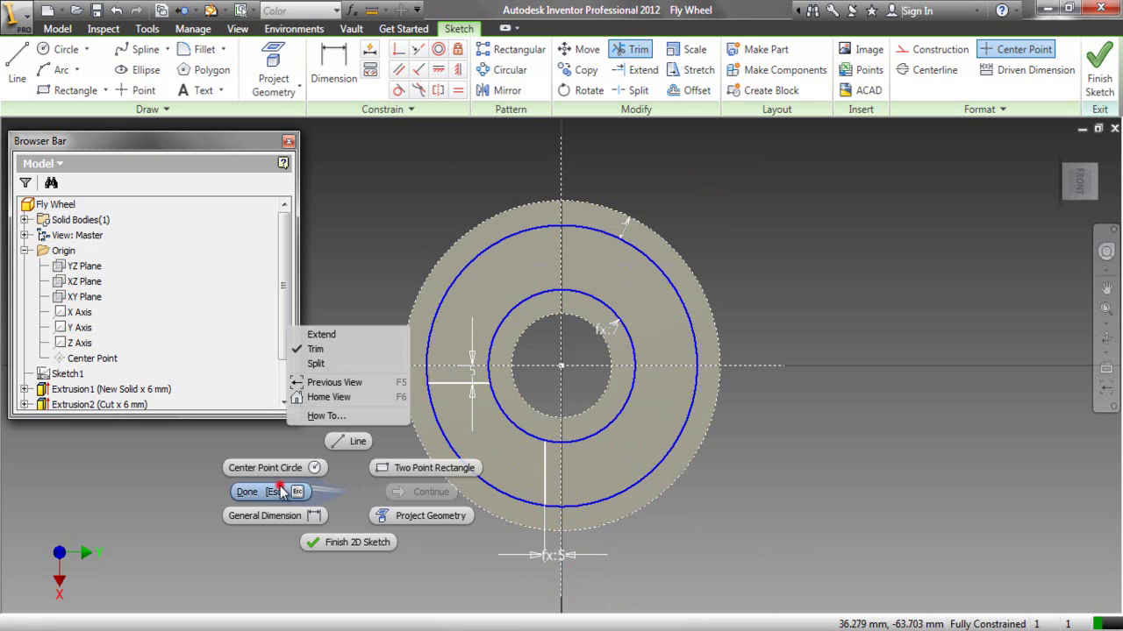
{"action": "left_click", "coordinate": [280, 488]}
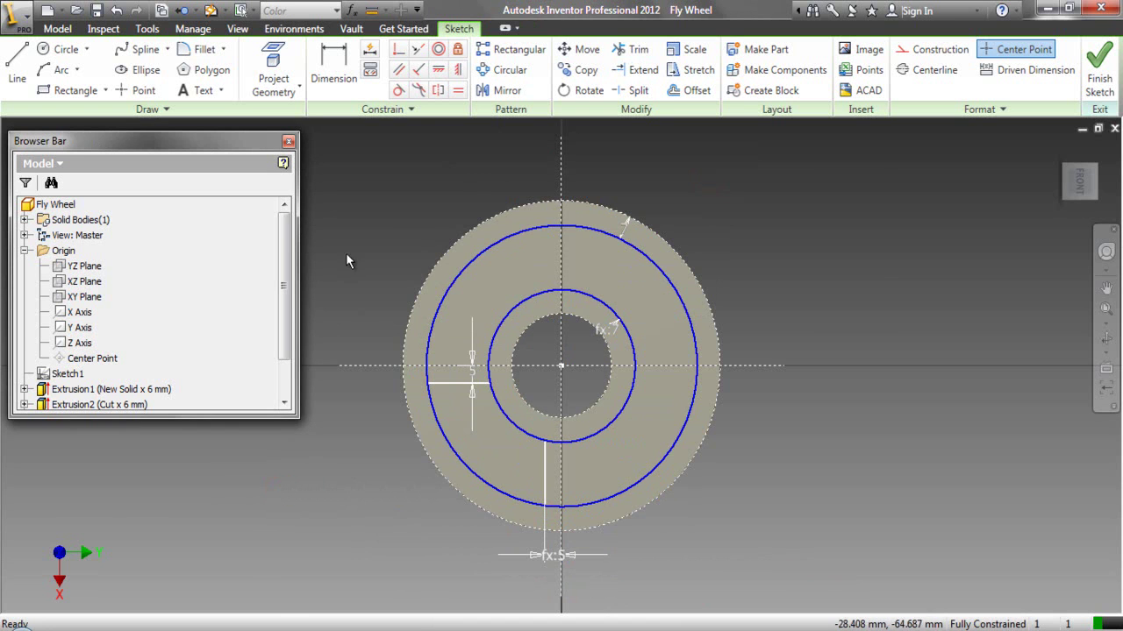
Step: Extrude the quarter-ring profile between the two lines and the offset circles as a cut with extents All
{"action": "right_click", "coordinate": [350, 227]}
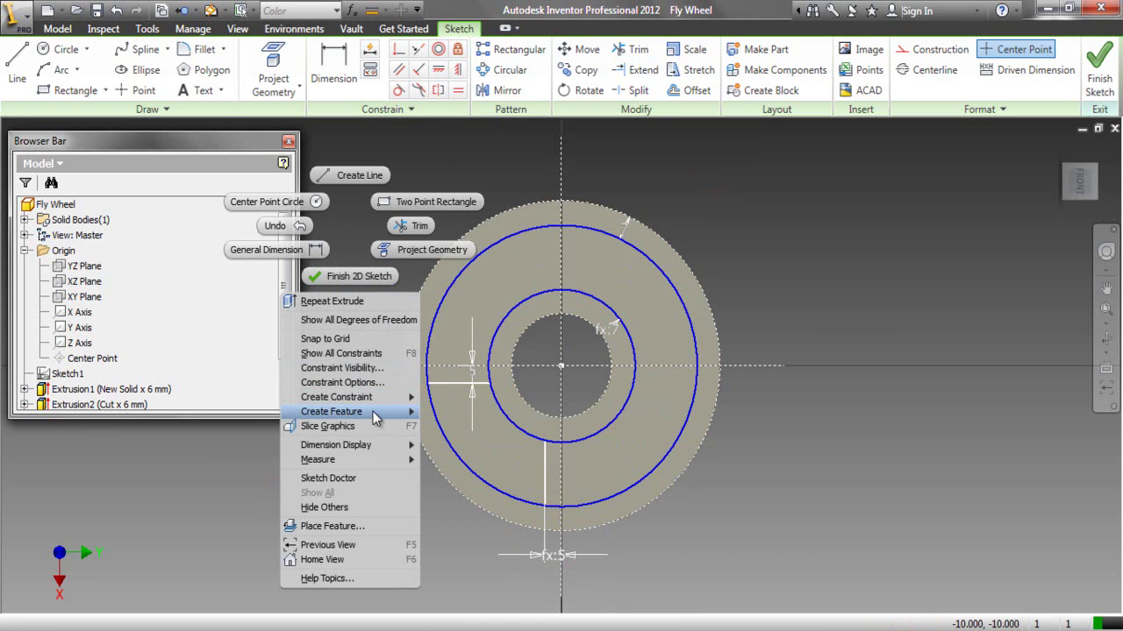
{"action": "mouse_move", "coordinate": [375, 417]}
{"action": "left_click", "coordinate": [453, 411]}
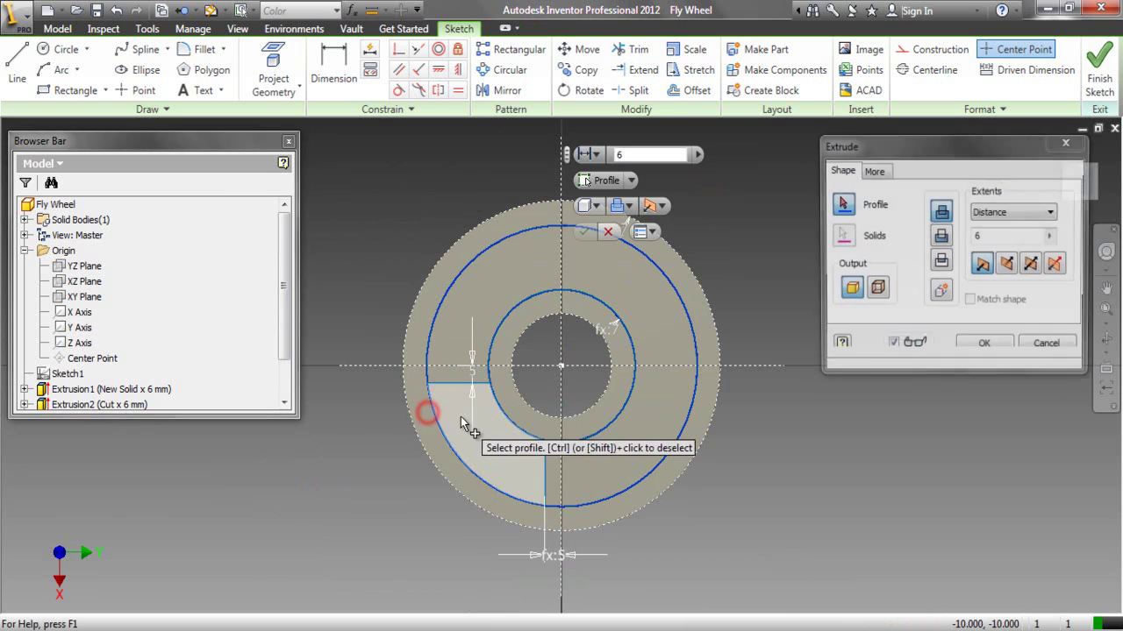
{"action": "left_click", "coordinate": [469, 422]}
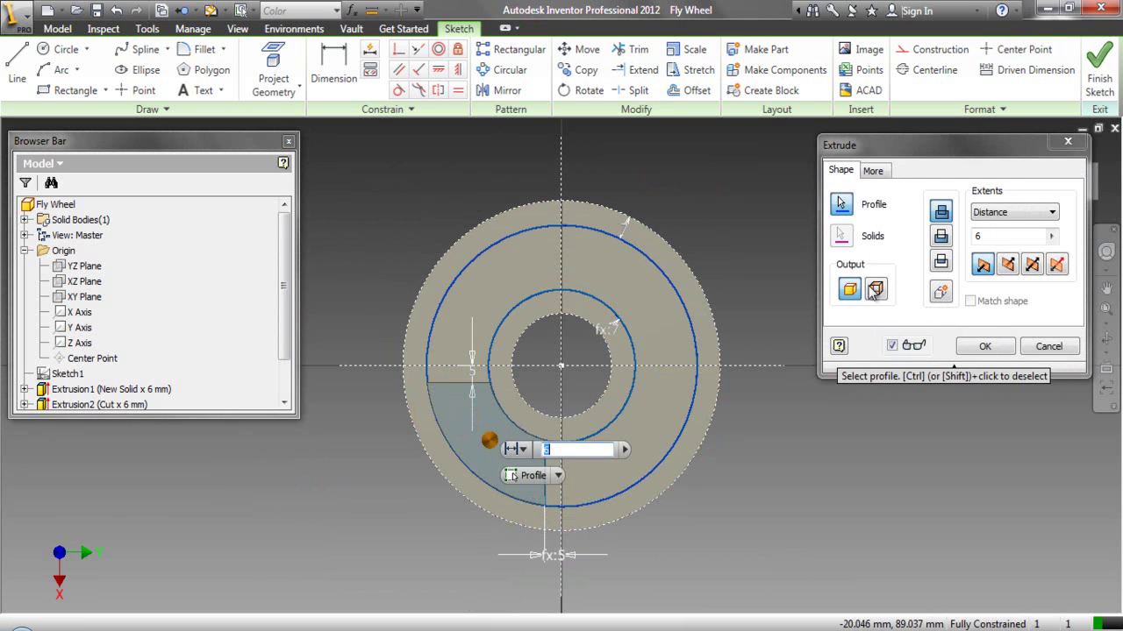
{"action": "left_click", "coordinate": [940, 236]}
{"action": "left_click", "coordinate": [1009, 212]}
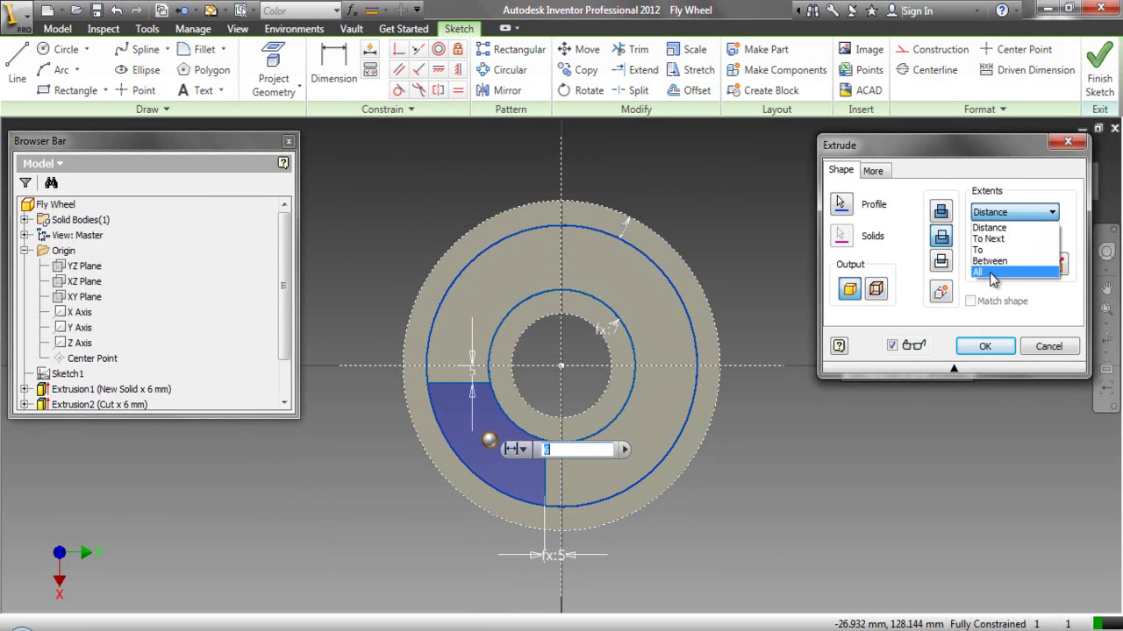
{"action": "left_click", "coordinate": [992, 273]}
{"action": "left_click", "coordinate": [966, 345]}
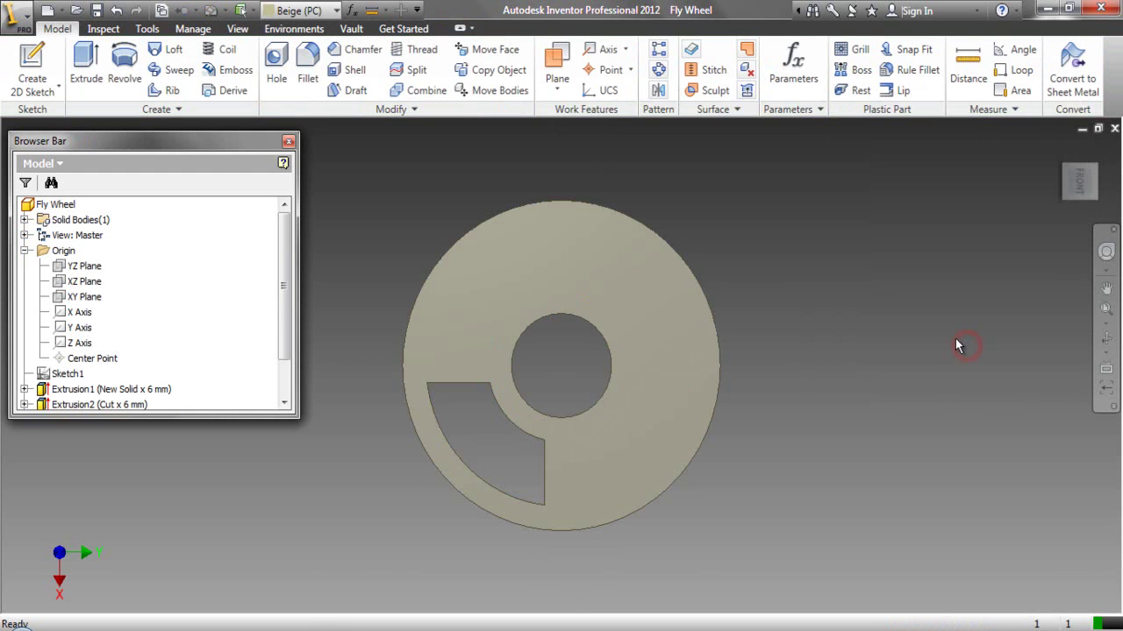
Step: Show the whole part in an isometric view and collapse all nodes of the model tree
{"action": "left_click", "coordinate": [1083, 216]}
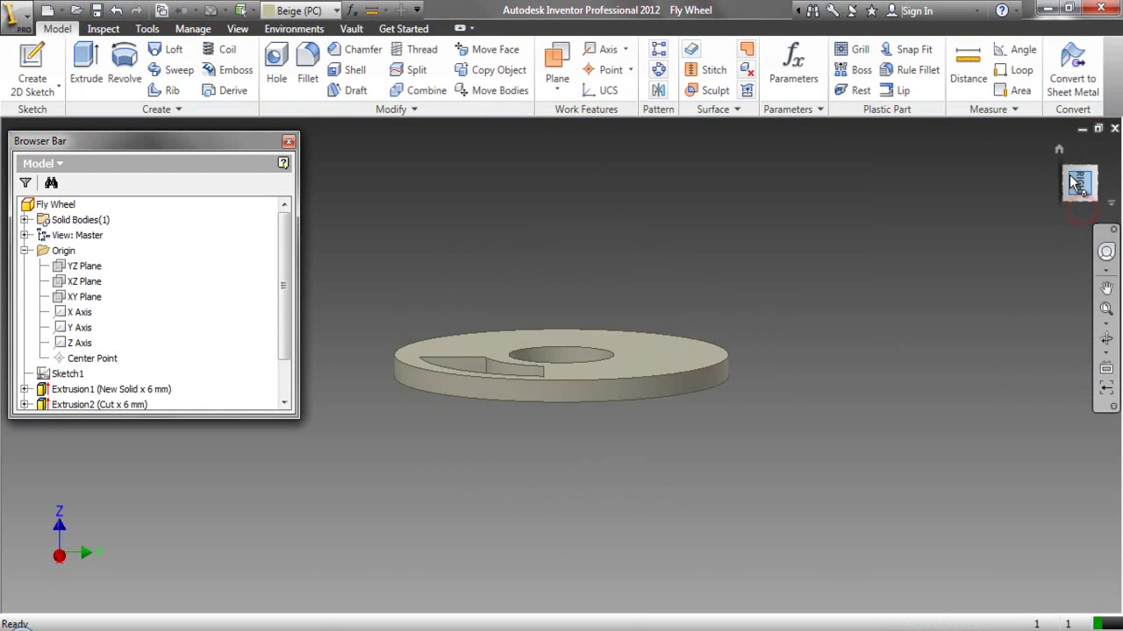
{"action": "left_click", "coordinate": [1106, 312]}
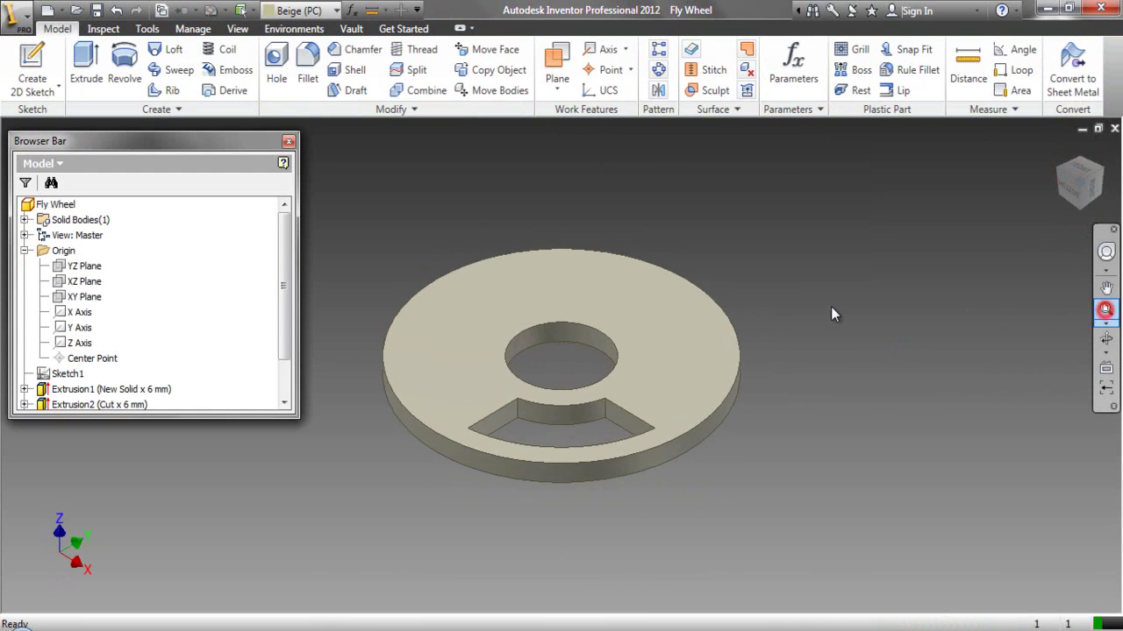
{"action": "right_click", "coordinate": [206, 253]}
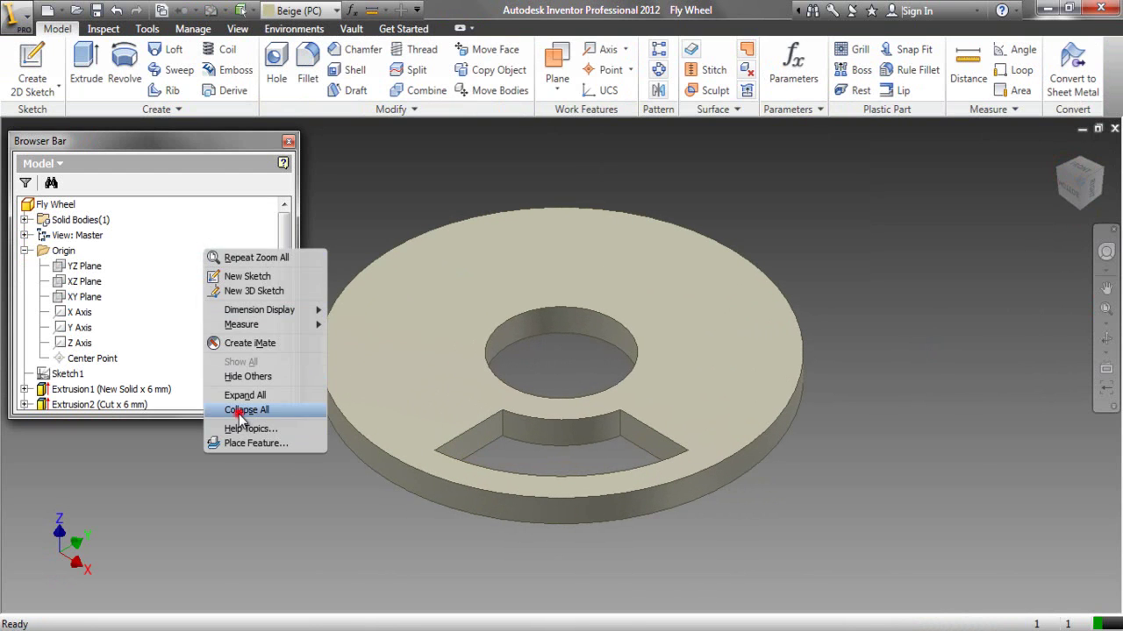
{"action": "left_click", "coordinate": [238, 409]}
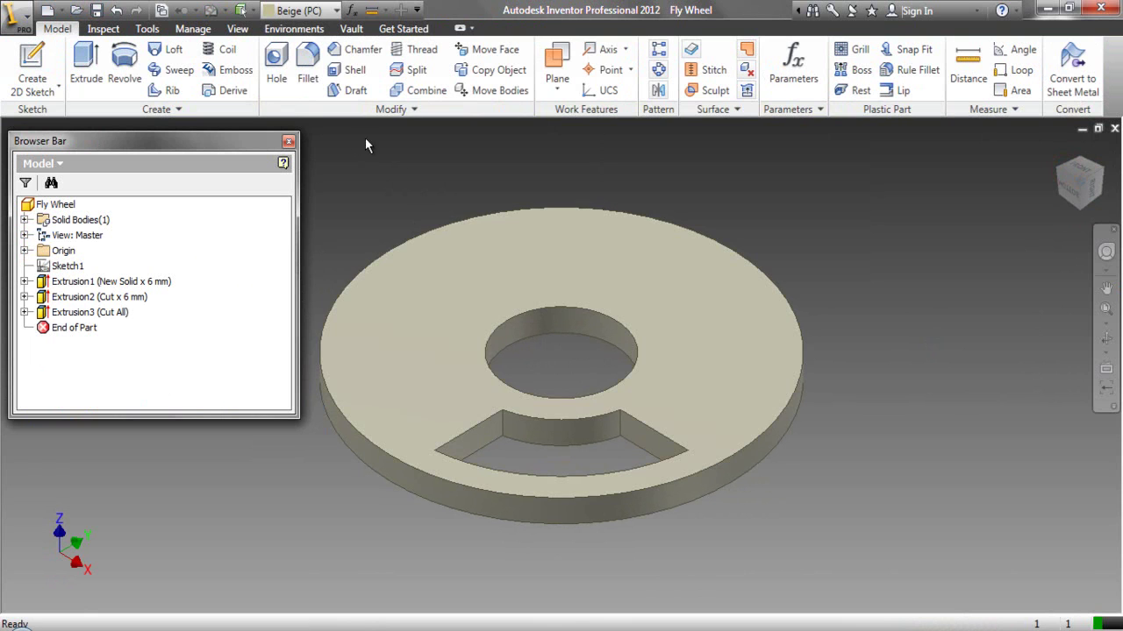
Step: Start a fillet with a 12 mm radius on the two vertical corner edges of the window nearest the bore
{"action": "left_click", "coordinate": [309, 70]}
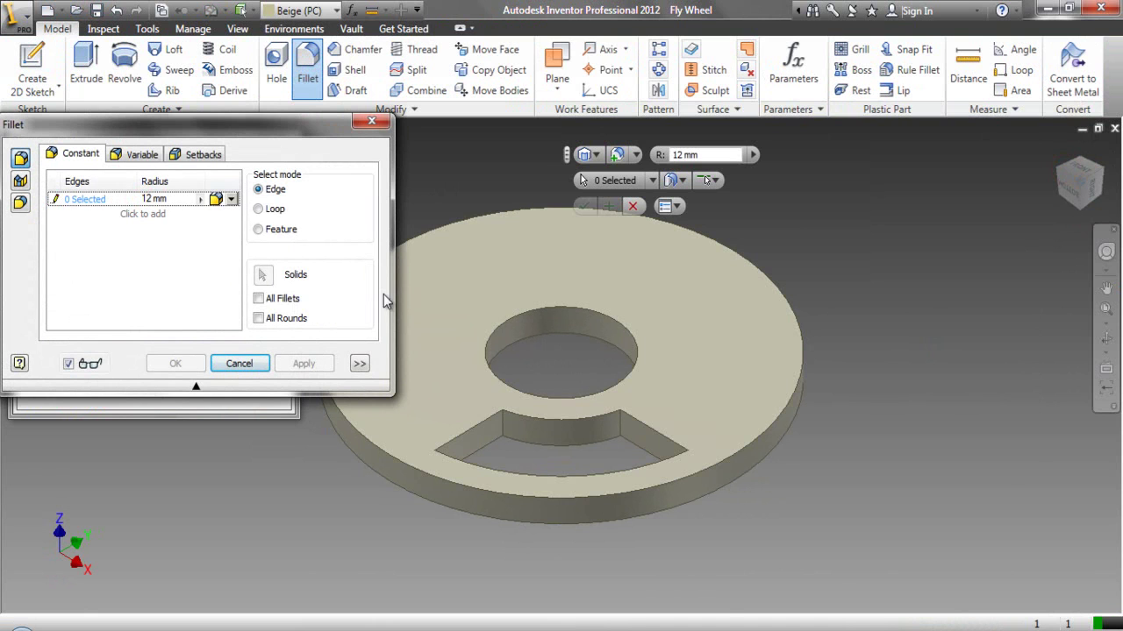
{"action": "scroll", "coordinate": [487, 428], "scroll_direction": "up", "scroll_amount": 3}
{"action": "left_click", "coordinate": [515, 427]}
{"action": "left_click", "coordinate": [738, 427]}
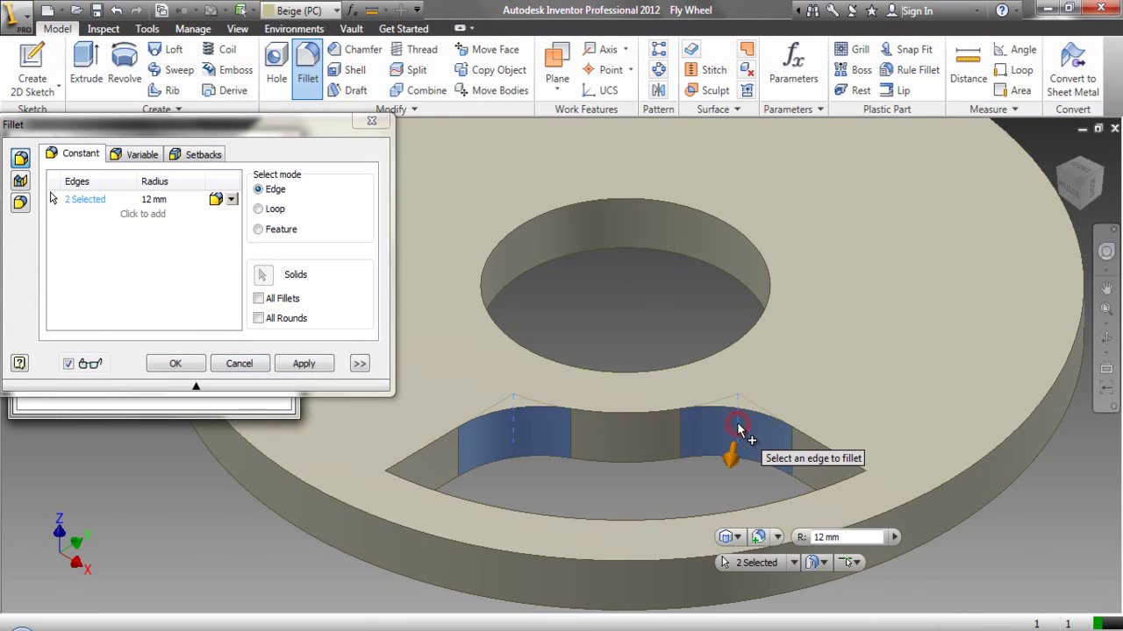
Step: Add a 7 mm radius edge set to the fillet and assign one of the window's outer vertical corner edges to it
{"action": "left_click", "coordinate": [137, 215]}
{"action": "left_click", "coordinate": [149, 214]}
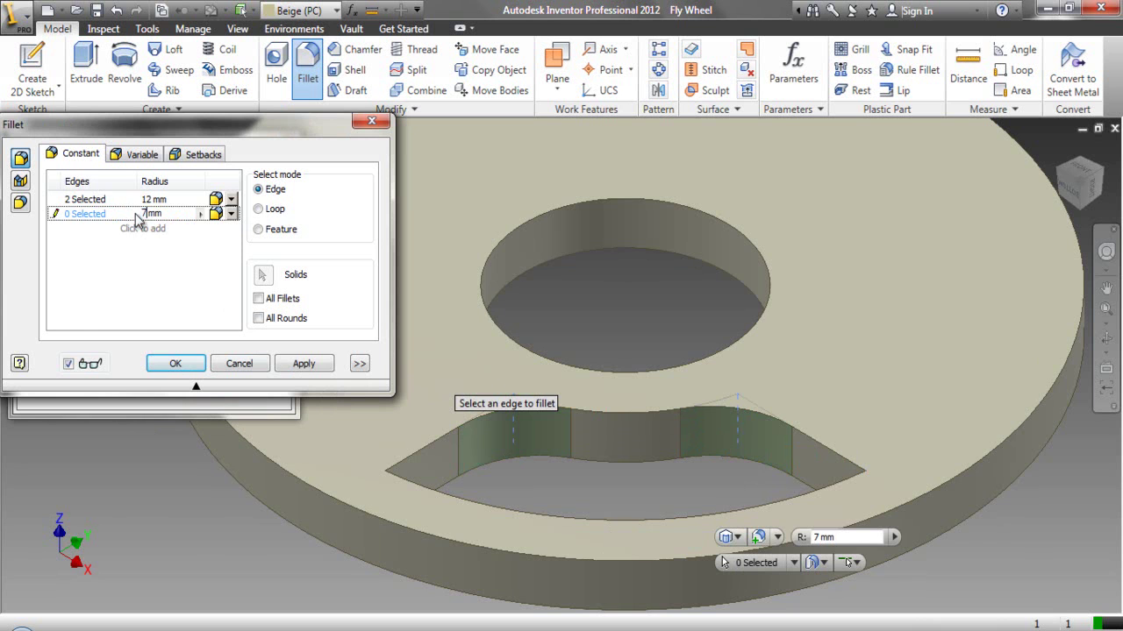
{"action": "left_click", "coordinate": [1061, 175]}
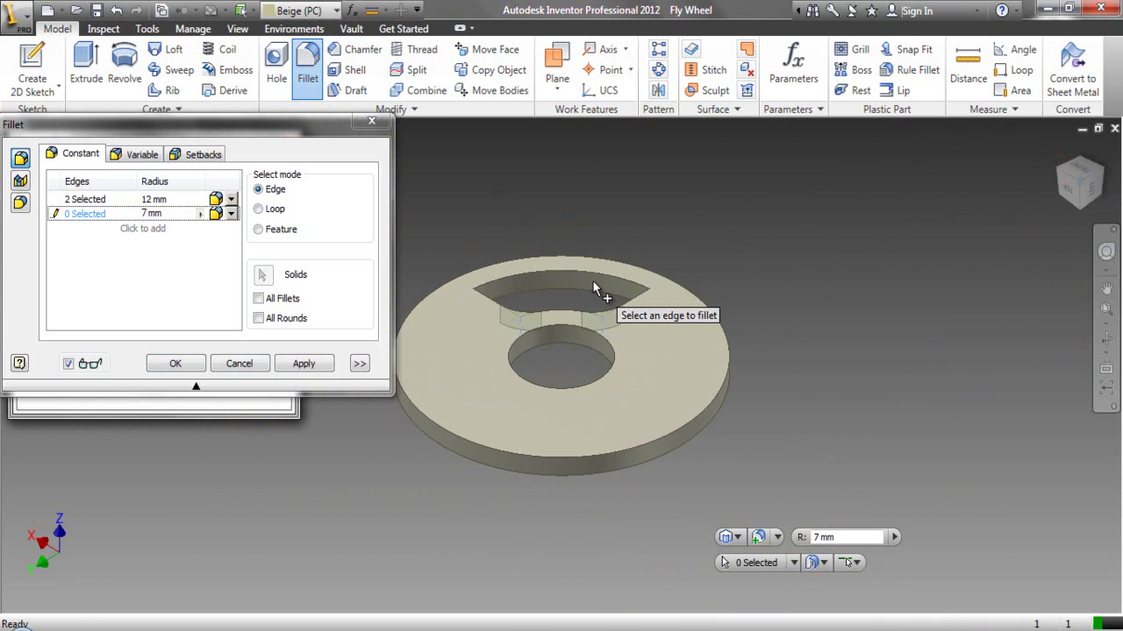
{"action": "scroll", "coordinate": [614, 289], "scroll_direction": "up", "scroll_amount": 3}
{"action": "left_click", "coordinate": [1107, 339]}
{"action": "left_click_drag", "start_coordinate": [539, 383], "coordinate": [586, 377]}
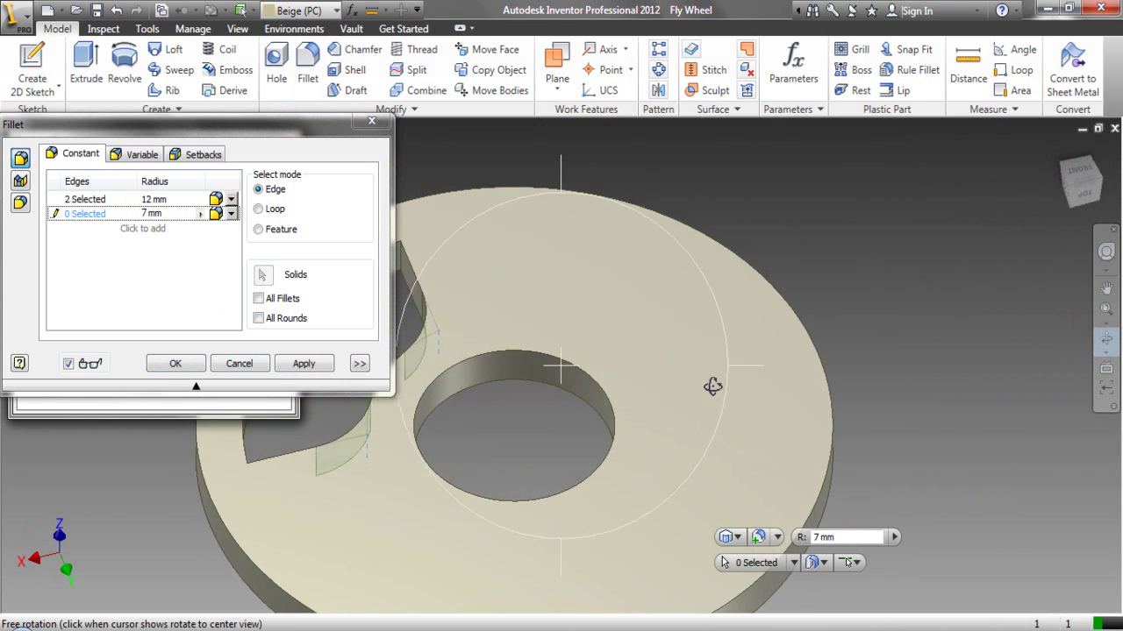
{"action": "scroll", "coordinate": [675, 379], "scroll_direction": "down", "scroll_amount": 5}
{"action": "scroll", "coordinate": [553, 340], "scroll_direction": "up", "scroll_amount": 8}
{"action": "right_click", "coordinate": [552, 339]}
{"action": "left_click", "coordinate": [570, 348]}
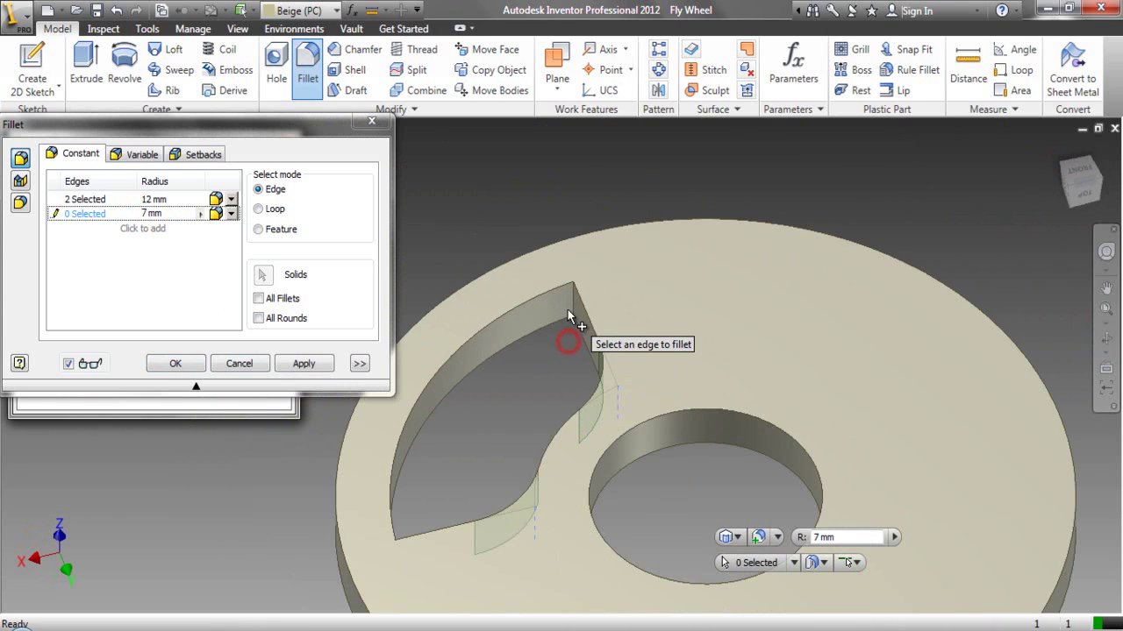
{"action": "left_click", "coordinate": [572, 317]}
Step: Add the window's other outer vertical corner edge to the 7 mm set and complete the fillet
{"action": "left_click", "coordinate": [1107, 340]}
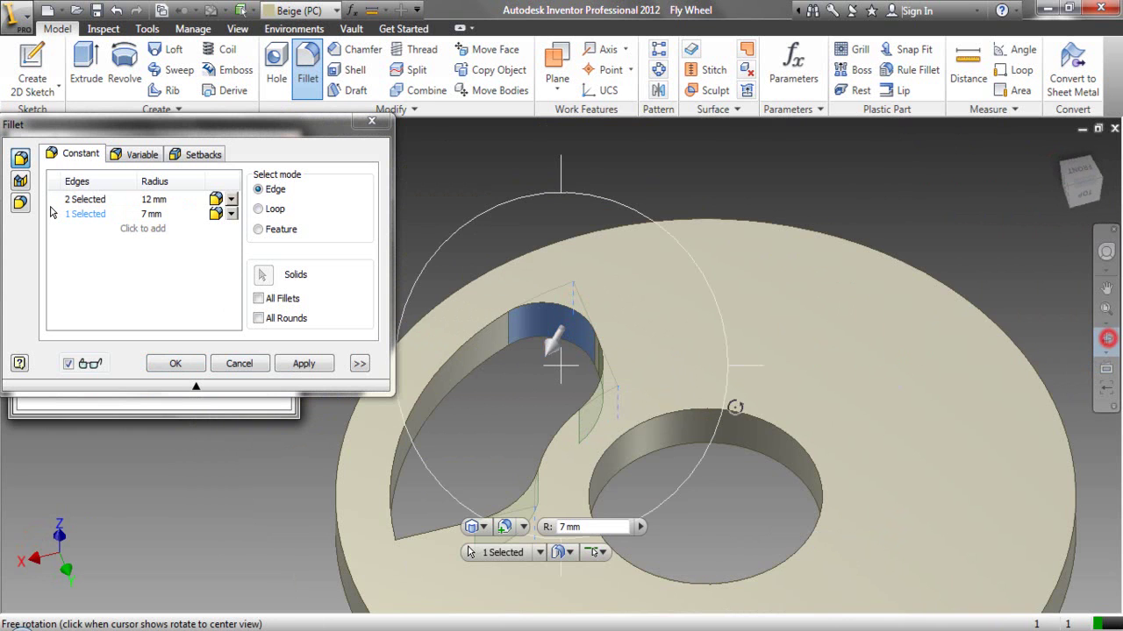
{"action": "left_click_drag", "start_coordinate": [601, 426], "coordinate": [617, 356]}
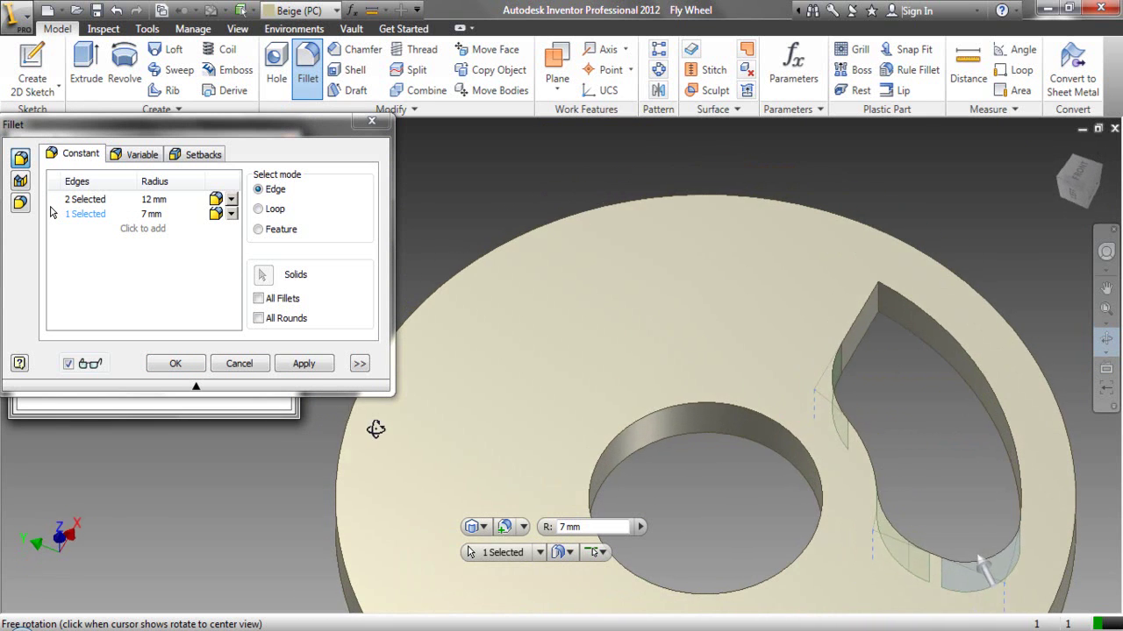
{"action": "right_click", "coordinate": [619, 357]}
{"action": "left_click", "coordinate": [632, 357]}
{"action": "scroll", "coordinate": [877, 320], "scroll_direction": "down", "scroll_amount": 3}
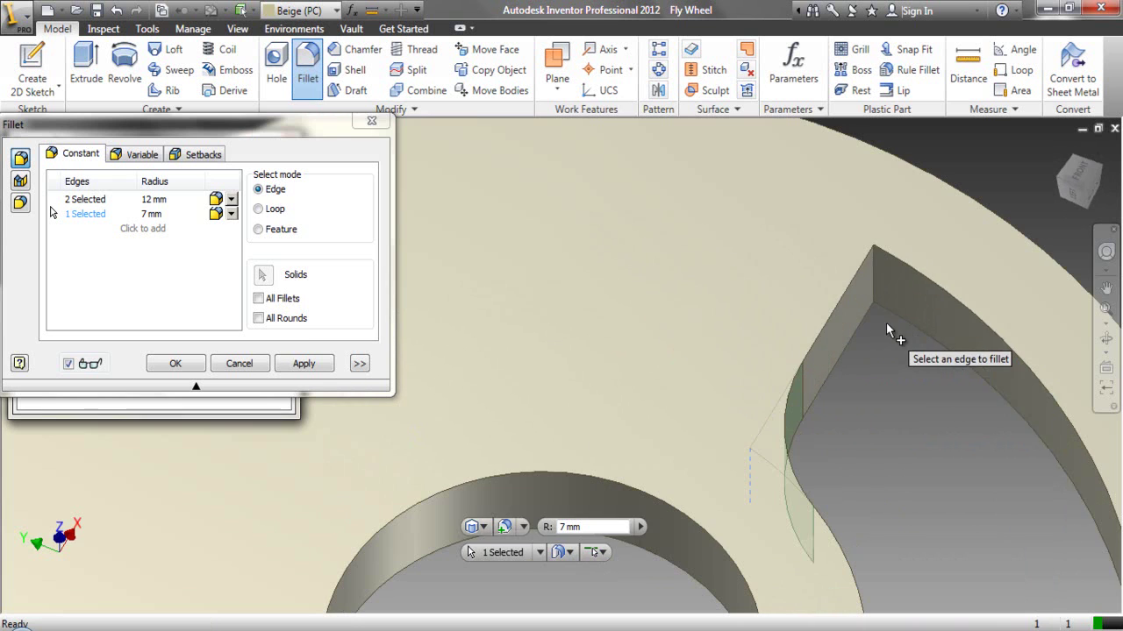
{"action": "left_click", "coordinate": [874, 296]}
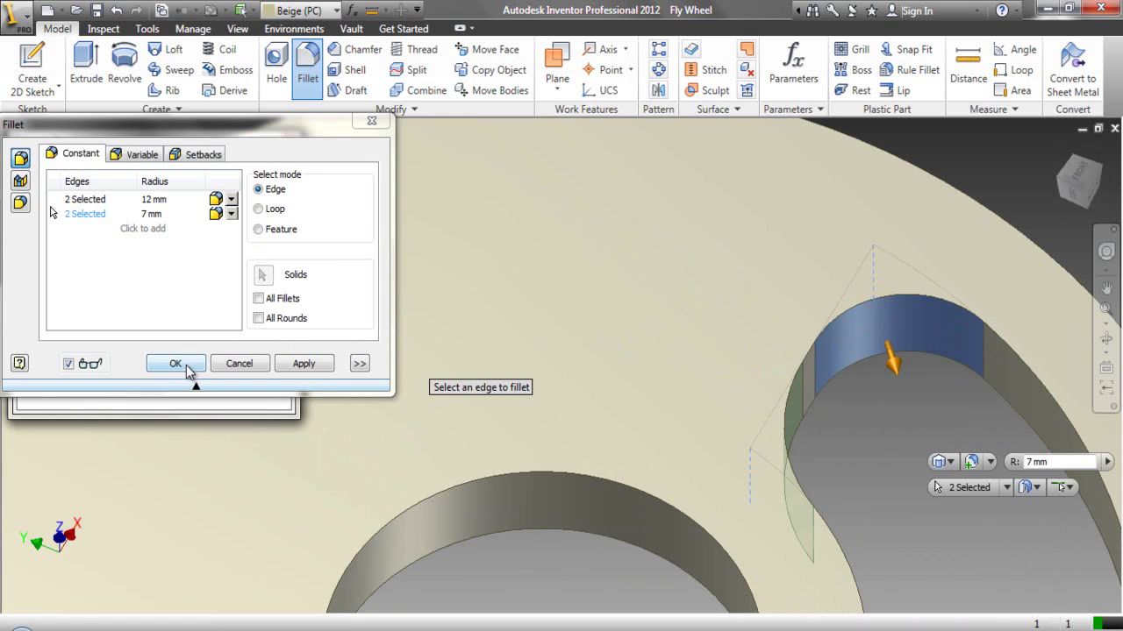
{"action": "left_click", "coordinate": [175, 364]}
Step: Circular-pattern the window cut and its fillet around the bore's axis with 4 occurrences over 360 degrees
{"action": "left_click", "coordinate": [1106, 253]}
{"action": "left_click_drag", "start_coordinate": [863, 305], "coordinate": [634, 338]}
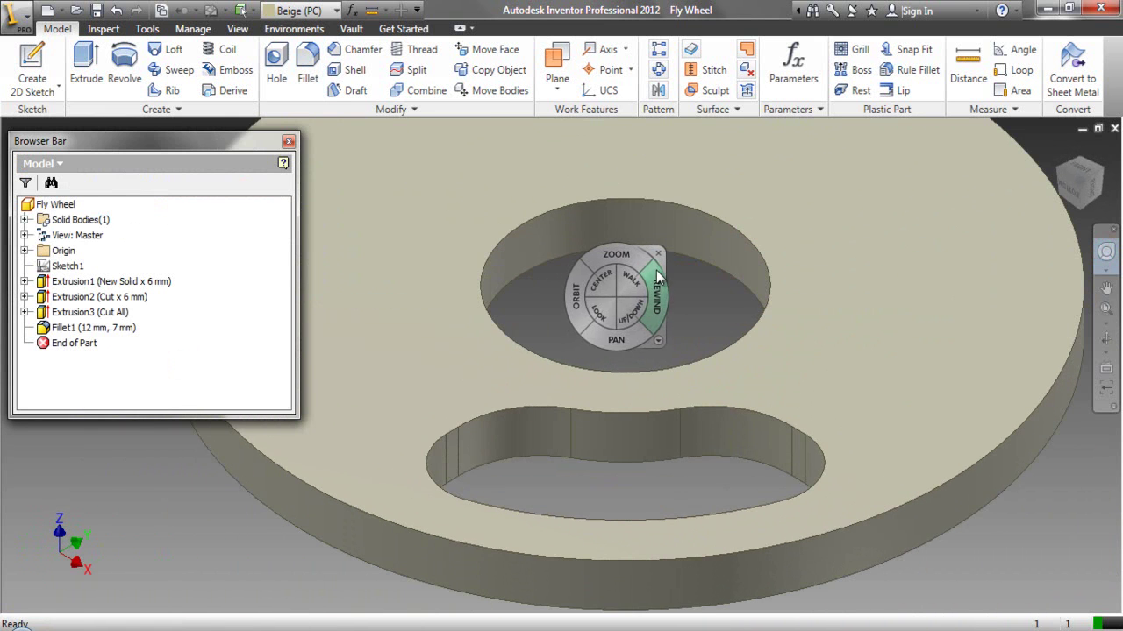
{"action": "left_click", "coordinate": [659, 255]}
{"action": "left_click", "coordinate": [1106, 308]}
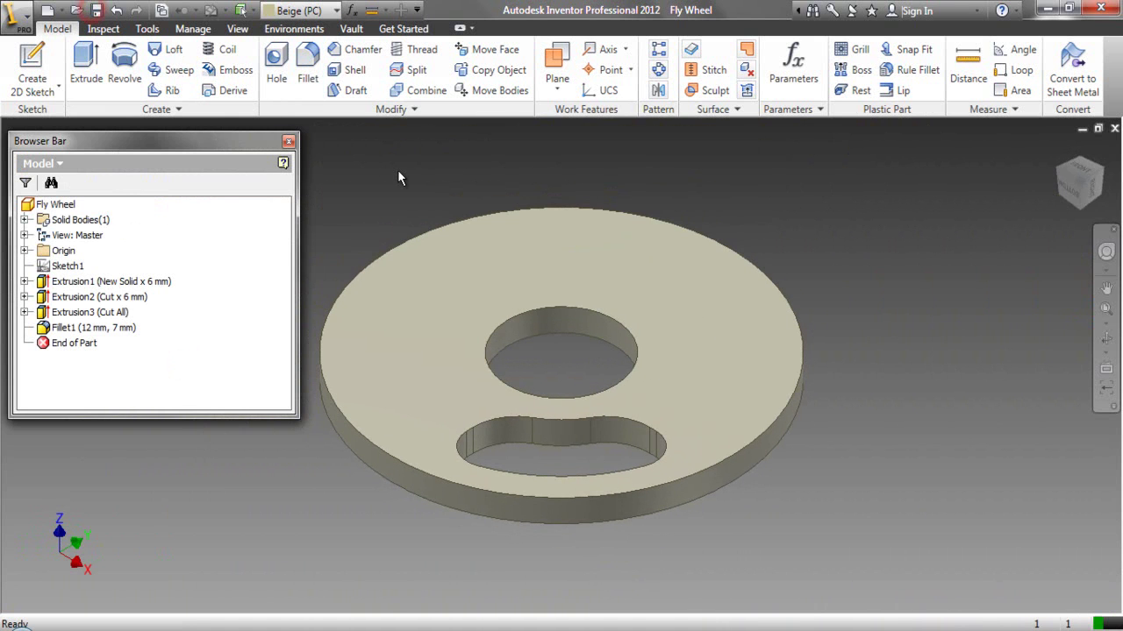
{"action": "left_click", "coordinate": [658, 69]}
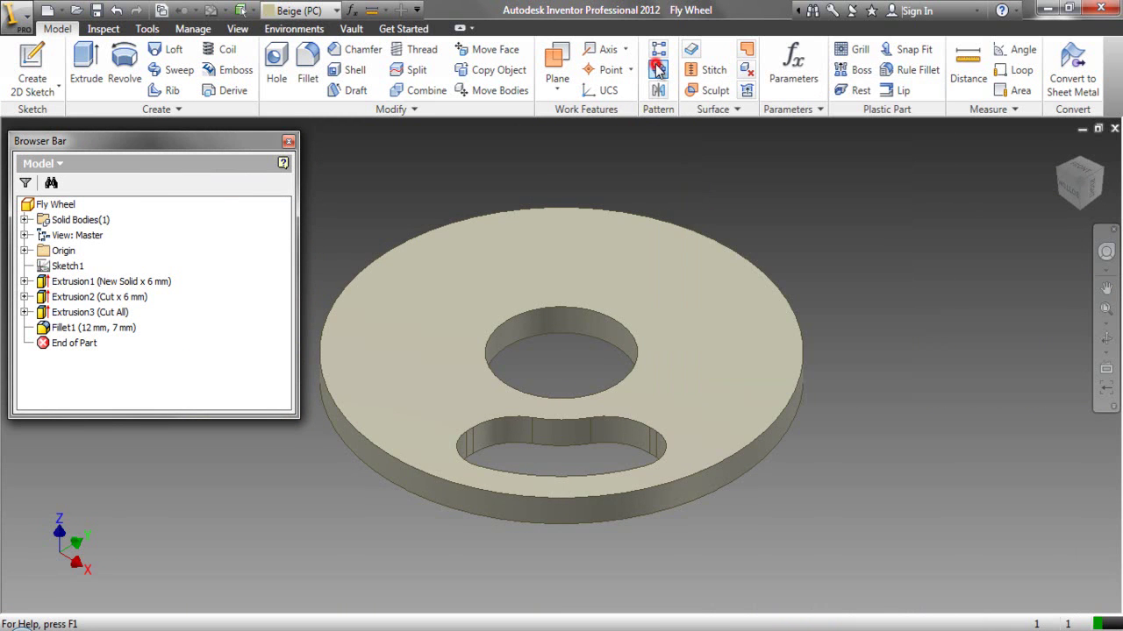
{"action": "left_click", "coordinate": [616, 431]}
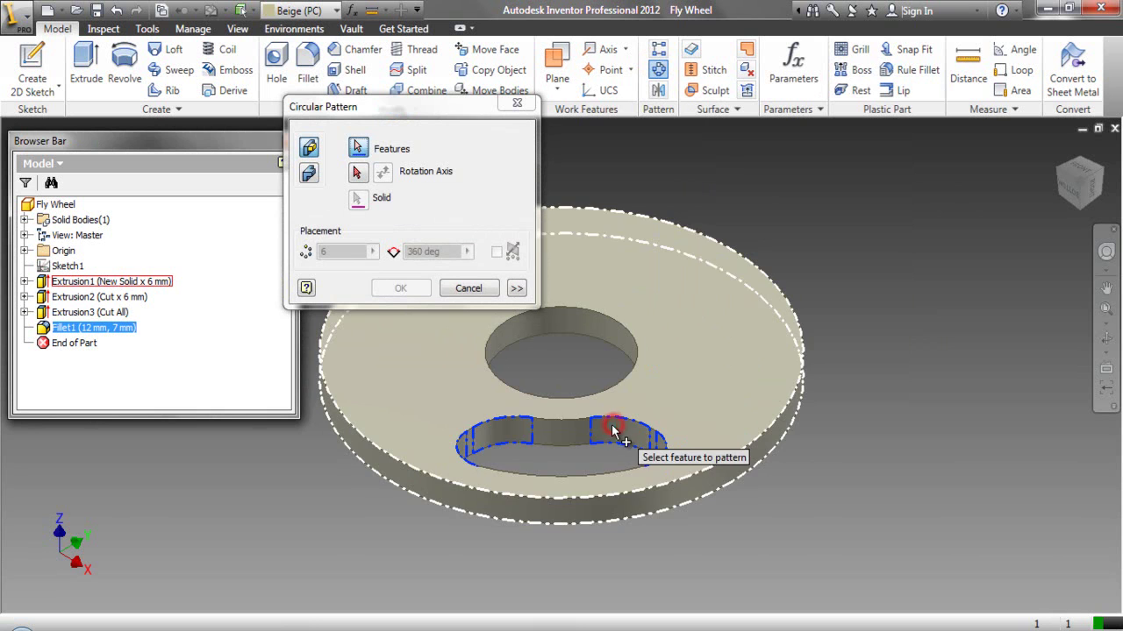
{"action": "left_click", "coordinate": [126, 315]}
{"action": "left_click", "coordinate": [359, 173]}
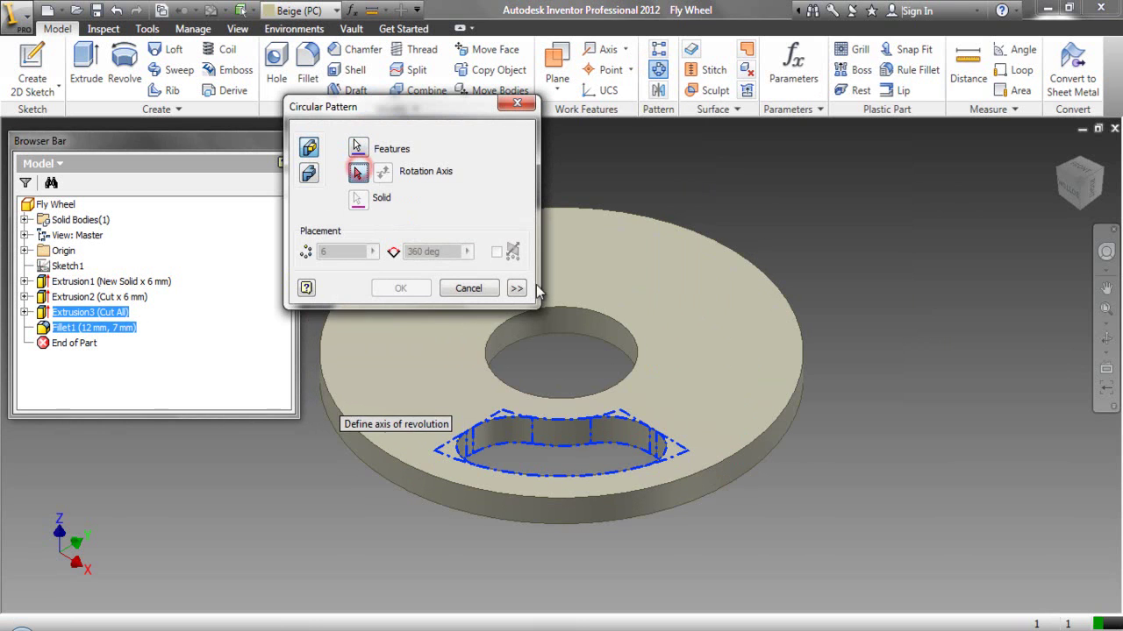
{"action": "left_click", "coordinate": [559, 323]}
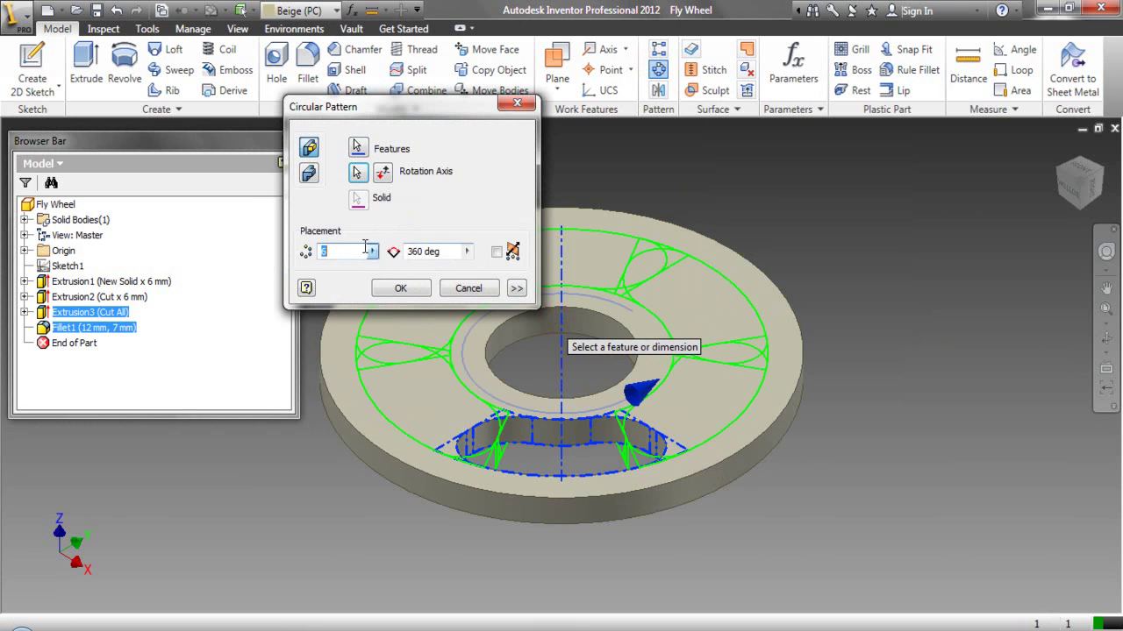
{"action": "type", "text": "4"}
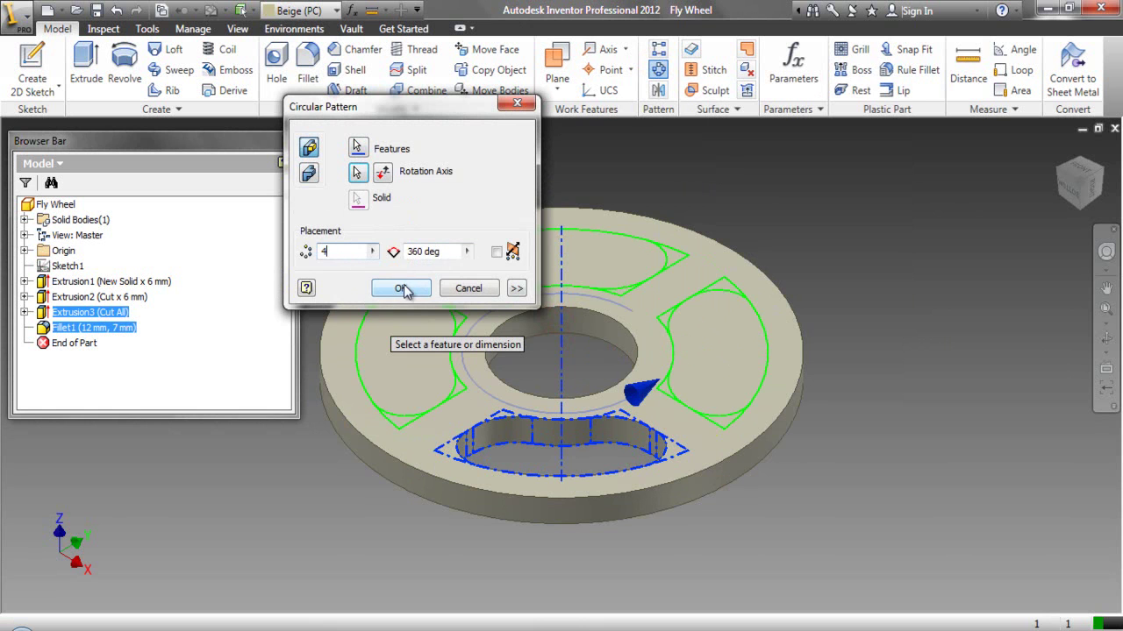
{"action": "left_click", "coordinate": [399, 288]}
{"action": "left_click", "coordinate": [1106, 337]}
{"action": "left_click_drag", "start_coordinate": [561, 180], "coordinate": [579, 348]}
{"action": "right_click", "coordinate": [568, 330]}
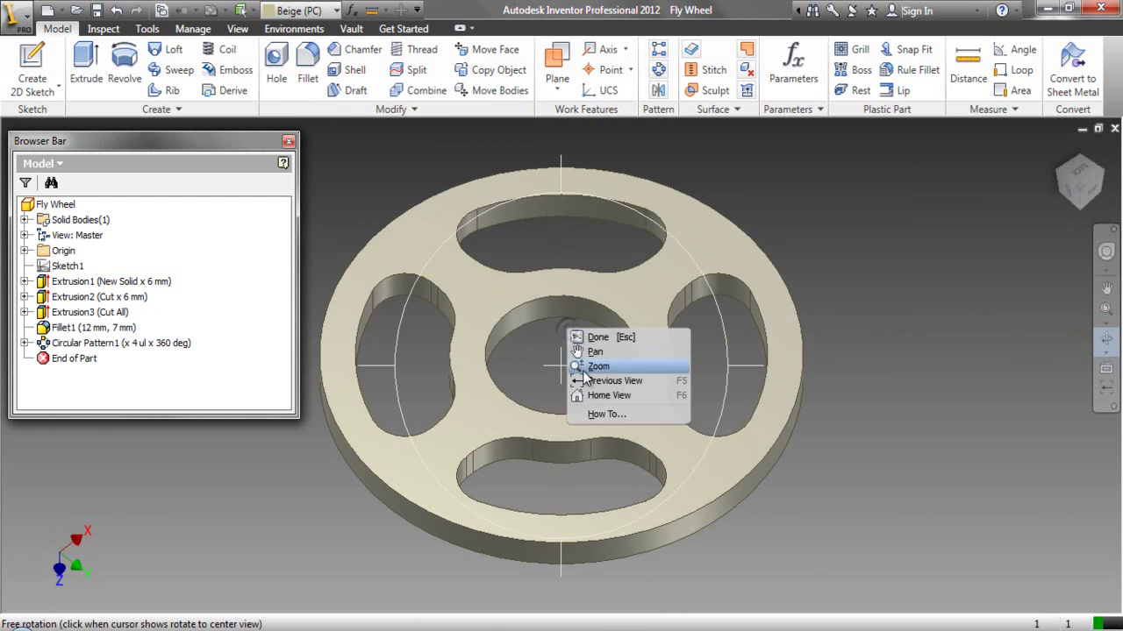
{"action": "left_click", "coordinate": [593, 396]}
{"action": "right_click", "coordinate": [572, 332]}
{"action": "left_click", "coordinate": [593, 334]}
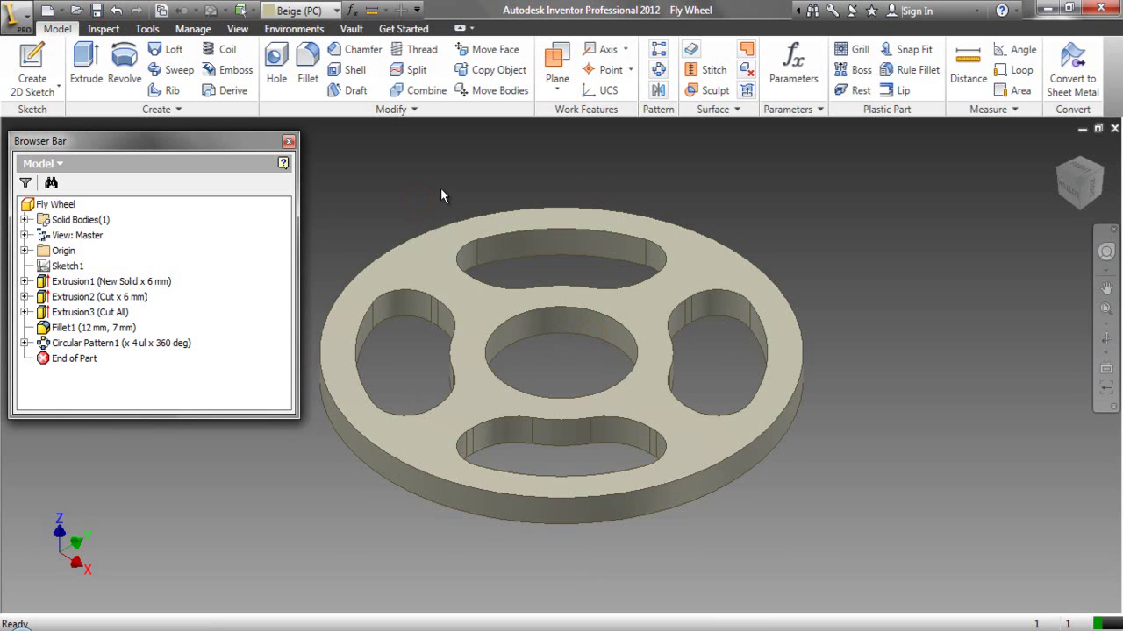
Step: Start a new sketch on the opposite flat face of the wheel and project that face's edges into it
{"action": "left_click", "coordinate": [1107, 342]}
{"action": "left_click_drag", "start_coordinate": [564, 185], "coordinate": [605, 346]}
{"action": "right_click", "coordinate": [578, 321]}
{"action": "left_click", "coordinate": [596, 323]}
{"action": "left_click", "coordinate": [32, 59]}
{"action": "left_click", "coordinate": [446, 272]}
{"action": "left_click", "coordinate": [272, 70]}
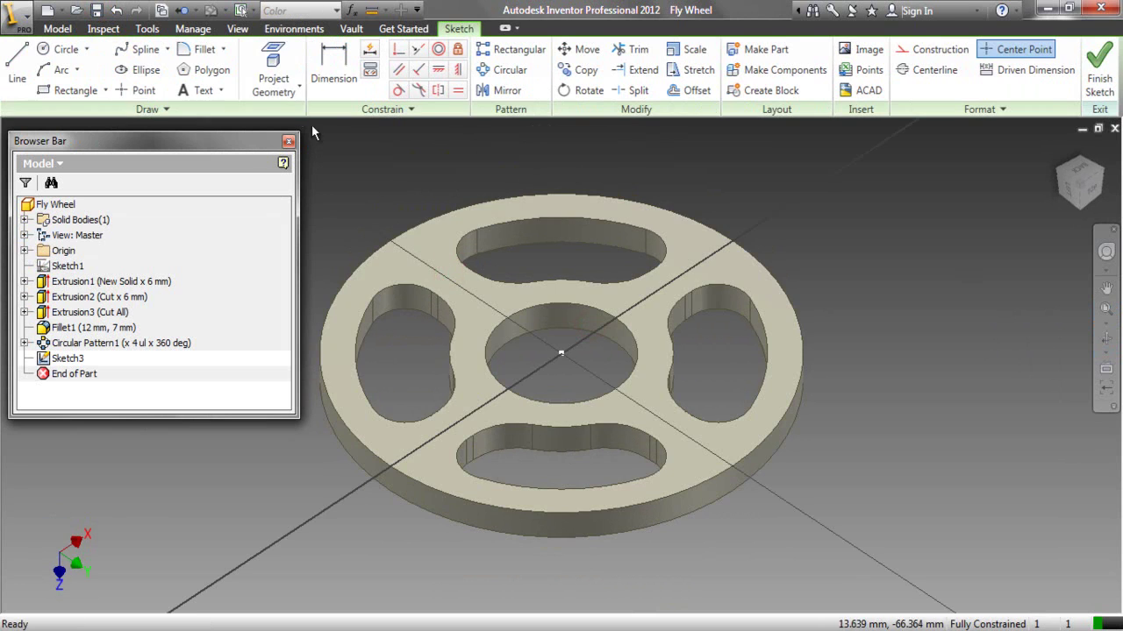
{"action": "left_click", "coordinate": [431, 262]}
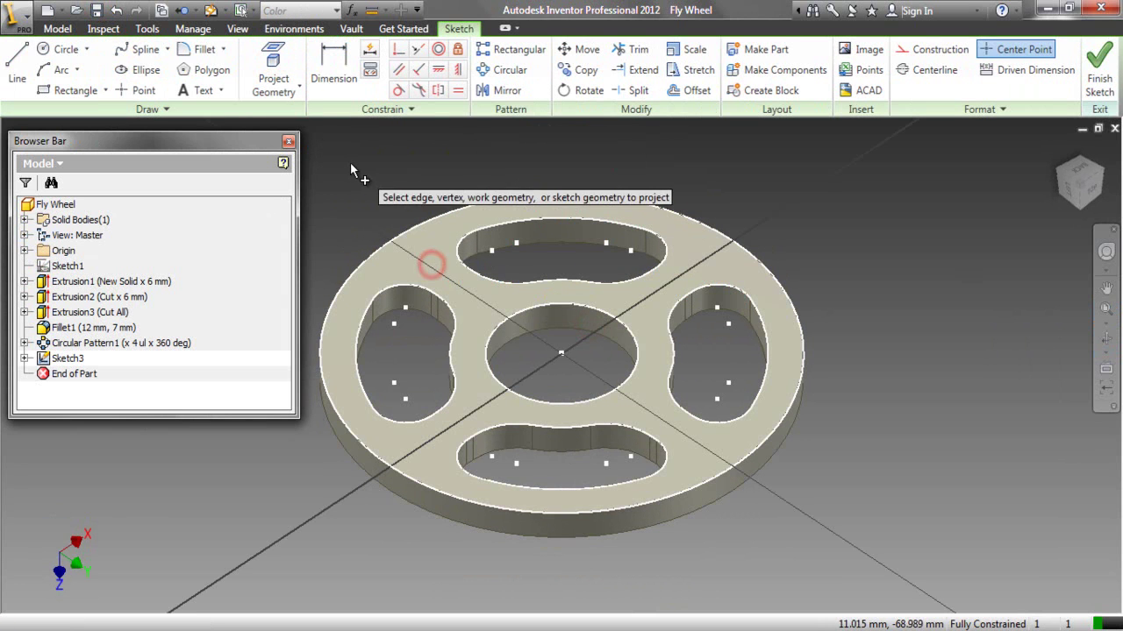
Step: Sketch a circle centred on the bore that reaches the windows' inner arcs, and finish the sketch
{"action": "left_click", "coordinate": [49, 52]}
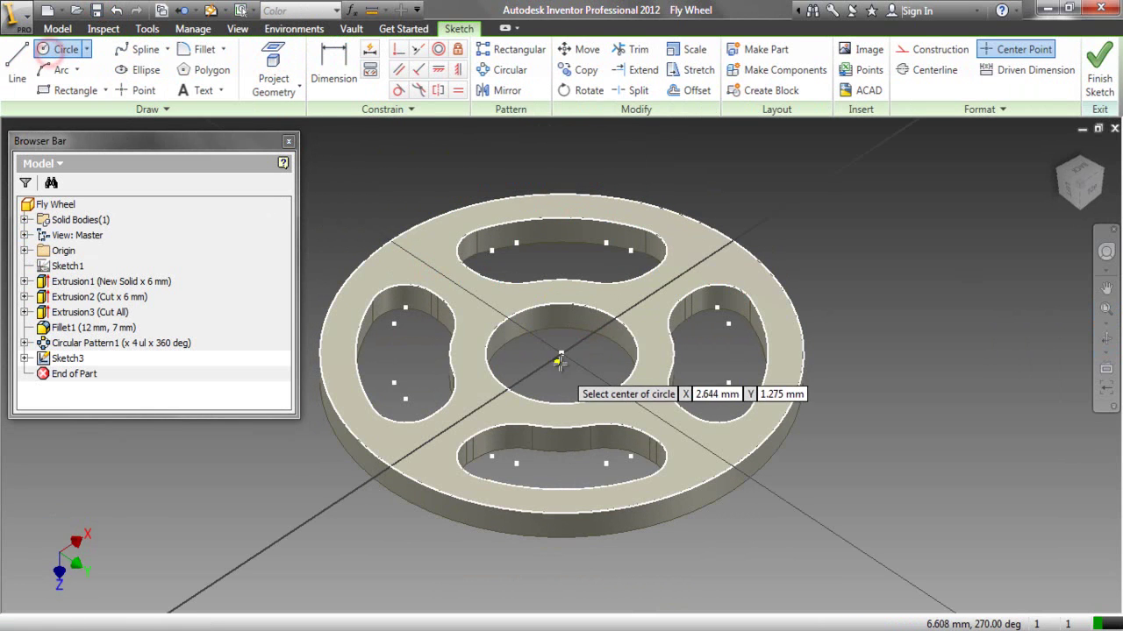
{"action": "left_click", "coordinate": [562, 353]}
{"action": "left_click", "coordinate": [562, 278]}
{"action": "left_click", "coordinate": [1099, 66]}
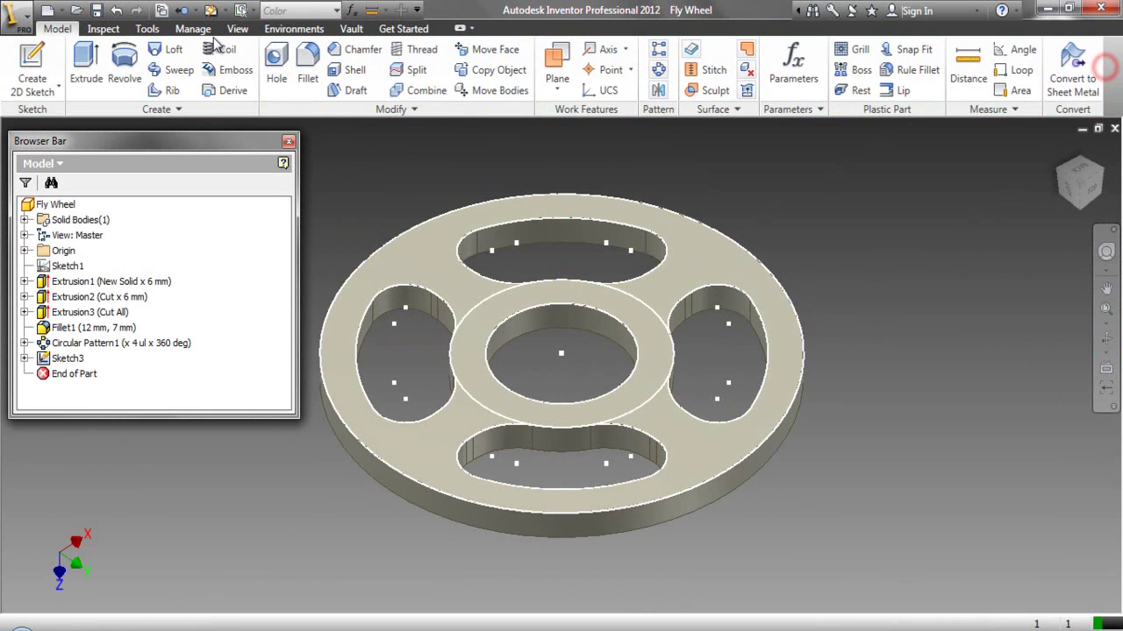
Step: Extrude the ring between the bore and the new circle outward by 3 mm as a join to form a hub
{"action": "left_click", "coordinate": [86, 70]}
{"action": "left_click", "coordinate": [491, 332]}
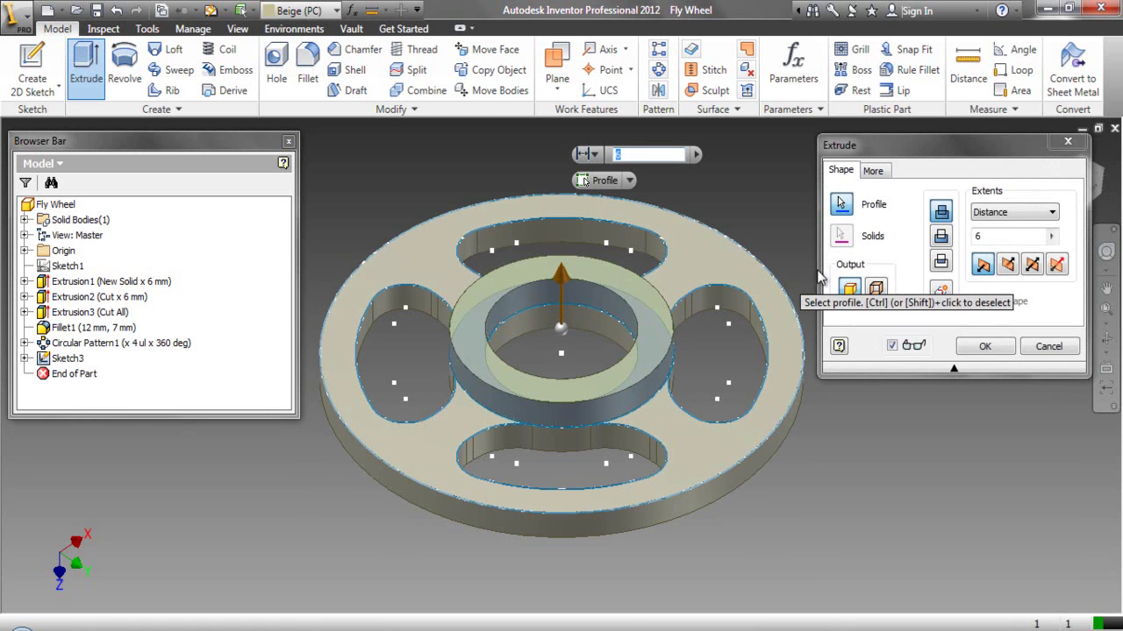
{"action": "left_click", "coordinate": [988, 237]}
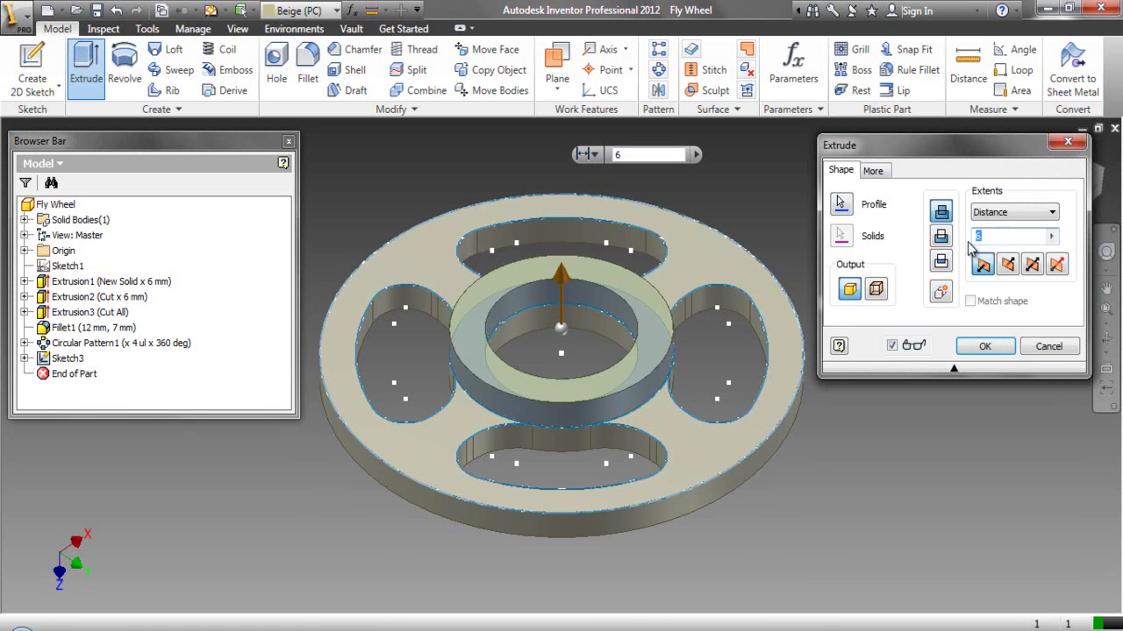
{"action": "type", "text": "3"}
{"action": "key", "text": "Return"}
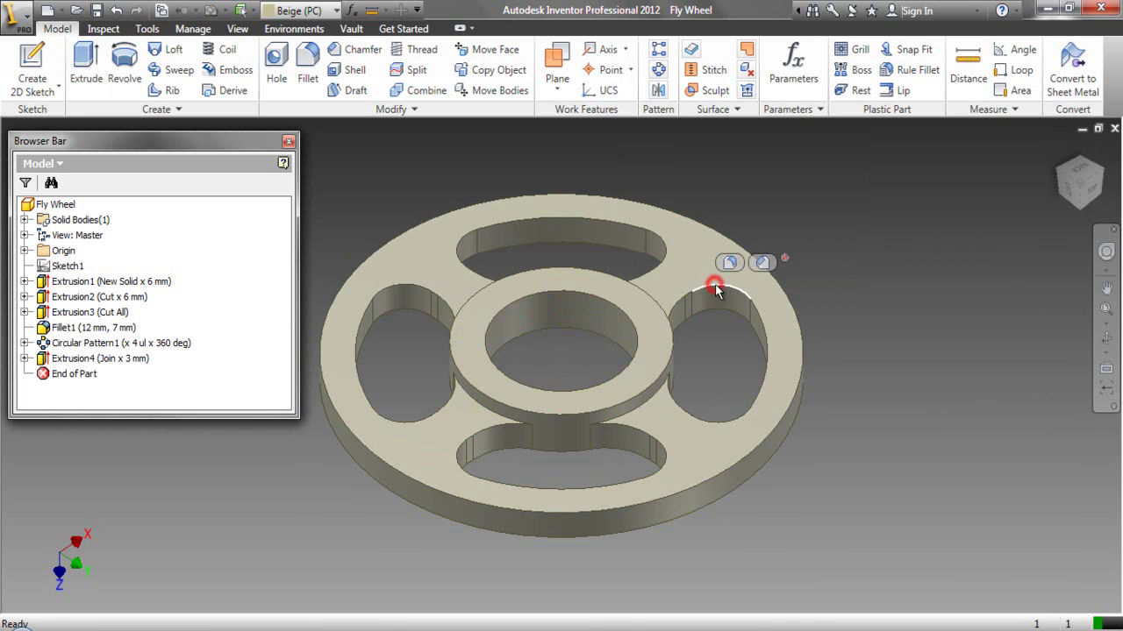
Step: Chamfer one window's edge on the hub-side face using distance and angle, 0.5 mm at 45 degrees
{"action": "left_click", "coordinate": [762, 263]}
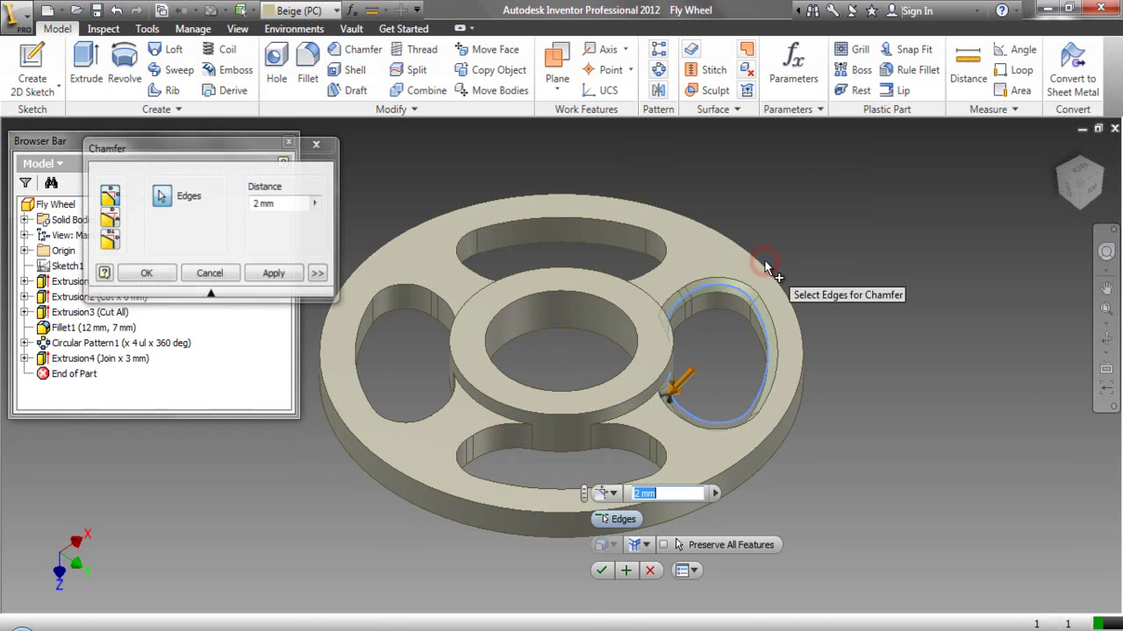
{"action": "left_click", "coordinate": [110, 223]}
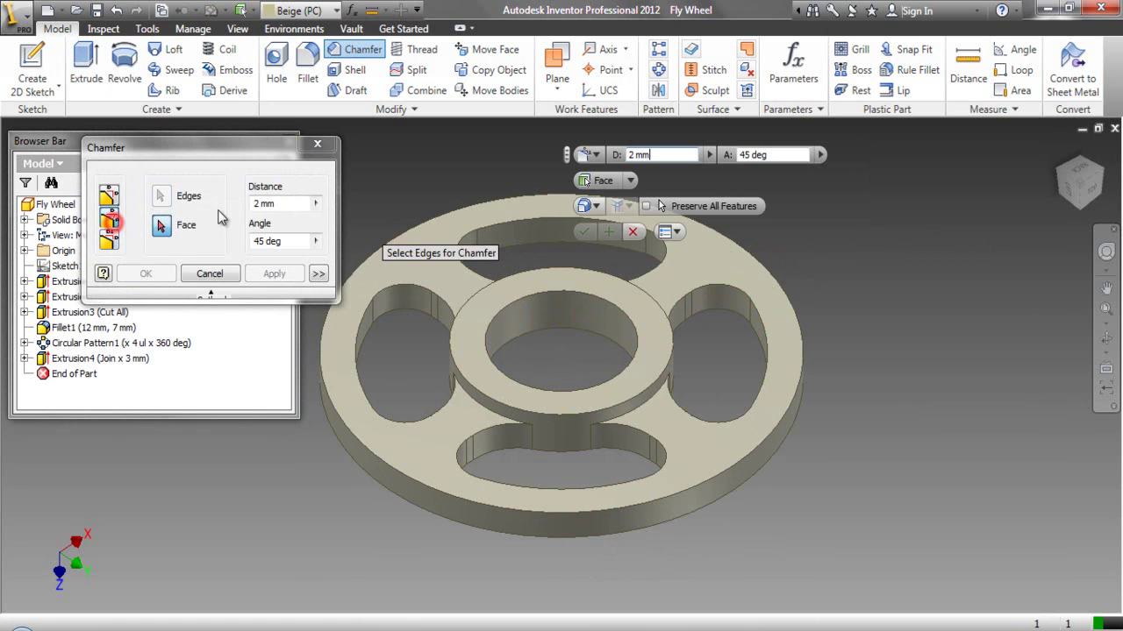
{"action": "double_click", "coordinate": [257, 205]}
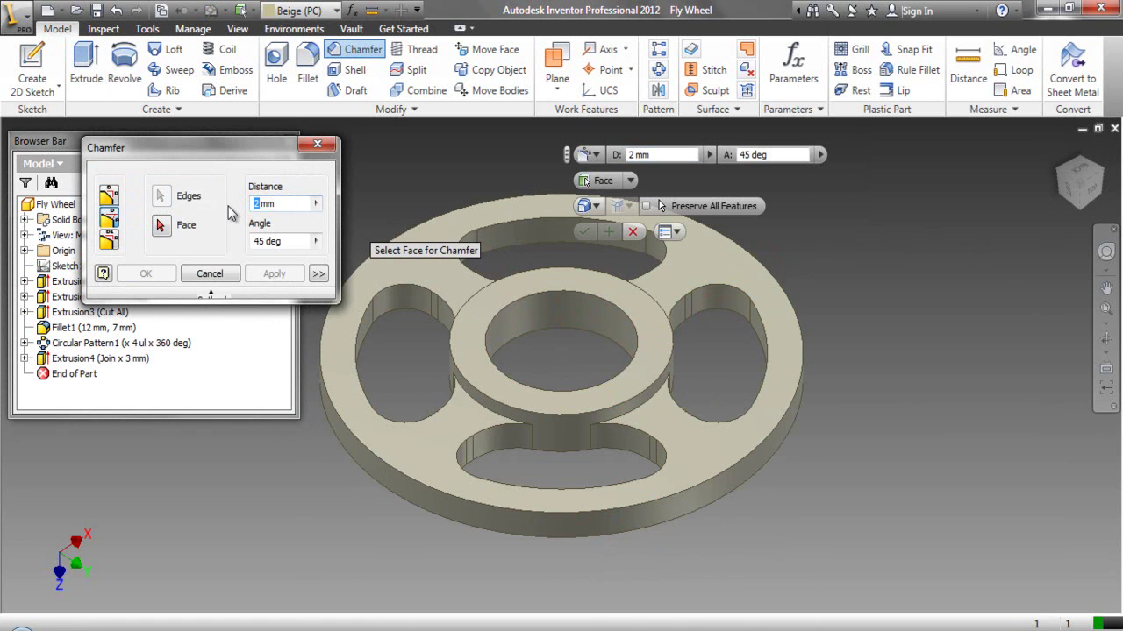
{"action": "scroll", "coordinate": [667, 267], "scroll_direction": "up", "scroll_amount": 4}
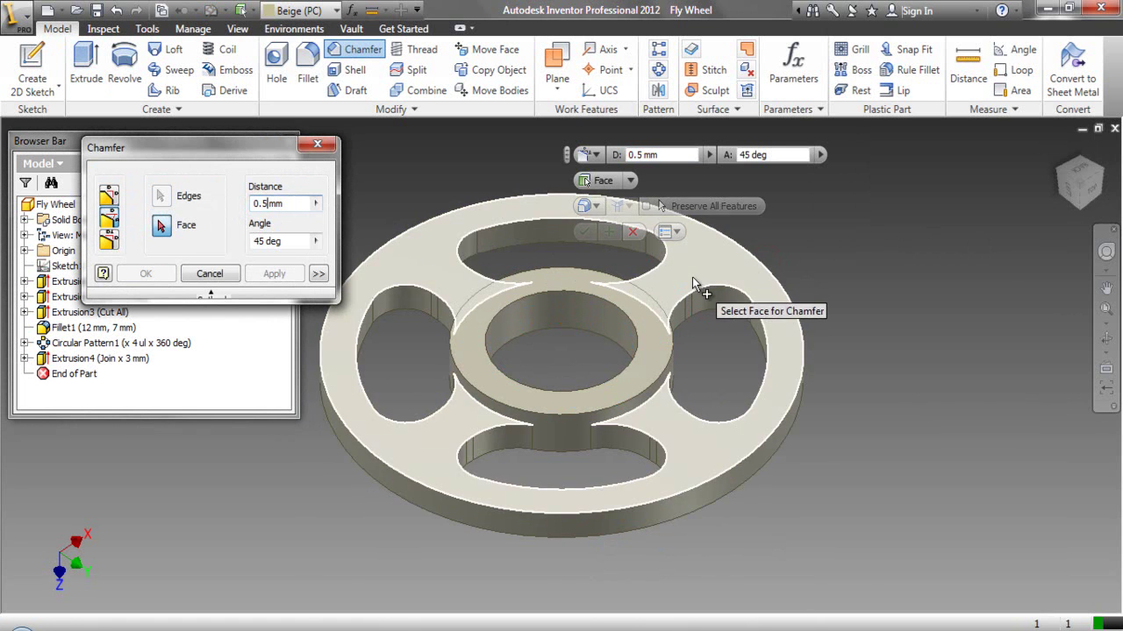
{"action": "left_click", "coordinate": [699, 272]}
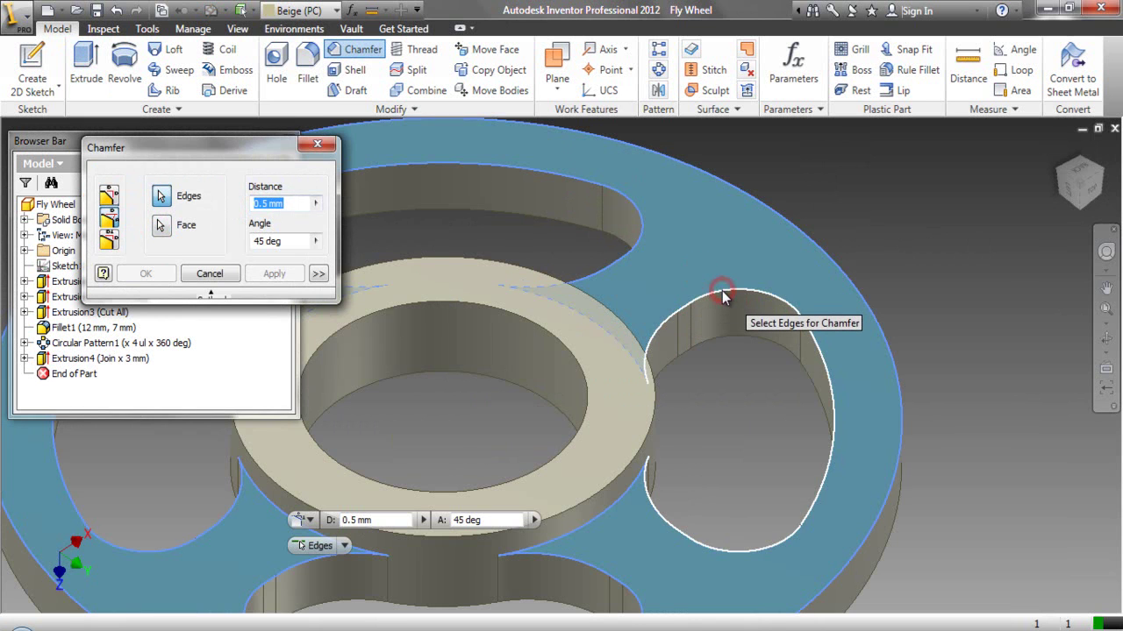
{"action": "left_click", "coordinate": [722, 290]}
{"action": "scroll", "coordinate": [723, 301], "scroll_direction": "down", "scroll_amount": 3}
{"action": "left_click", "coordinate": [273, 274]}
Step: Chamfer the neighbouring front window's edge on the hub-side face by 0.5 mm at 45 degrees
{"action": "scroll", "coordinate": [657, 526], "scroll_direction": "up", "scroll_amount": 4}
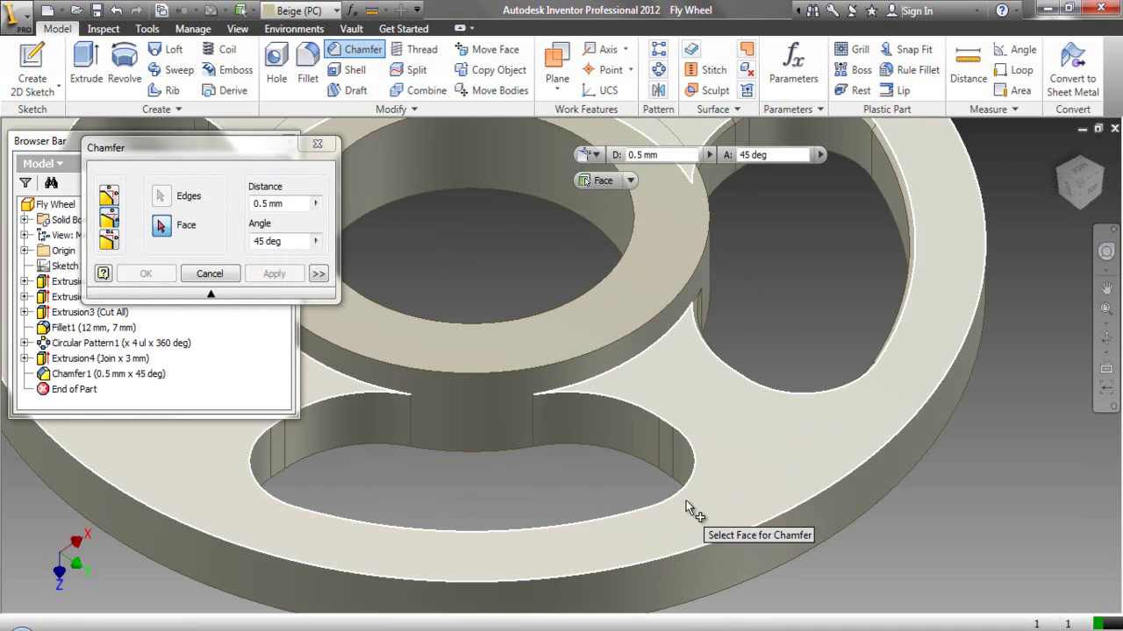
{"action": "left_click", "coordinate": [677, 510]}
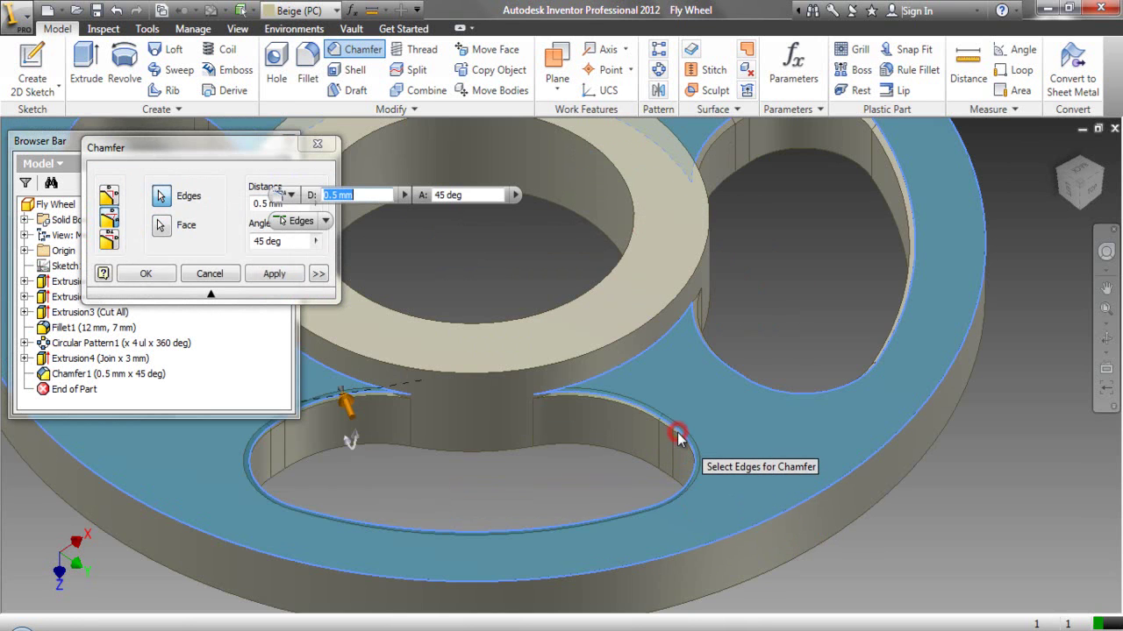
{"action": "left_click", "coordinate": [266, 278]}
Step: Chamfer the left-hand window's edge on the hub-side face by 0.5 mm at 45 degrees
{"action": "scroll", "coordinate": [689, 518], "scroll_direction": "down", "scroll_amount": 5}
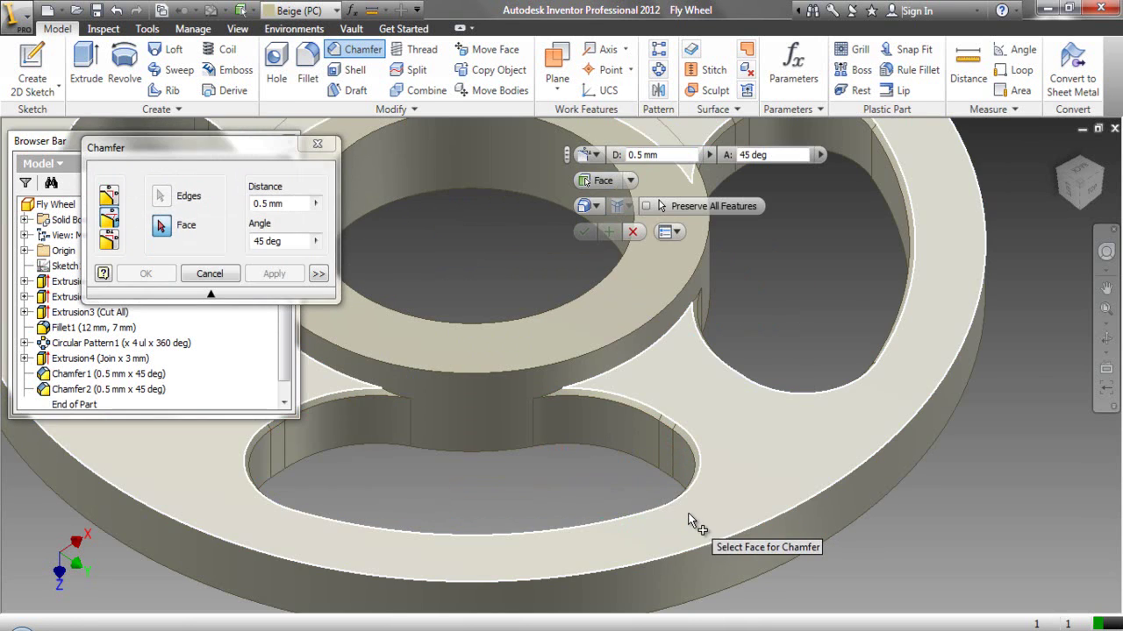
{"action": "scroll", "coordinate": [383, 439], "scroll_direction": "up", "scroll_amount": 5}
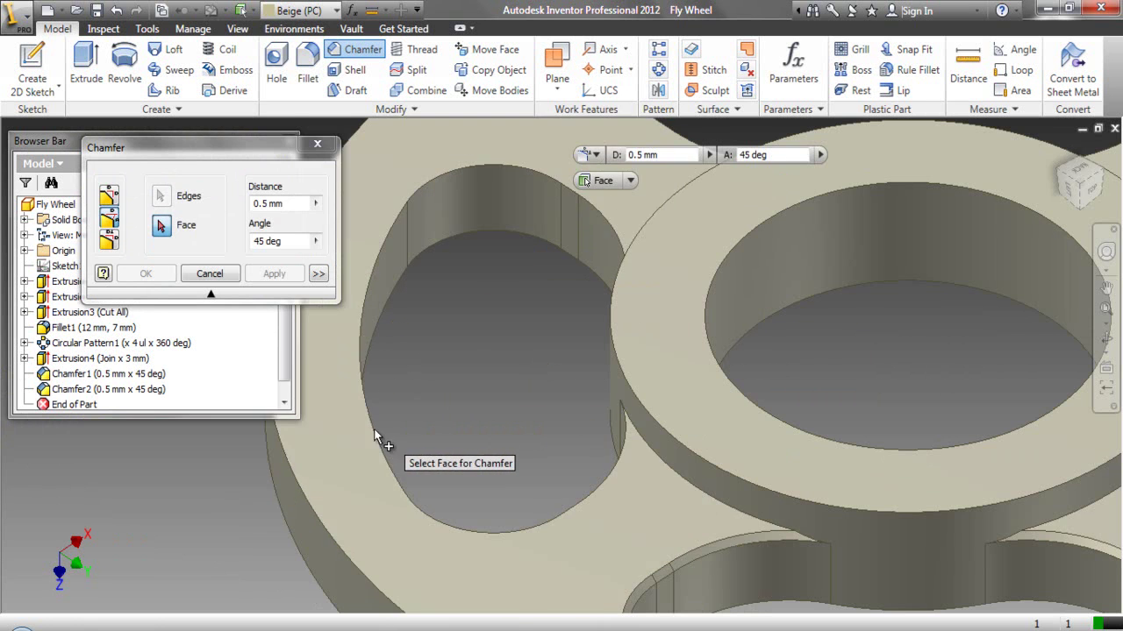
{"action": "left_click", "coordinate": [353, 435]}
{"action": "left_click", "coordinate": [384, 455]}
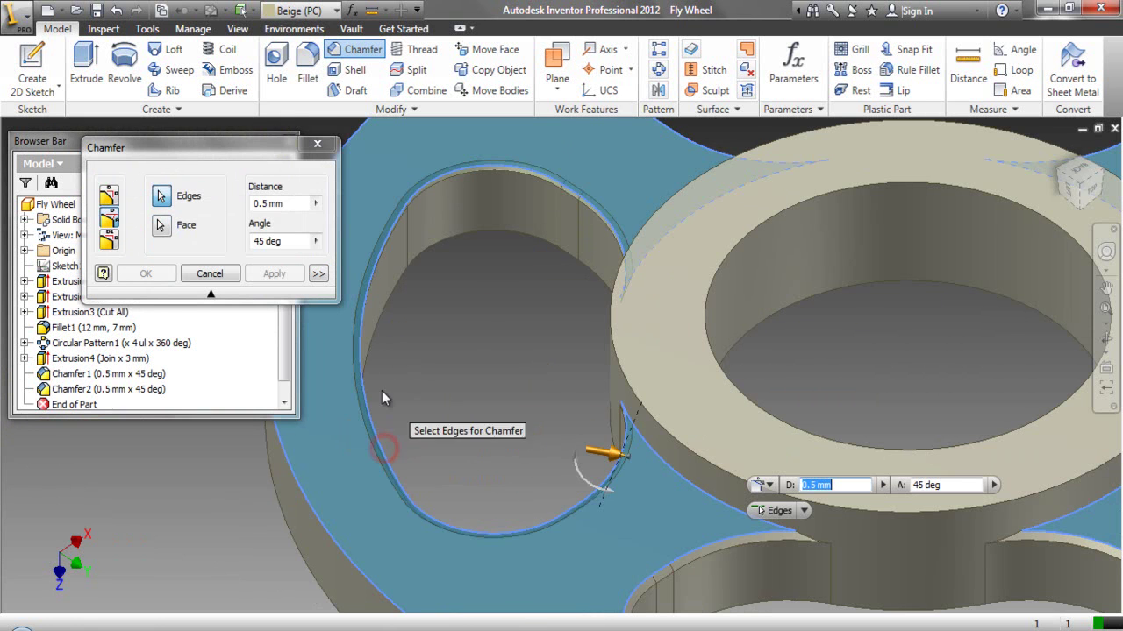
{"action": "left_click", "coordinate": [275, 275]}
Step: Chamfer the rear window's edge on the hub-side face by 0.5 mm at 45 degrees
{"action": "scroll", "coordinate": [433, 409], "scroll_direction": "down", "scroll_amount": 5}
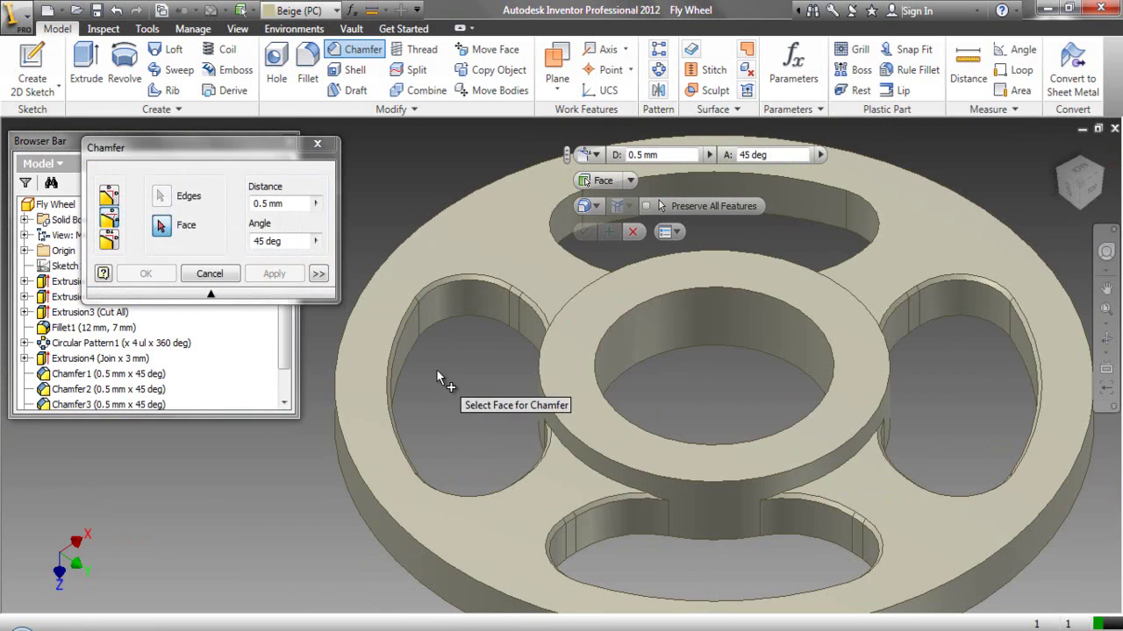
{"action": "scroll", "coordinate": [474, 333], "scroll_direction": "up", "scroll_amount": 5}
{"action": "left_click", "coordinate": [494, 302]}
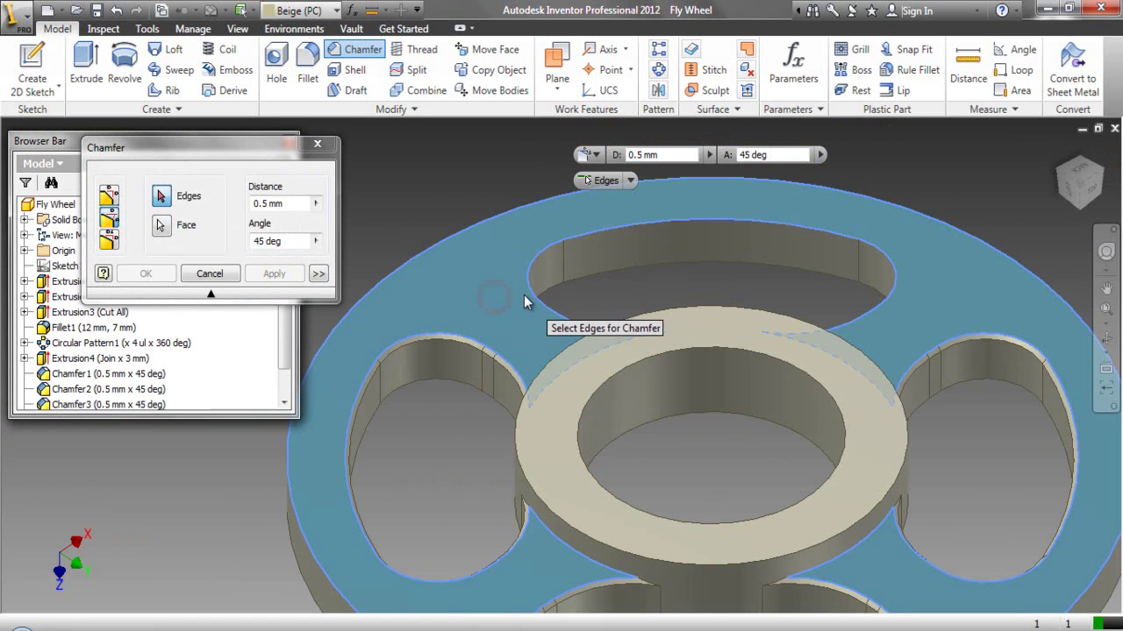
{"action": "left_click", "coordinate": [532, 298]}
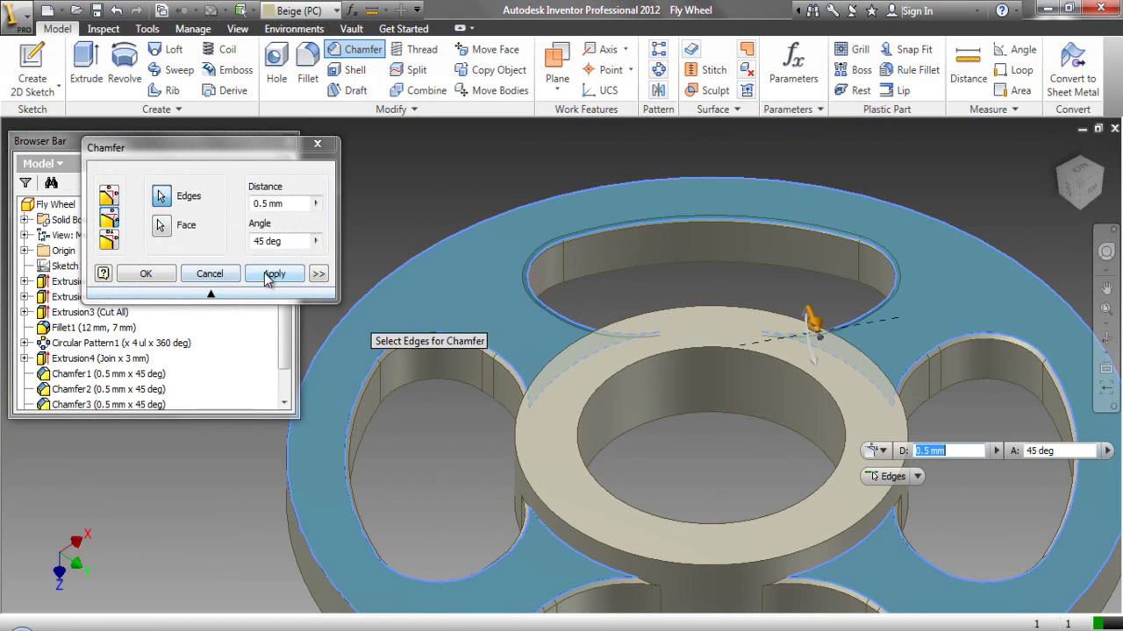
{"action": "left_click", "coordinate": [273, 274]}
Step: Chamfer the disc's outer rim edge on the hub-side face by 0.5 mm at 45 degrees
{"action": "scroll", "coordinate": [611, 267], "scroll_direction": "down", "scroll_amount": 5}
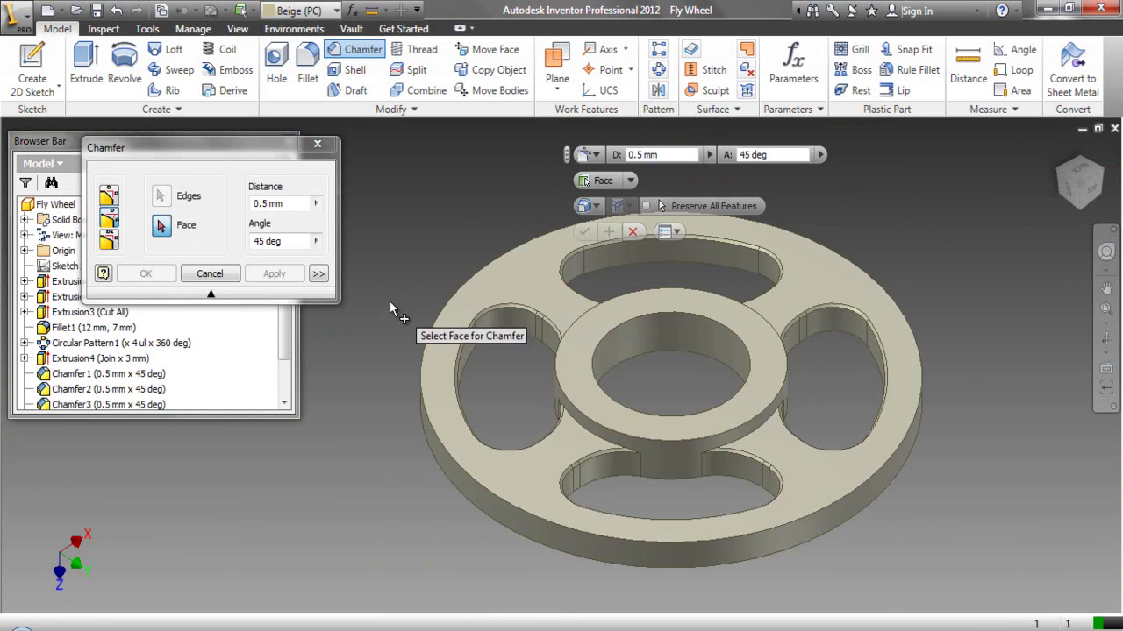
{"action": "left_click", "coordinate": [472, 476]}
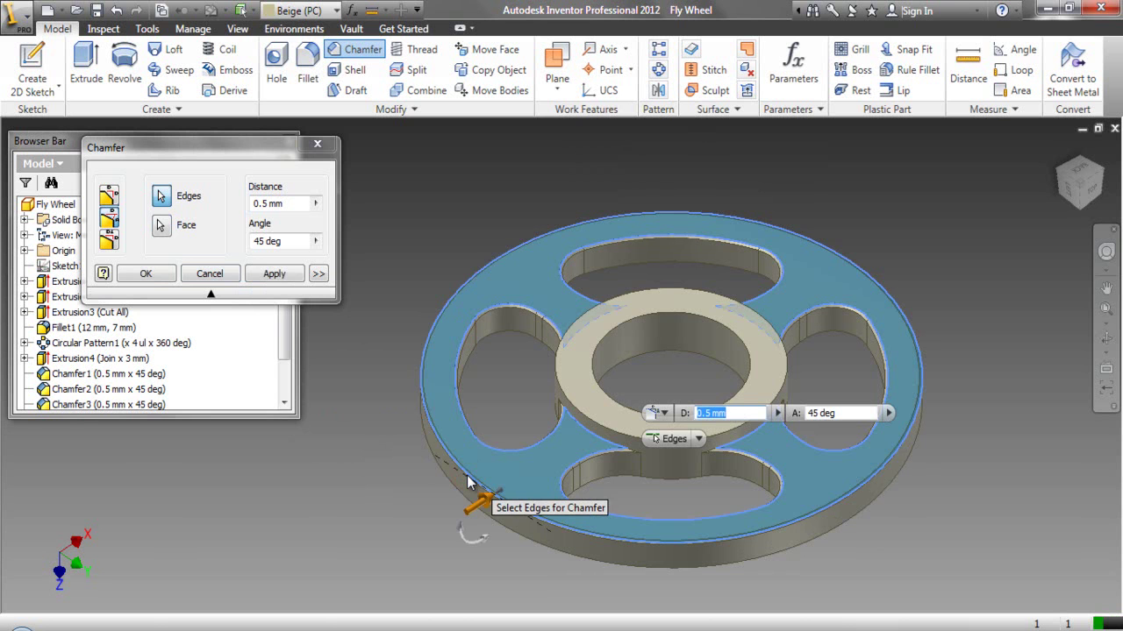
{"action": "left_click", "coordinate": [273, 274]}
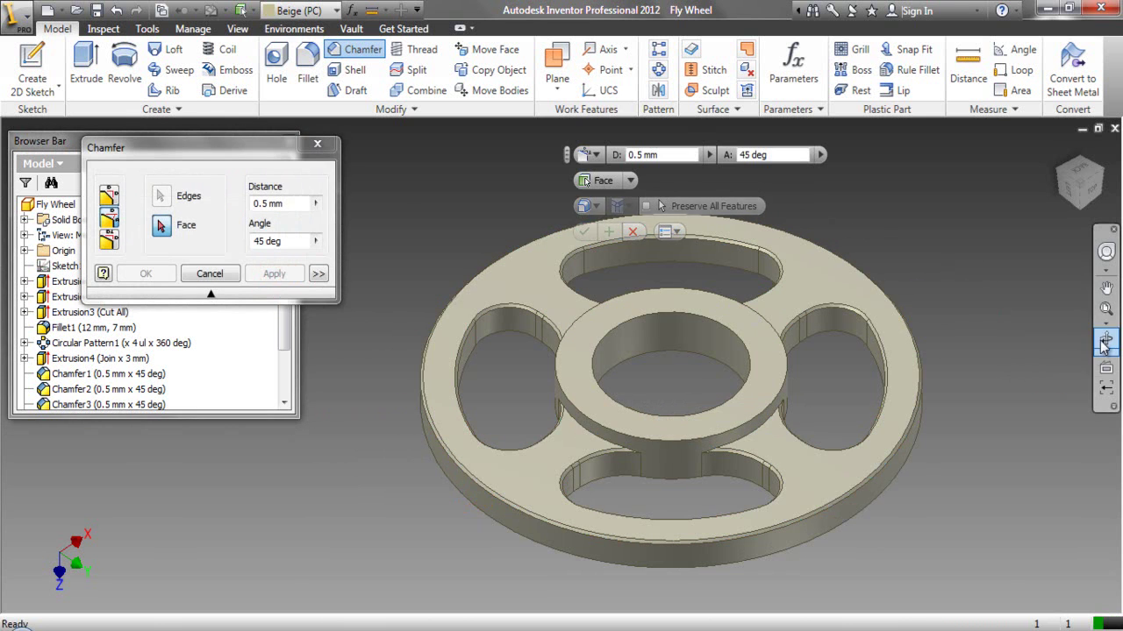
Step: On the flat face opposite the hub, chamfer the rear window's edge by 0.5 mm at 45 degrees
{"action": "left_click", "coordinate": [1104, 342]}
{"action": "left_click_drag", "start_coordinate": [546, 186], "coordinate": [1011, 221]}
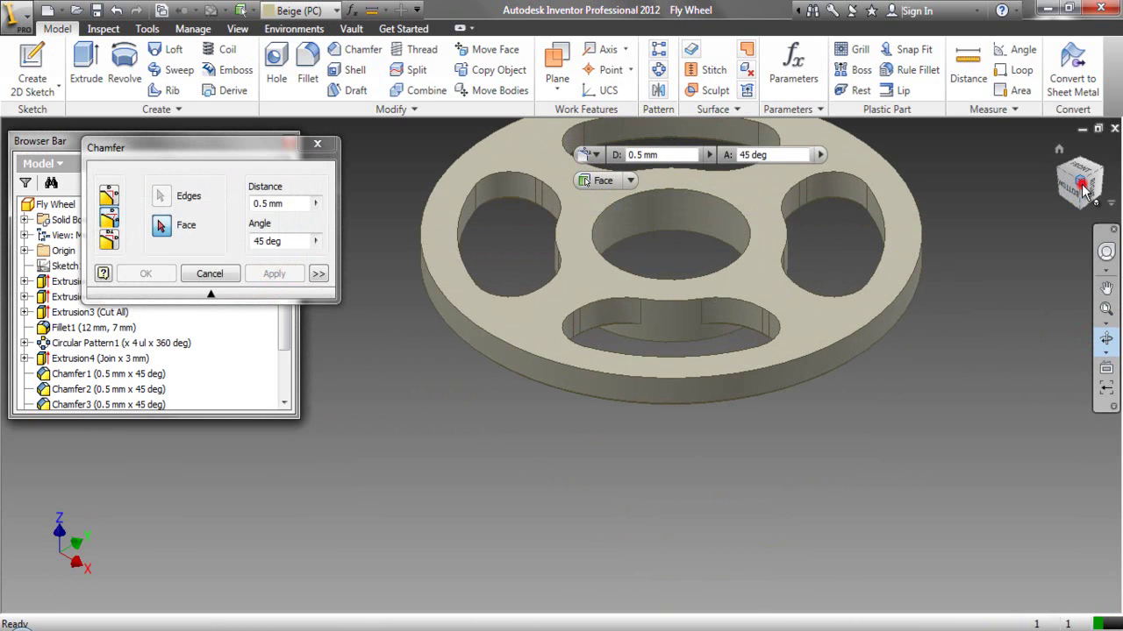
{"action": "left_click", "coordinate": [1086, 191]}
{"action": "right_click", "coordinate": [538, 316]}
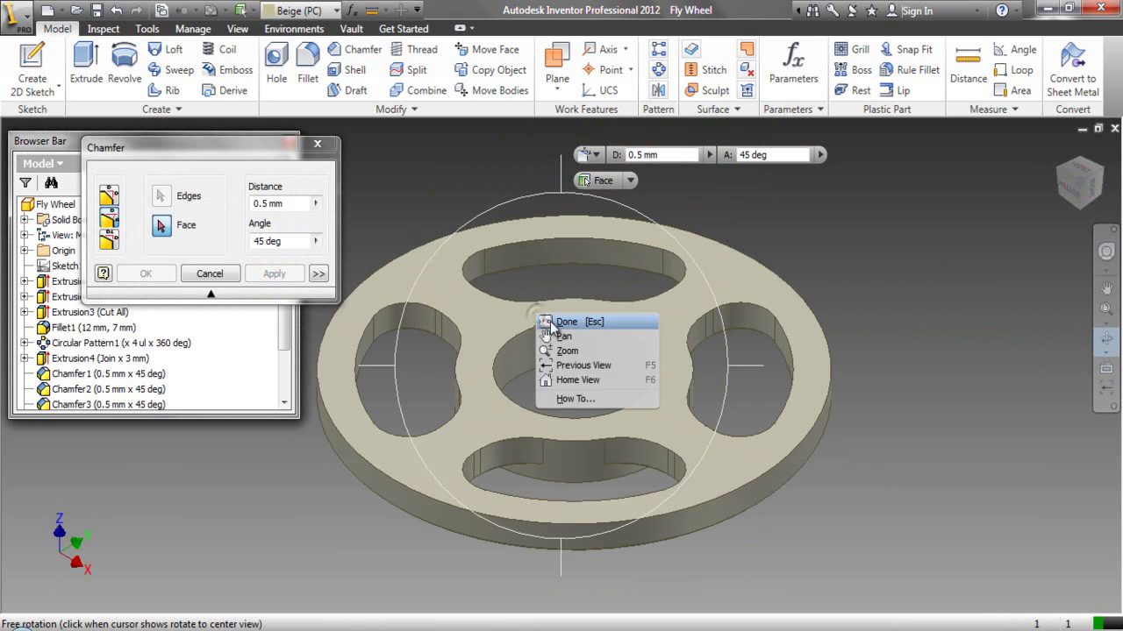
{"action": "left_click", "coordinate": [526, 321]}
{"action": "left_click", "coordinate": [516, 312]}
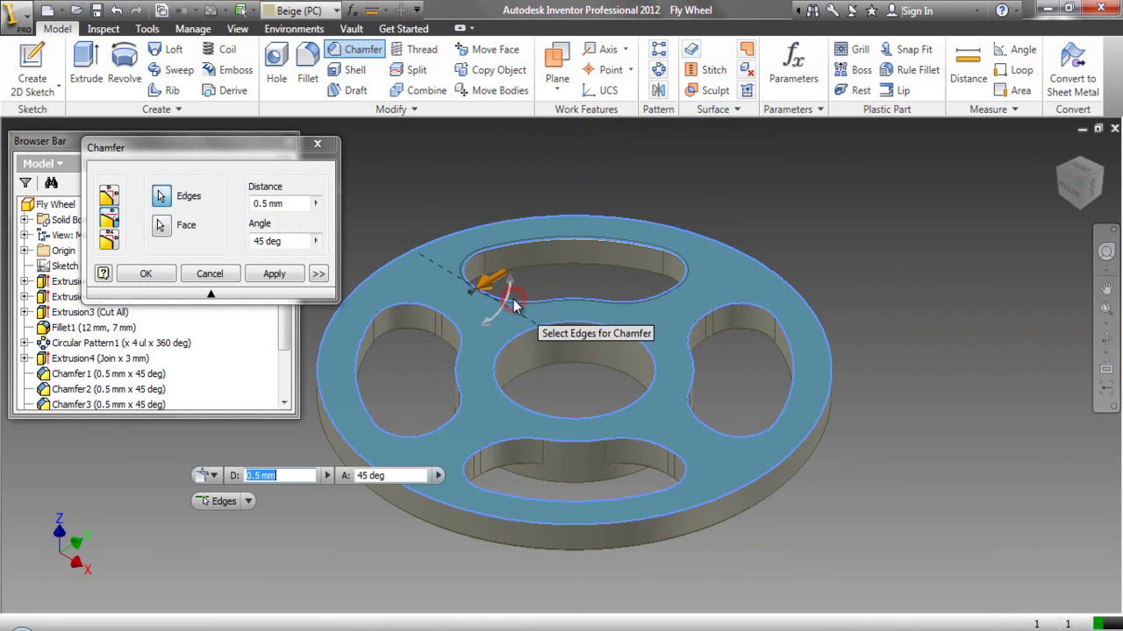
{"action": "left_click", "coordinate": [274, 274]}
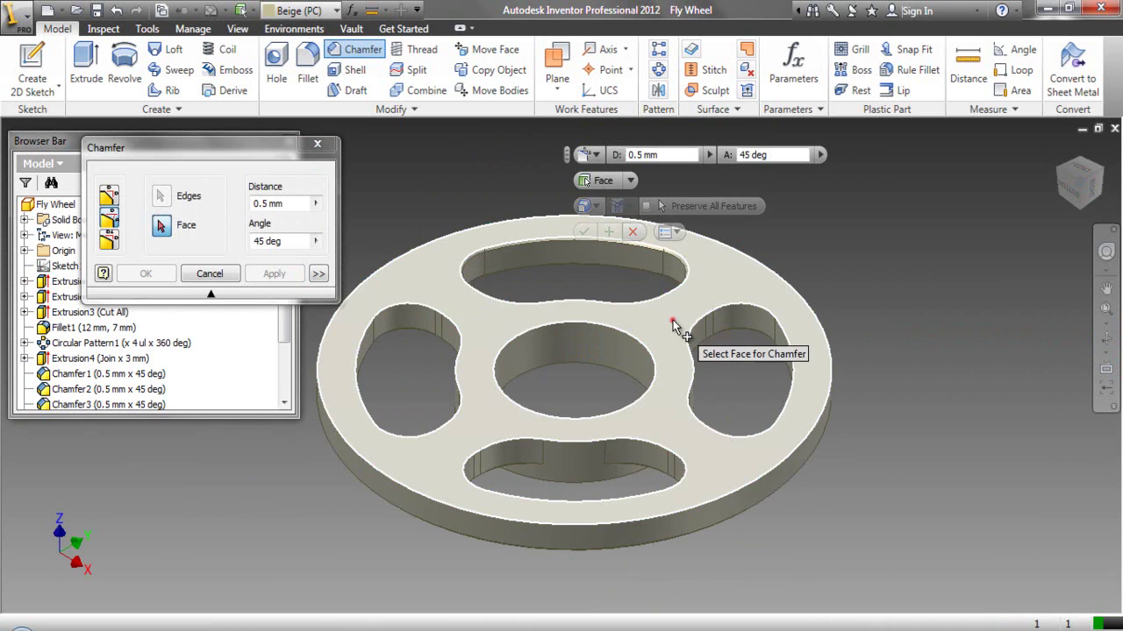
Step: Chamfer the right-hand and front windows' edges on the flat face, each by 0.5 mm at 45 degrees
{"action": "left_click", "coordinate": [671, 321]}
{"action": "left_click", "coordinate": [693, 331]}
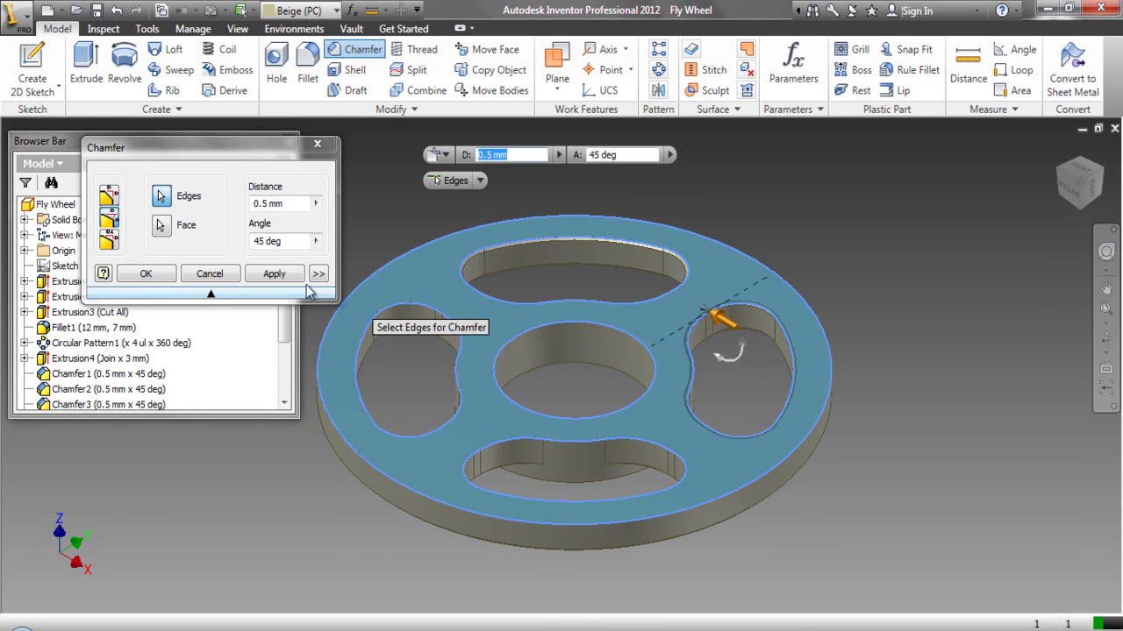
{"action": "left_click", "coordinate": [274, 274]}
{"action": "left_click", "coordinate": [633, 313]}
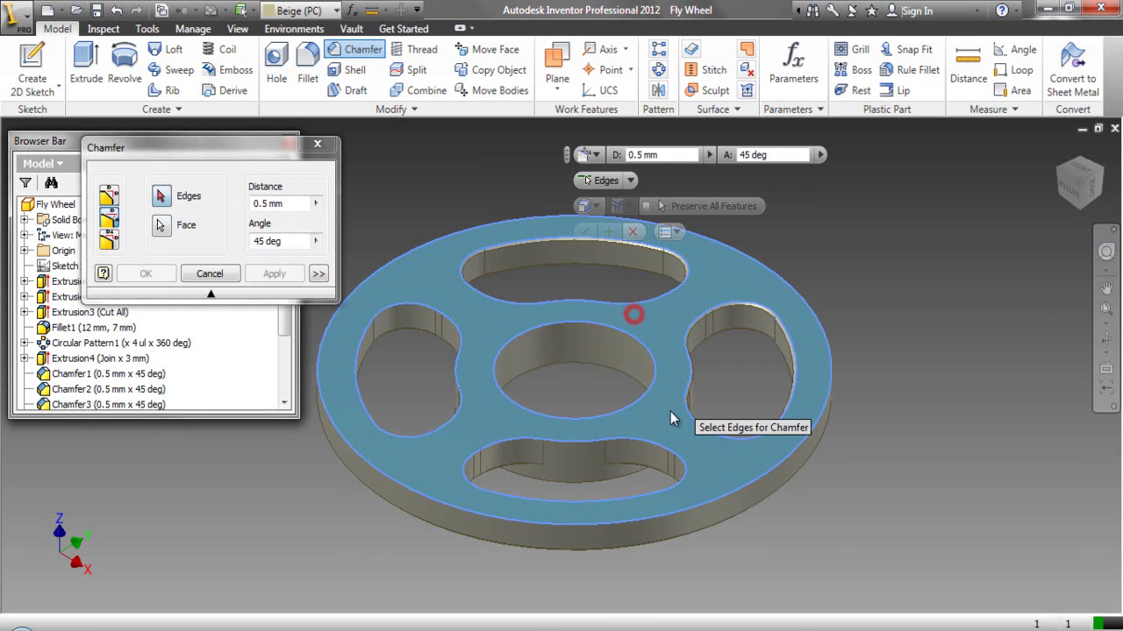
{"action": "left_click", "coordinate": [662, 456]}
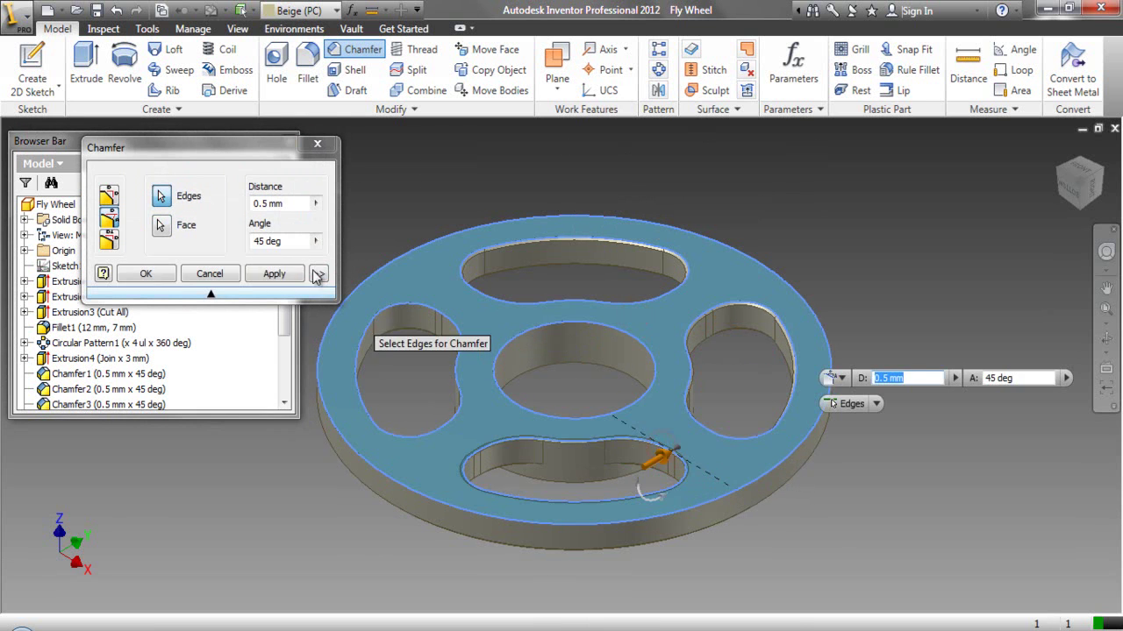
{"action": "left_click", "coordinate": [273, 273]}
Step: Chamfer the remaining left-hand window's edge on the flat face by 0.5 mm at 45 degrees and leave the Chamfer command
{"action": "left_click", "coordinate": [461, 469]}
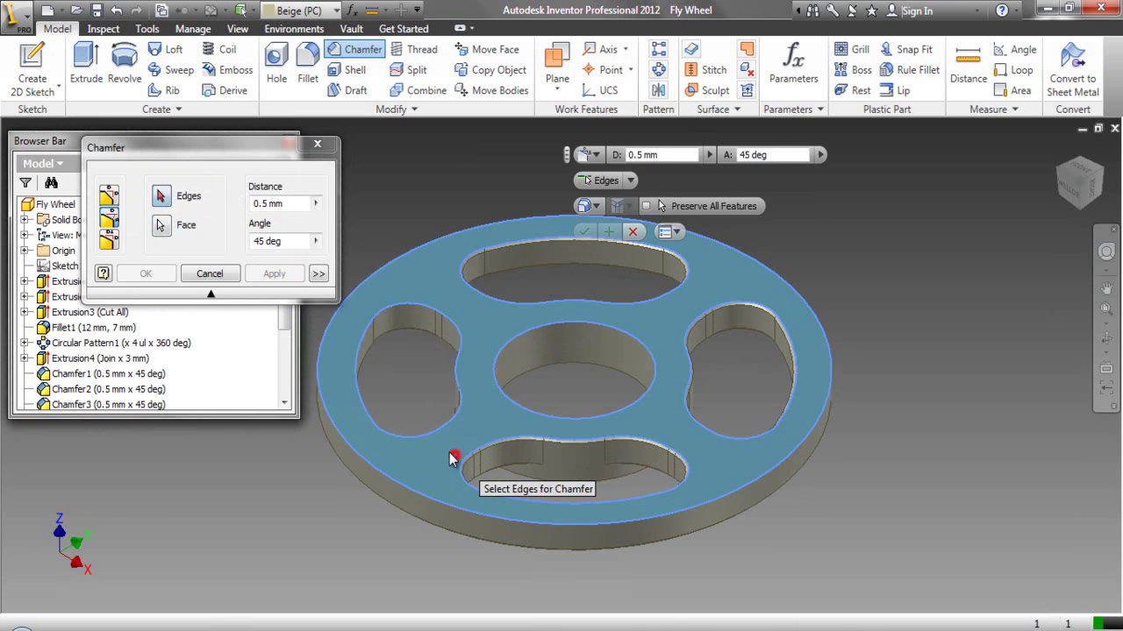
{"action": "left_click", "coordinate": [377, 317]}
{"action": "left_click", "coordinate": [274, 273]}
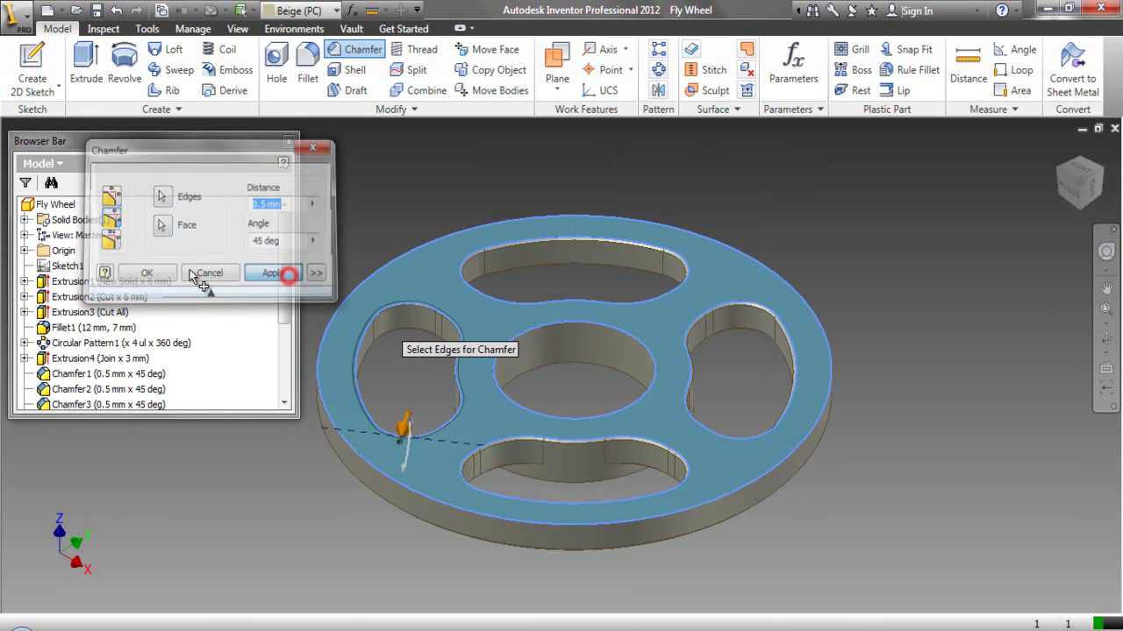
{"action": "left_click", "coordinate": [207, 275]}
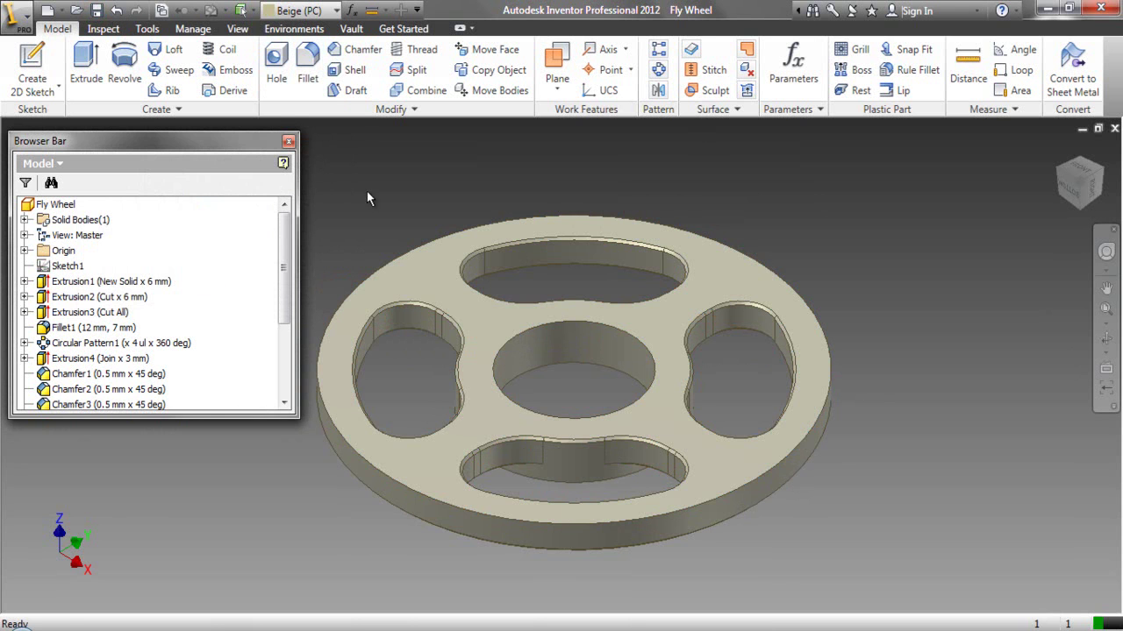
Step: Chamfer the disc's outer rim and the bore edge on the flat face, each by 0.5 mm at 45 degrees
{"action": "left_click", "coordinate": [338, 54]}
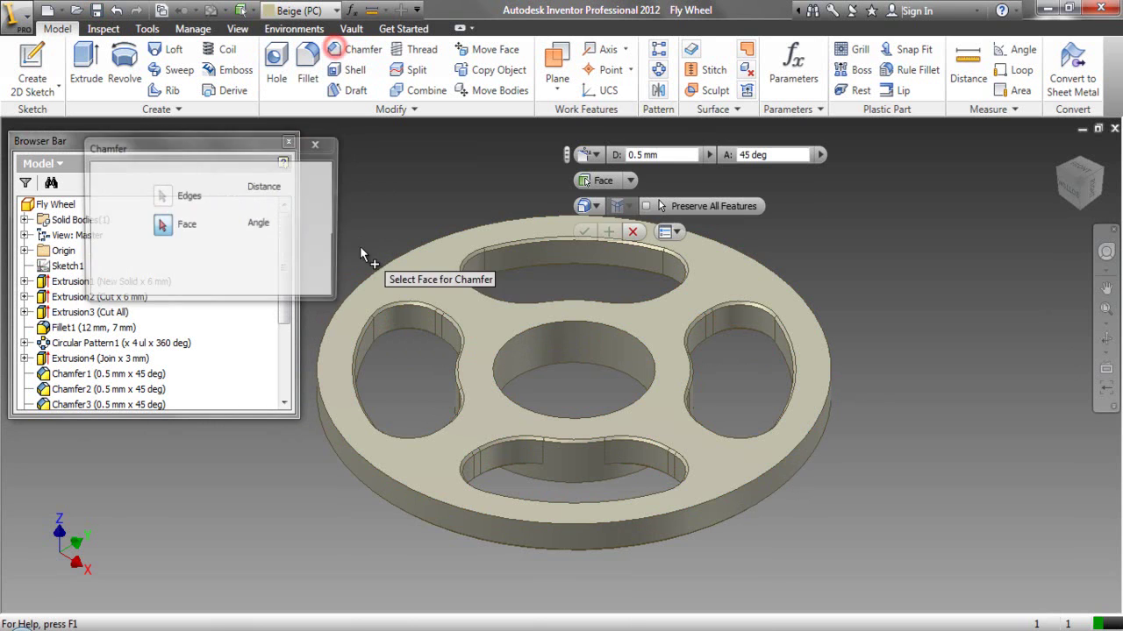
{"action": "left_click", "coordinate": [337, 367]}
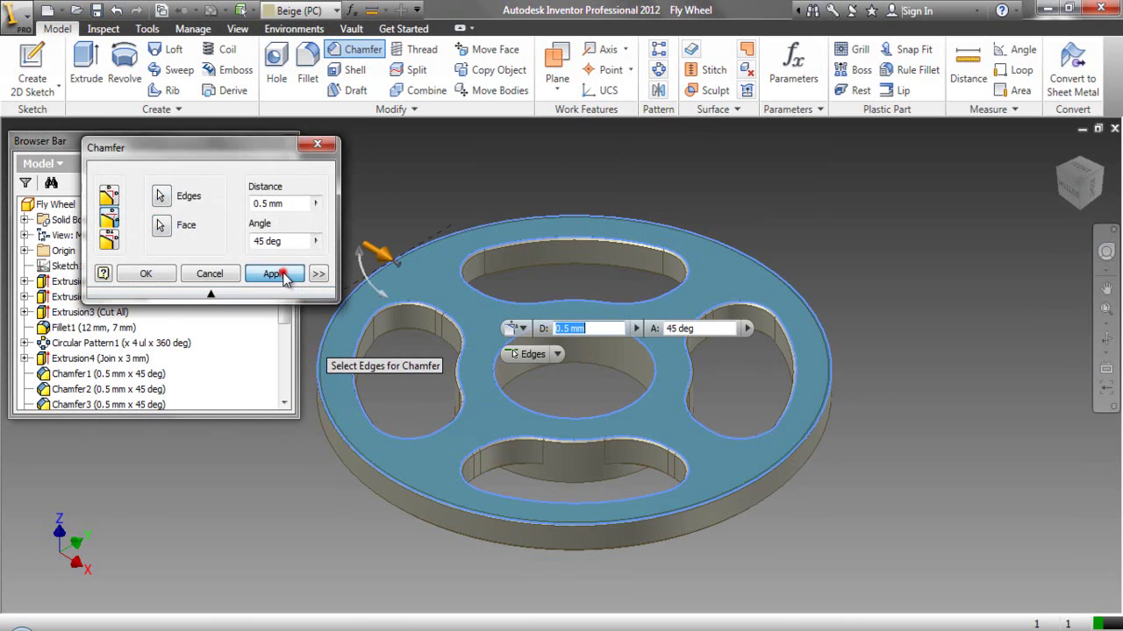
{"action": "left_click", "coordinate": [280, 274]}
{"action": "left_click", "coordinate": [517, 342]}
{"action": "left_click", "coordinate": [146, 274]}
{"action": "left_click_drag", "start_coordinate": [283, 290], "coordinate": [267, 392]}
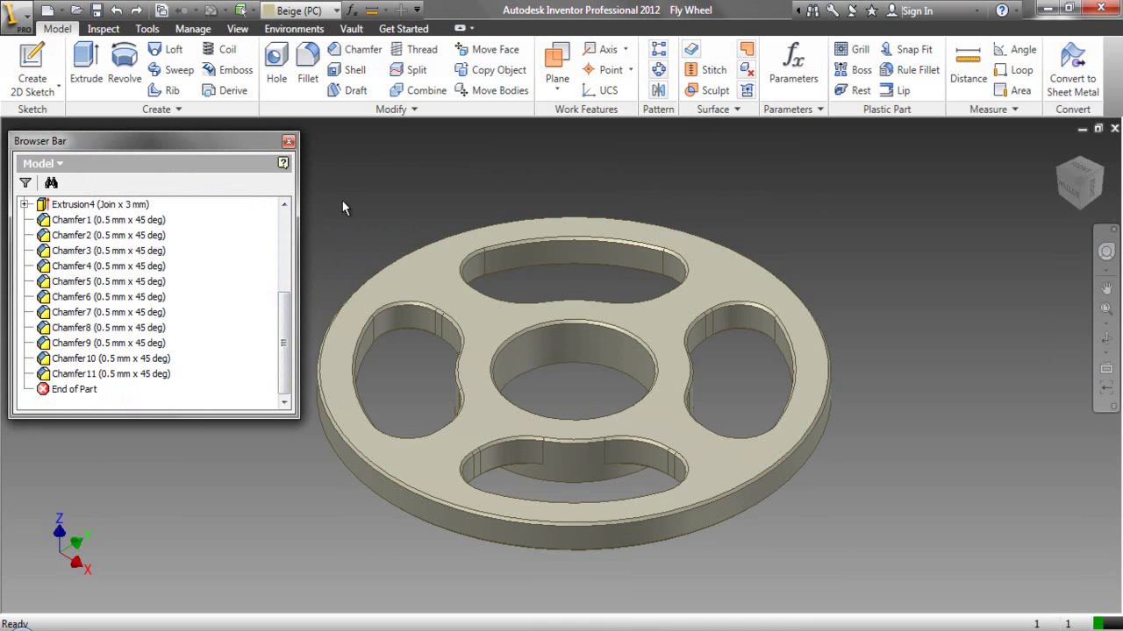
Step: Create a work plane across the wheel from one window's outer-arc midpoint to the opposite window's inner arc, with auto-resize on
{"action": "left_click", "coordinate": [551, 58]}
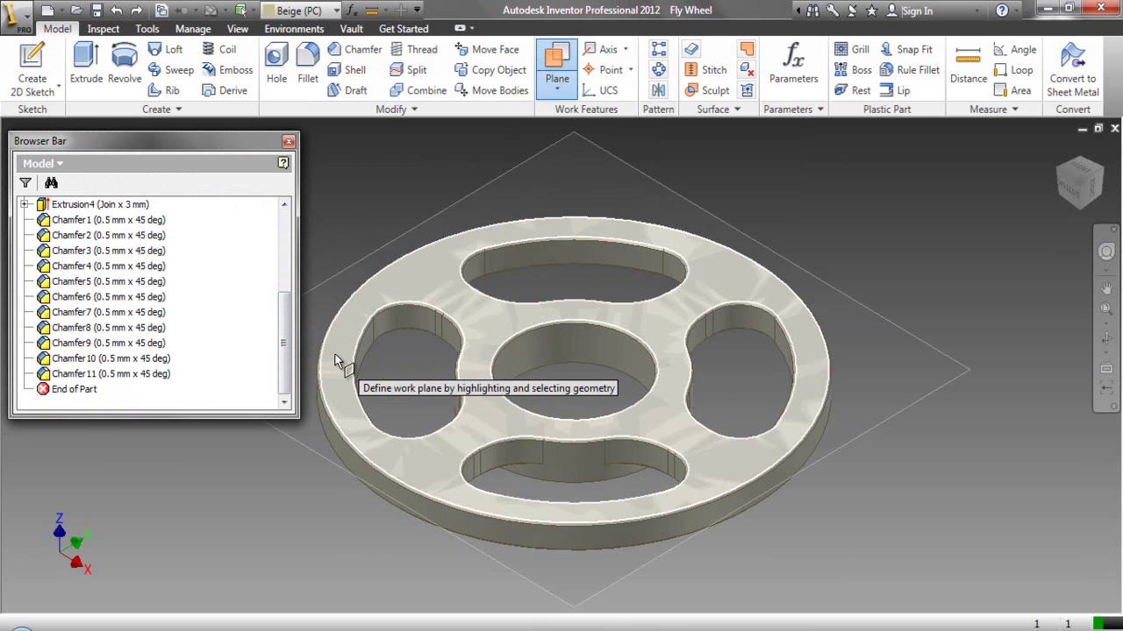
{"action": "scroll", "coordinate": [355, 369], "scroll_direction": "up", "scroll_amount": 3}
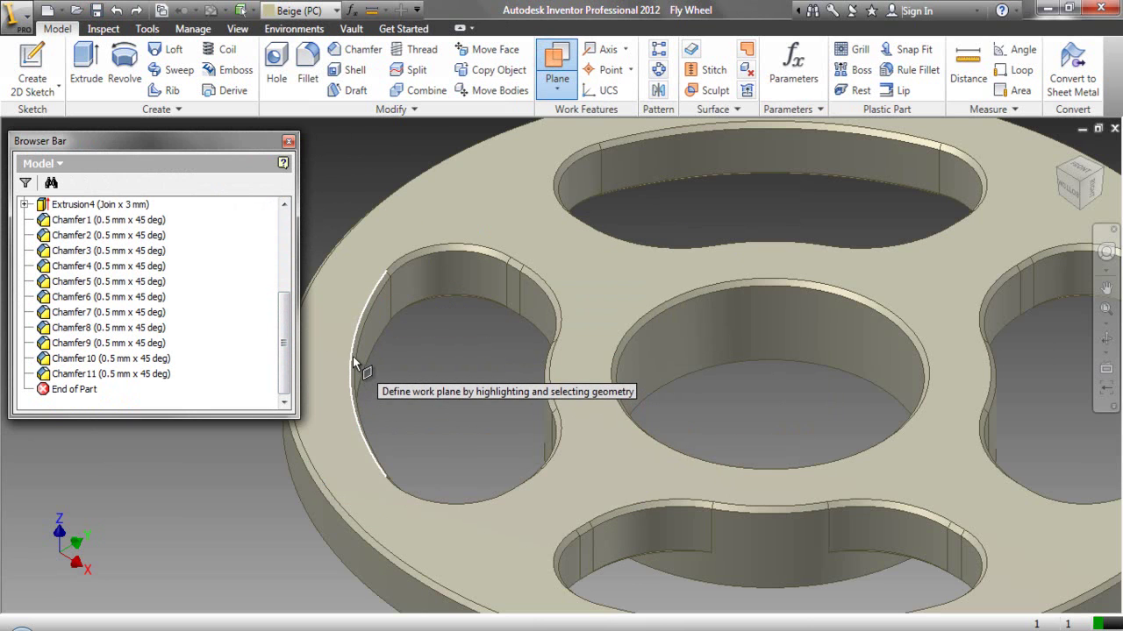
{"action": "scroll", "coordinate": [349, 376], "scroll_direction": "down", "scroll_amount": 3}
{"action": "left_click", "coordinate": [351, 375]}
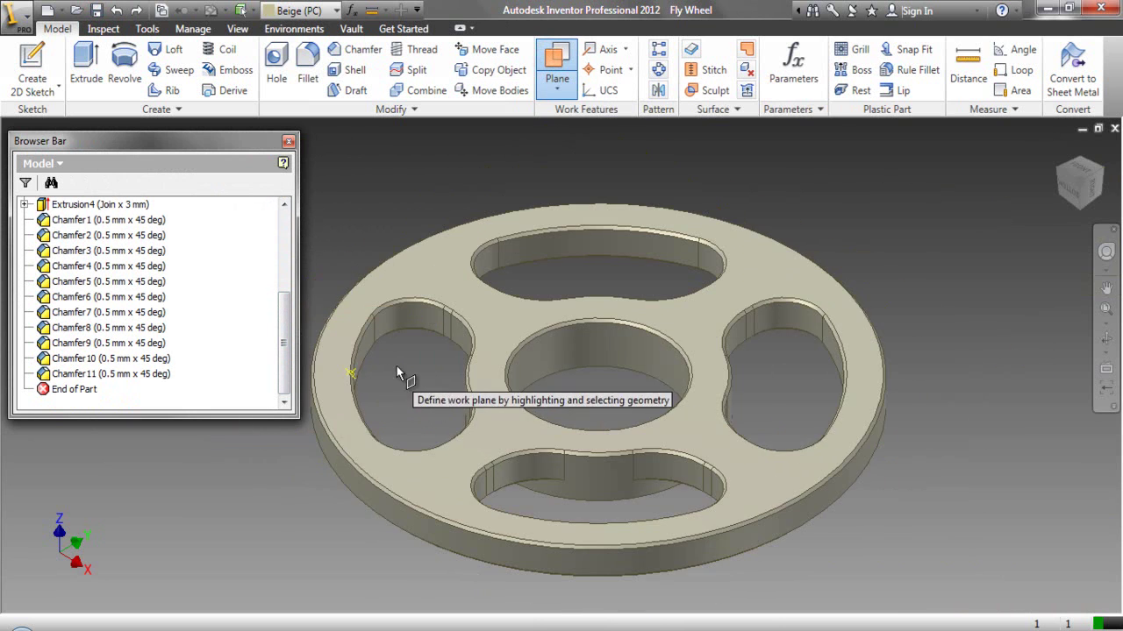
{"action": "left_click", "coordinate": [732, 377]}
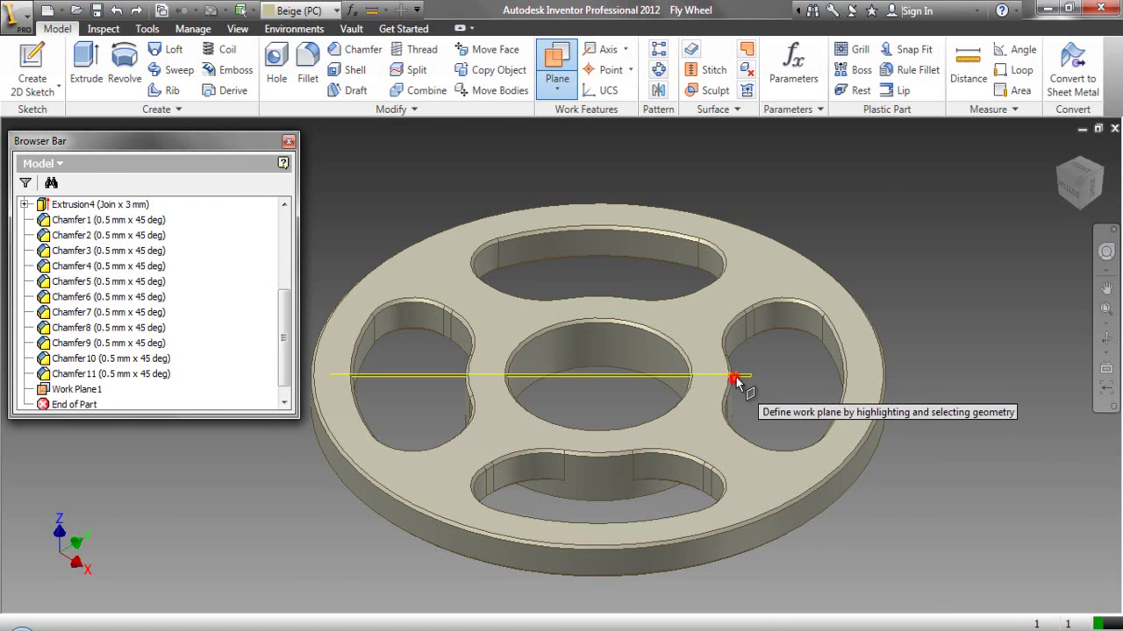
{"action": "right_click", "coordinate": [792, 368]}
{"action": "left_click", "coordinate": [811, 410]}
{"action": "right_click", "coordinate": [748, 377]}
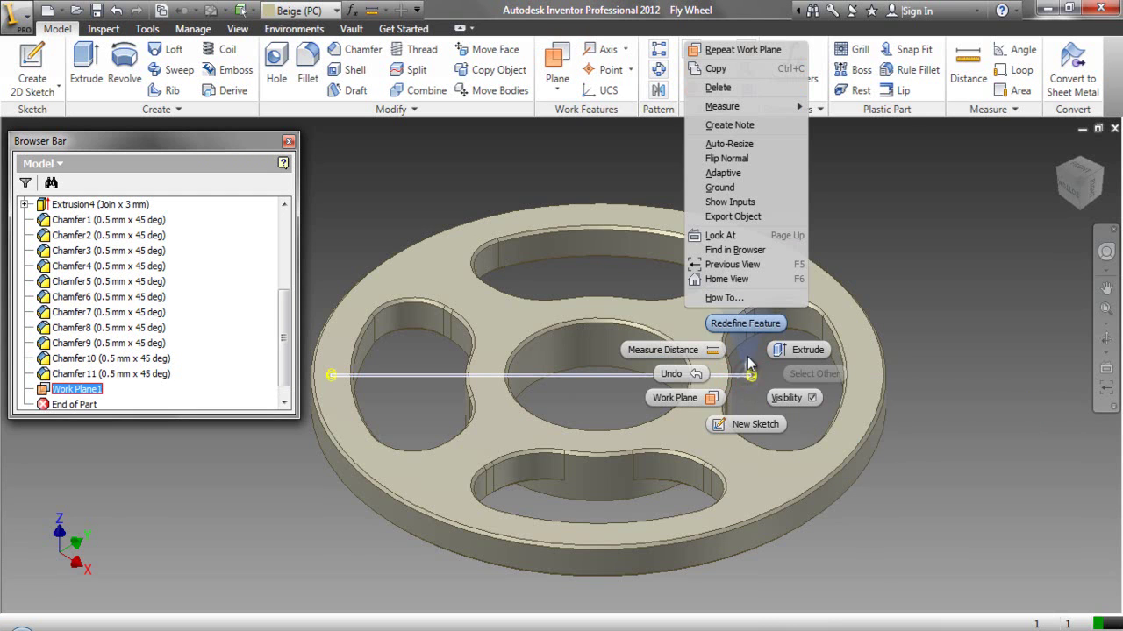
{"action": "left_click", "coordinate": [724, 160]}
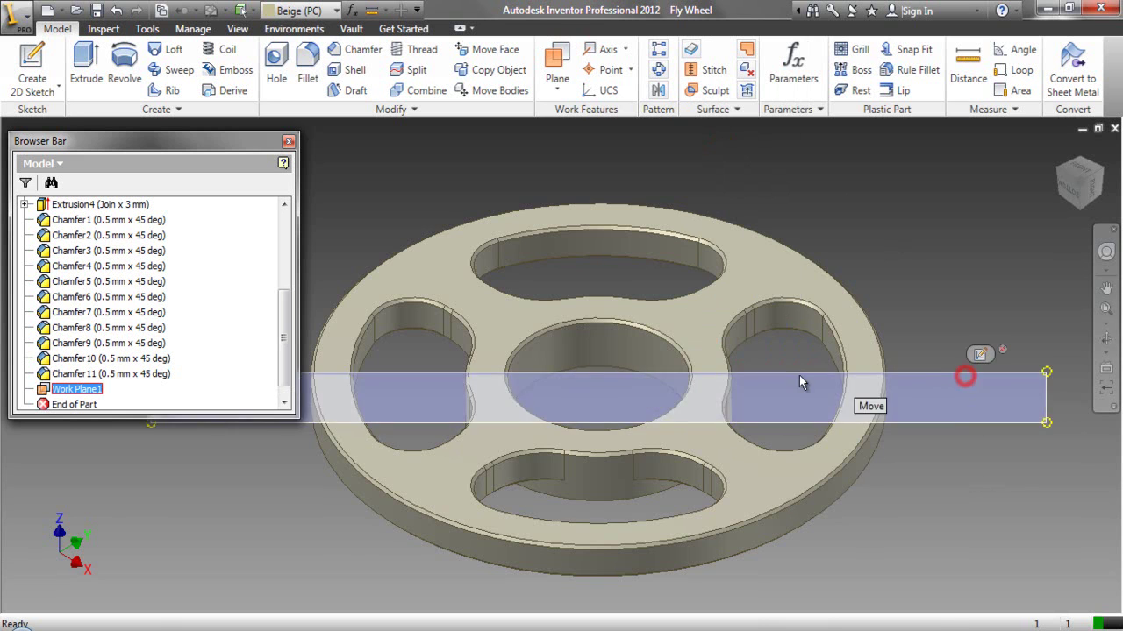
Step: Start a sketch on the new work plane, view it face-on and slice the graphics at the sketch plane
{"action": "left_click", "coordinate": [969, 373]}
{"action": "left_click", "coordinate": [981, 355]}
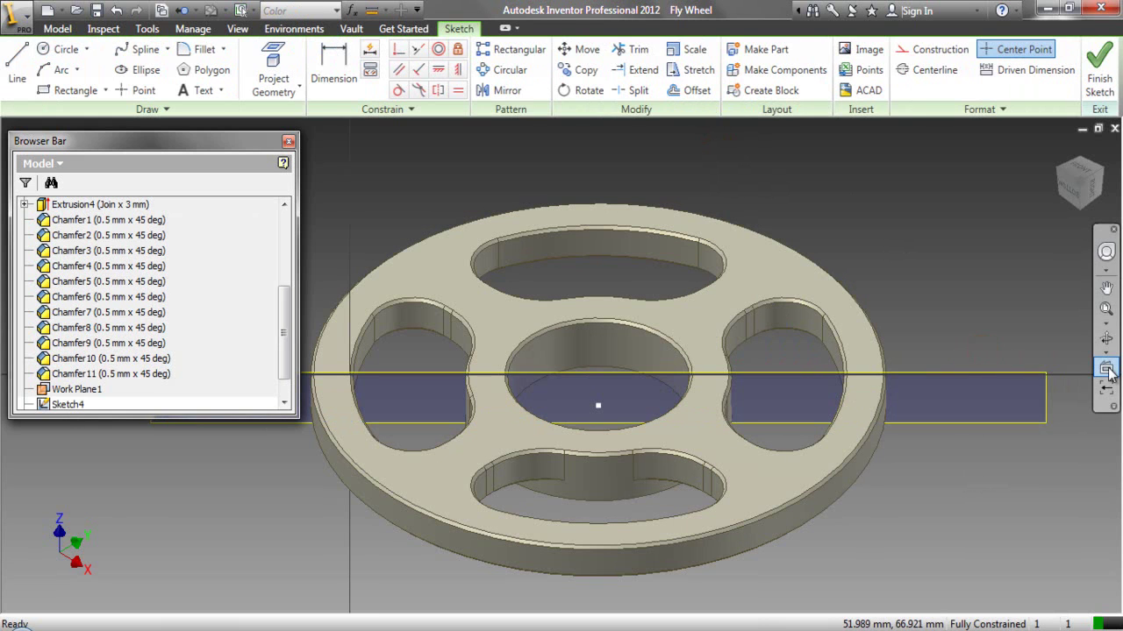
{"action": "left_click", "coordinate": [1061, 405]}
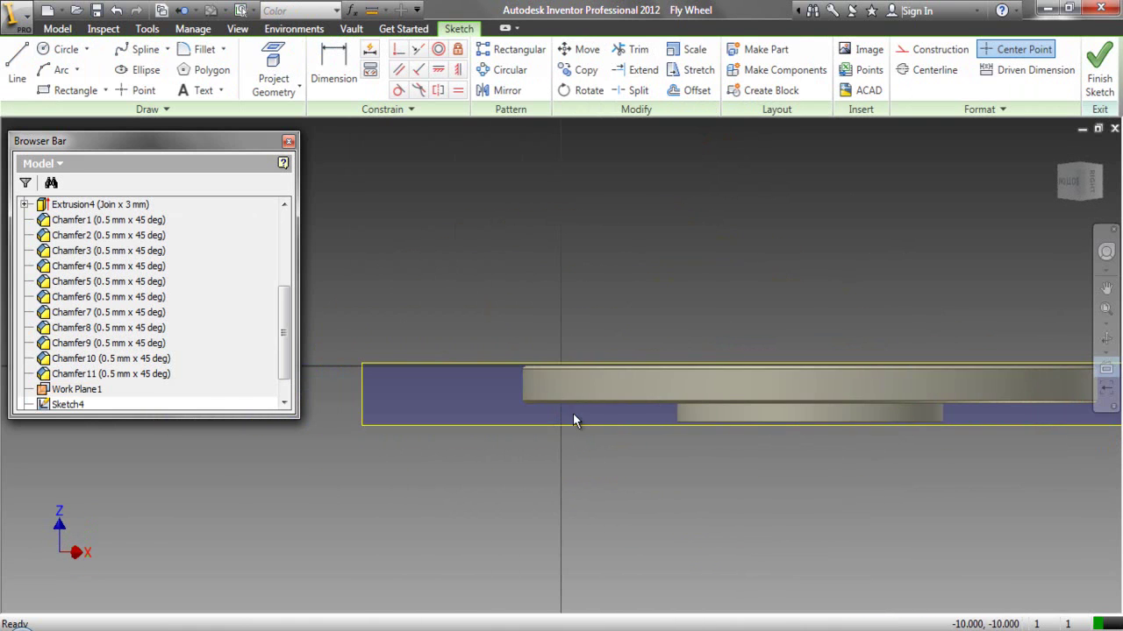
{"action": "right_click", "coordinate": [602, 286]}
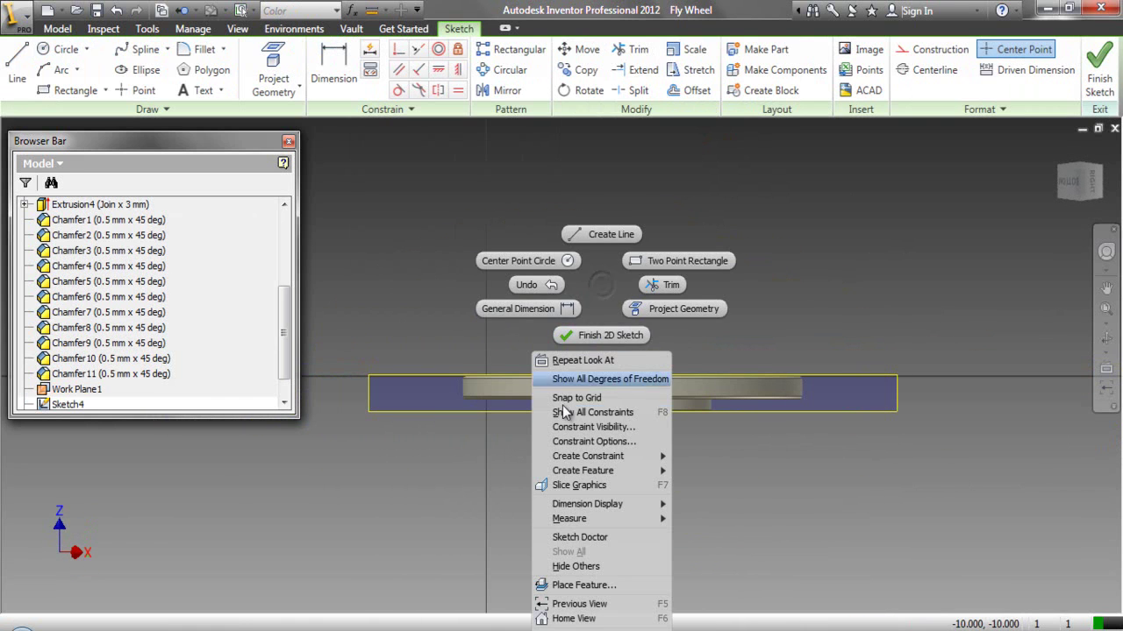
{"action": "left_click", "coordinate": [577, 488]}
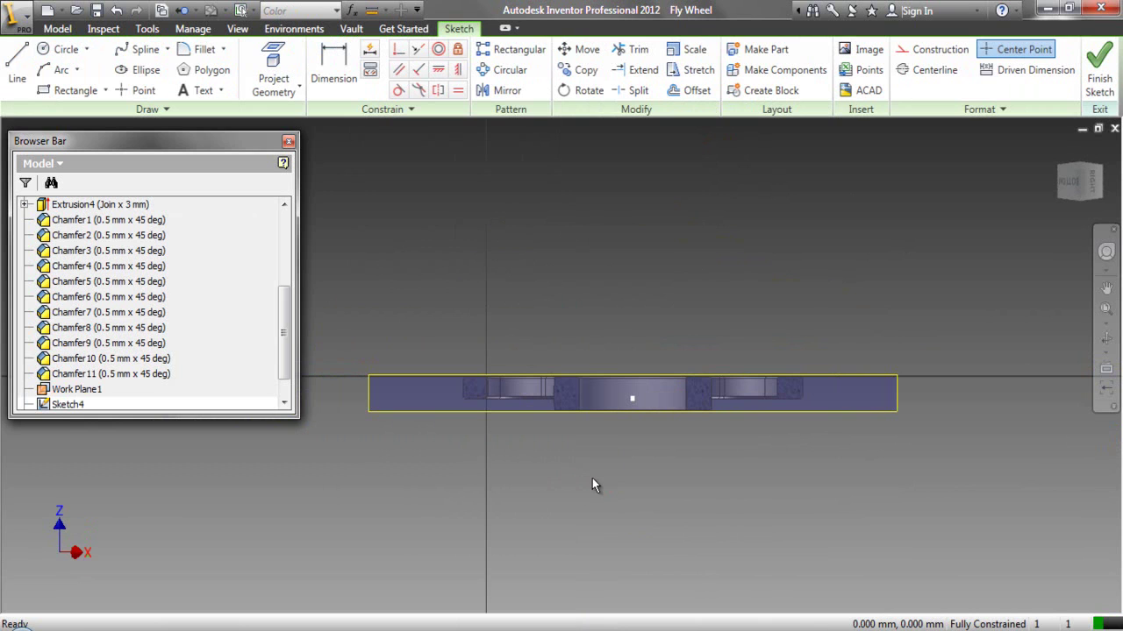
Step: Hide the work plane and project the wheel's cut edges into the sketch
{"action": "left_click", "coordinate": [92, 395]}
{"action": "right_click", "coordinate": [91, 392]}
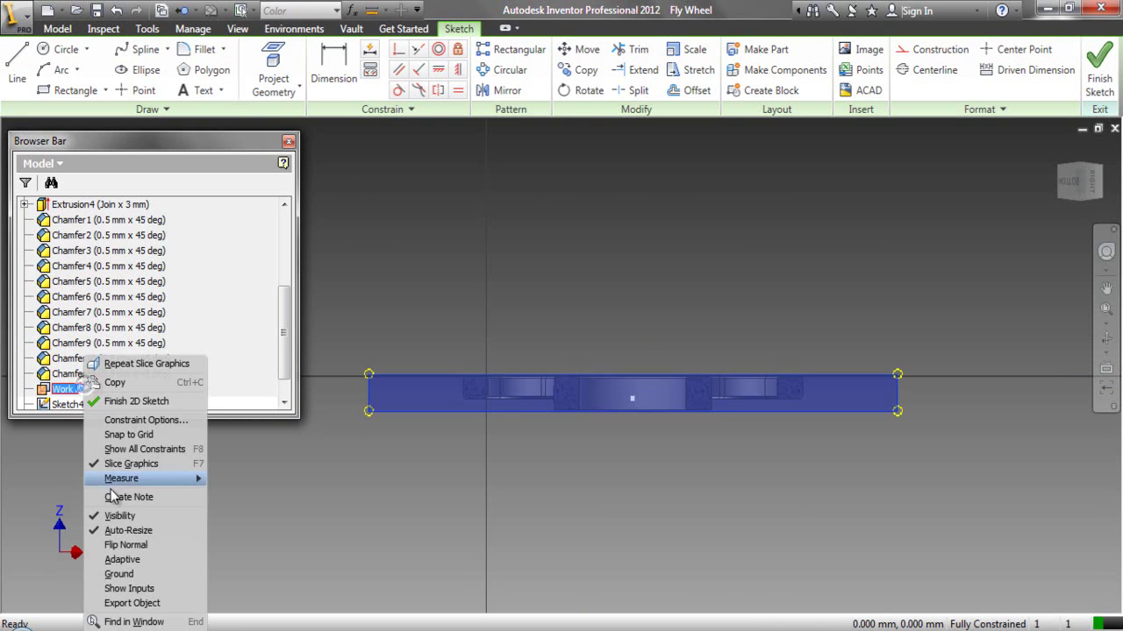
{"action": "left_click", "coordinate": [119, 518]}
{"action": "scroll", "coordinate": [671, 372], "scroll_direction": "down", "scroll_amount": 2}
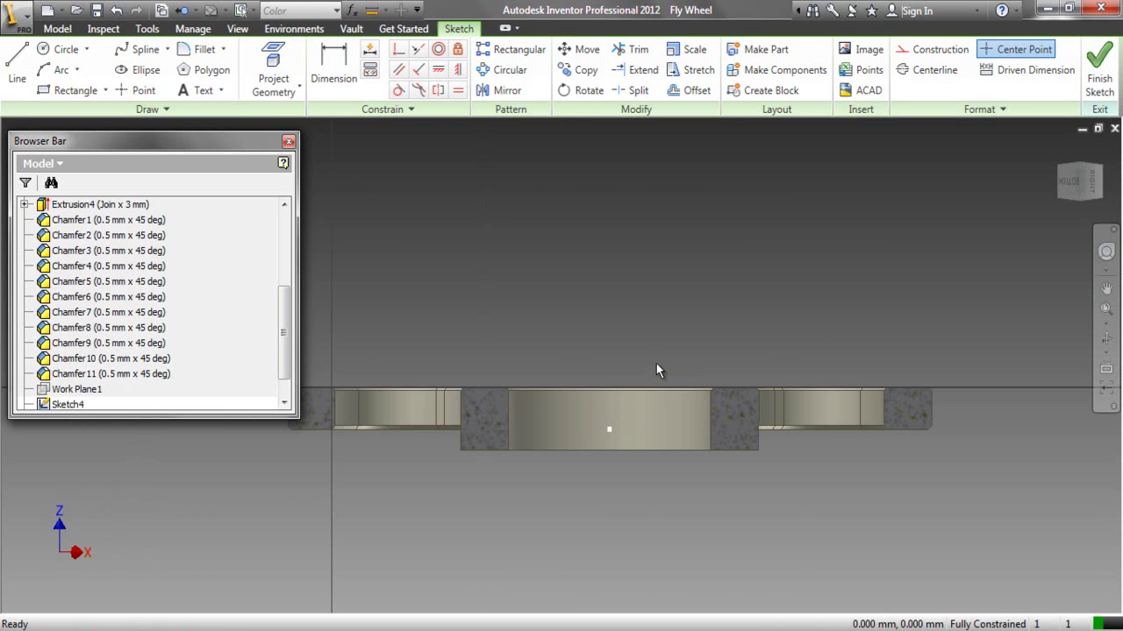
{"action": "left_click", "coordinate": [289, 89]}
{"action": "left_click", "coordinate": [349, 155]}
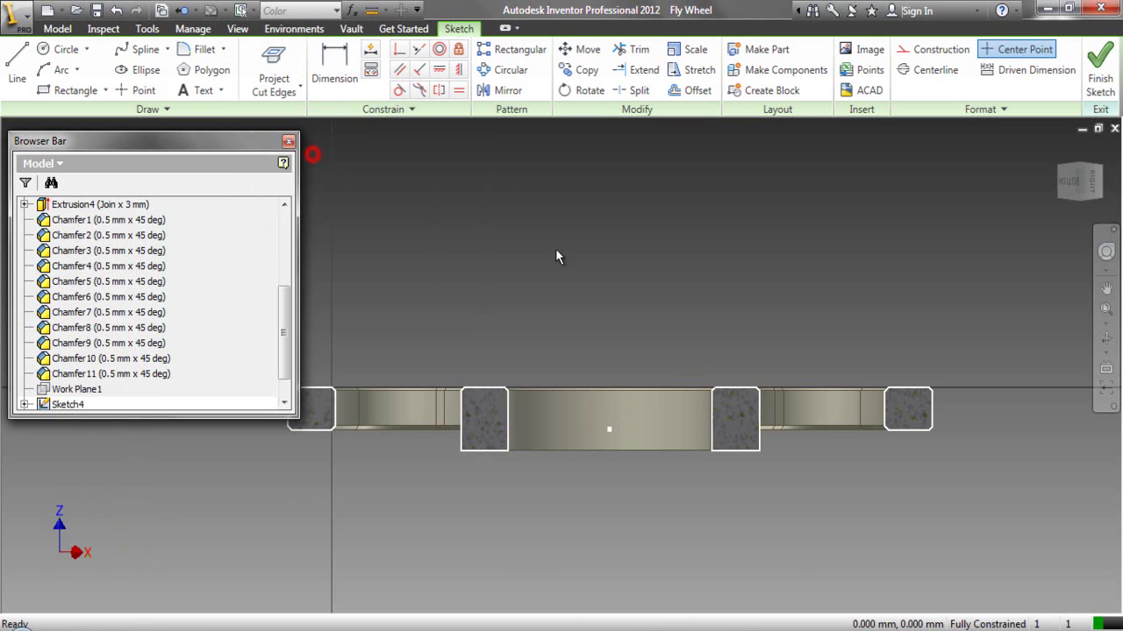
Step: Project the origin's Z axis into the sketch and convert all the projected geometry to construction lines
{"action": "left_click", "coordinate": [299, 86]}
{"action": "left_click", "coordinate": [318, 114]}
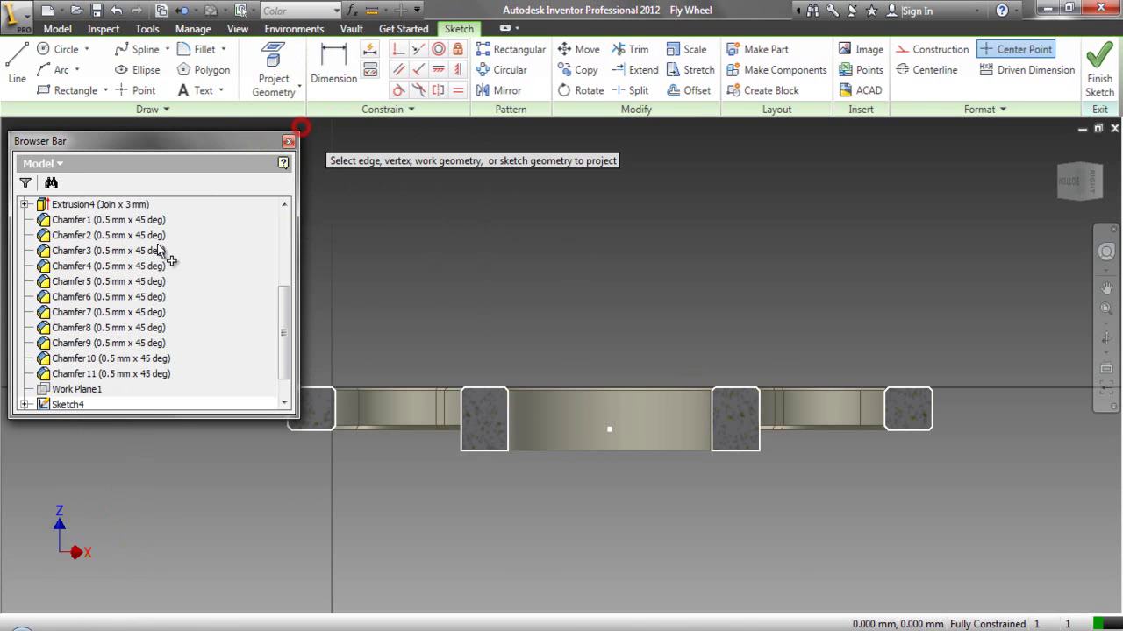
{"action": "scroll", "coordinate": [70, 280], "scroll_direction": "up", "scroll_amount": 4}
{"action": "left_click", "coordinate": [24, 251]}
{"action": "left_click", "coordinate": [80, 266]}
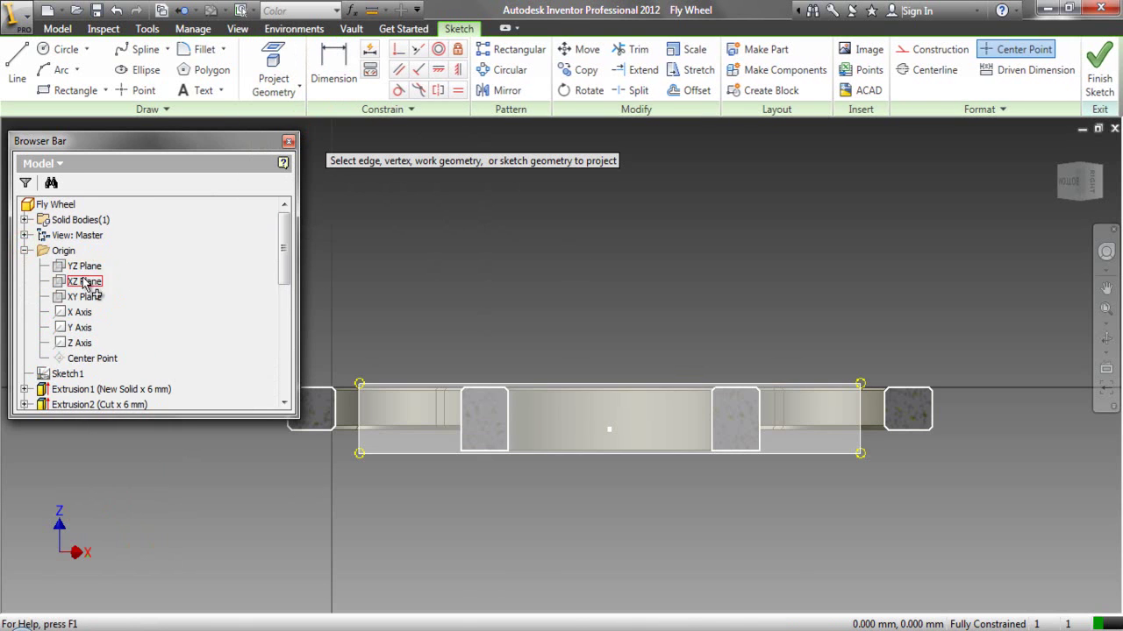
{"action": "left_click", "coordinate": [93, 298]}
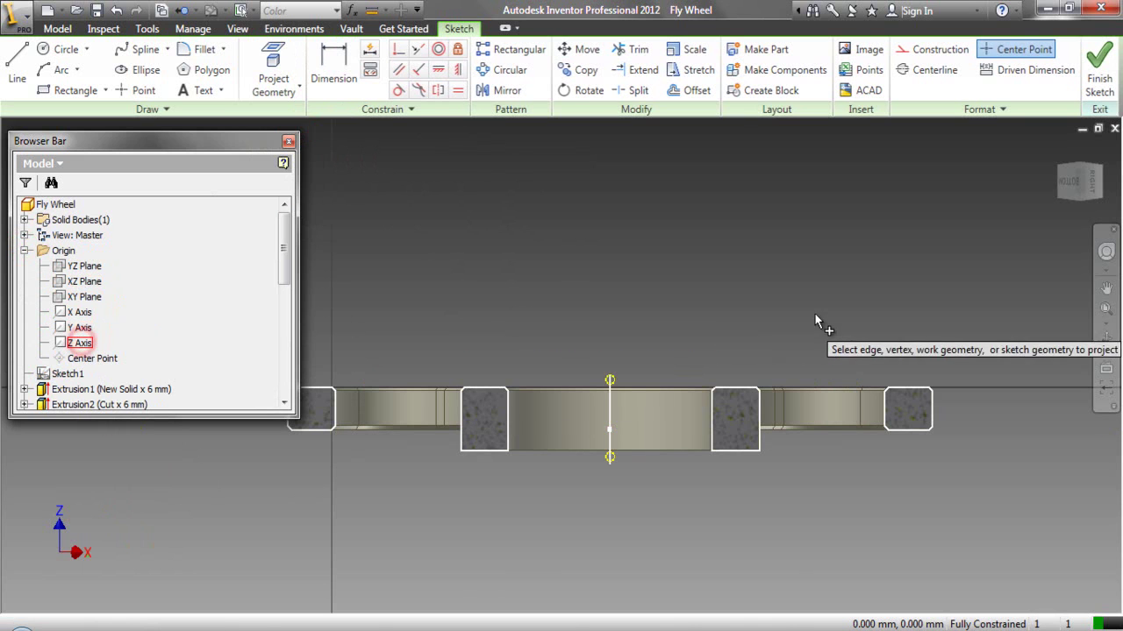
{"action": "right_click", "coordinate": [798, 289]}
{"action": "mouse_move", "coordinate": [423, 313]}
{"action": "left_mouse_down"}
{"action": "mouse_move", "coordinate": [887, 445]}
{"action": "mouse_move", "coordinate": [956, 444]}
{"action": "left_mouse_up"}
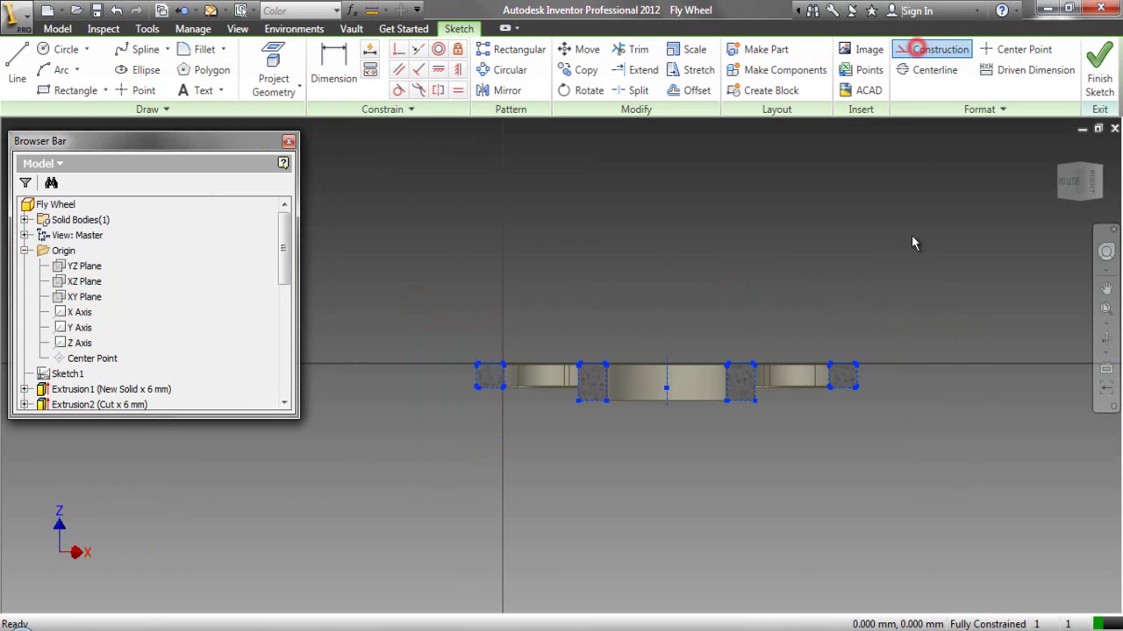
Step: Sketch a three-point arc of about 1.62 mm radius across the outer corner of the raised hub's cross-section
{"action": "scroll", "coordinate": [569, 392], "scroll_direction": "down", "scroll_amount": 4}
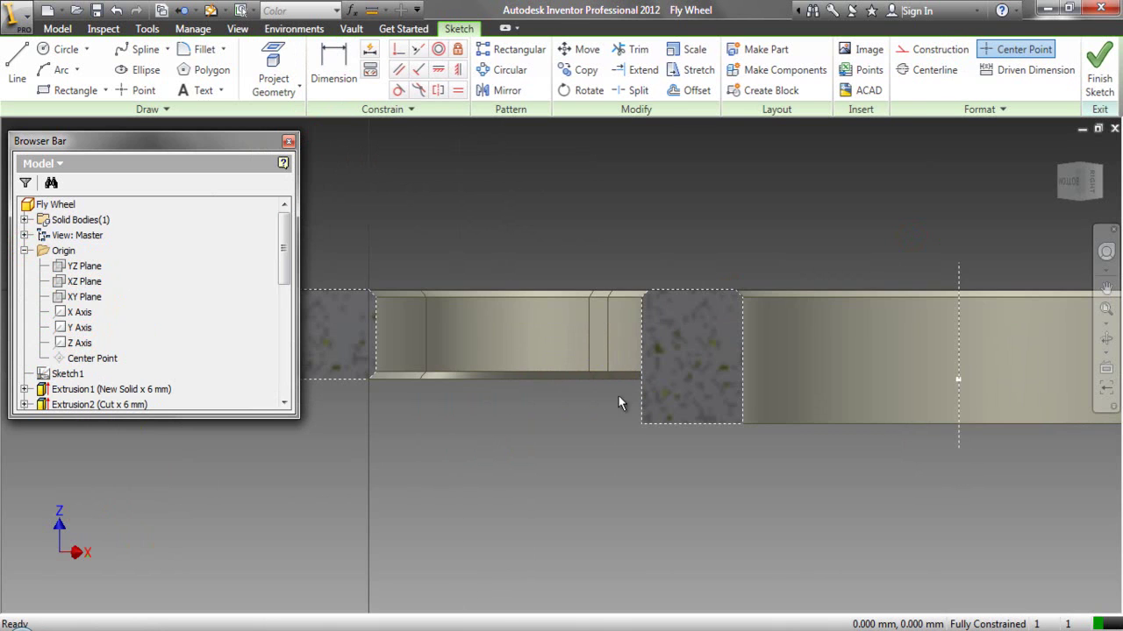
{"action": "scroll", "coordinate": [500, 400], "scroll_direction": "up", "scroll_amount": 2}
{"action": "scroll", "coordinate": [577, 400], "scroll_direction": "down", "scroll_amount": 3}
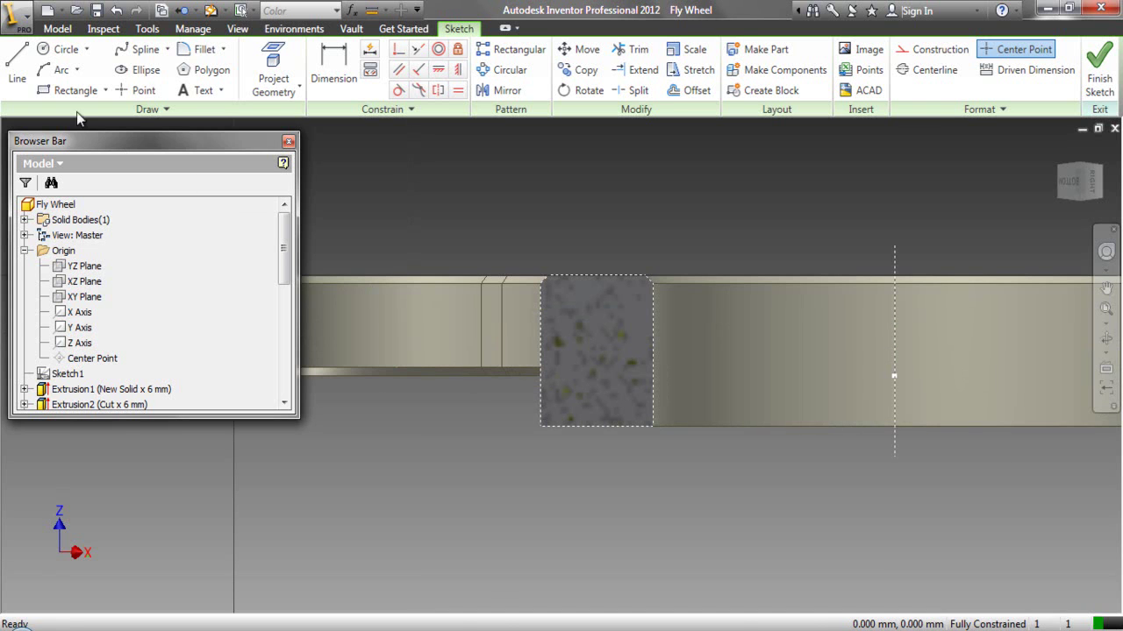
{"action": "left_click", "coordinate": [54, 68]}
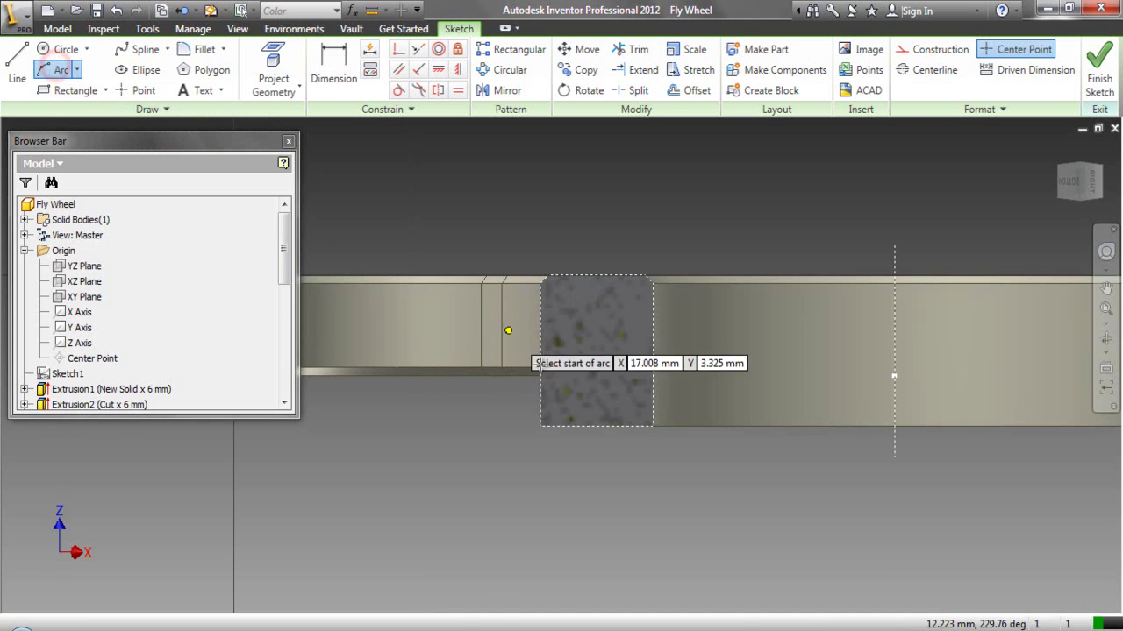
{"action": "scroll", "coordinate": [571, 394], "scroll_direction": "down", "scroll_amount": 2}
{"action": "left_click", "coordinate": [506, 374]}
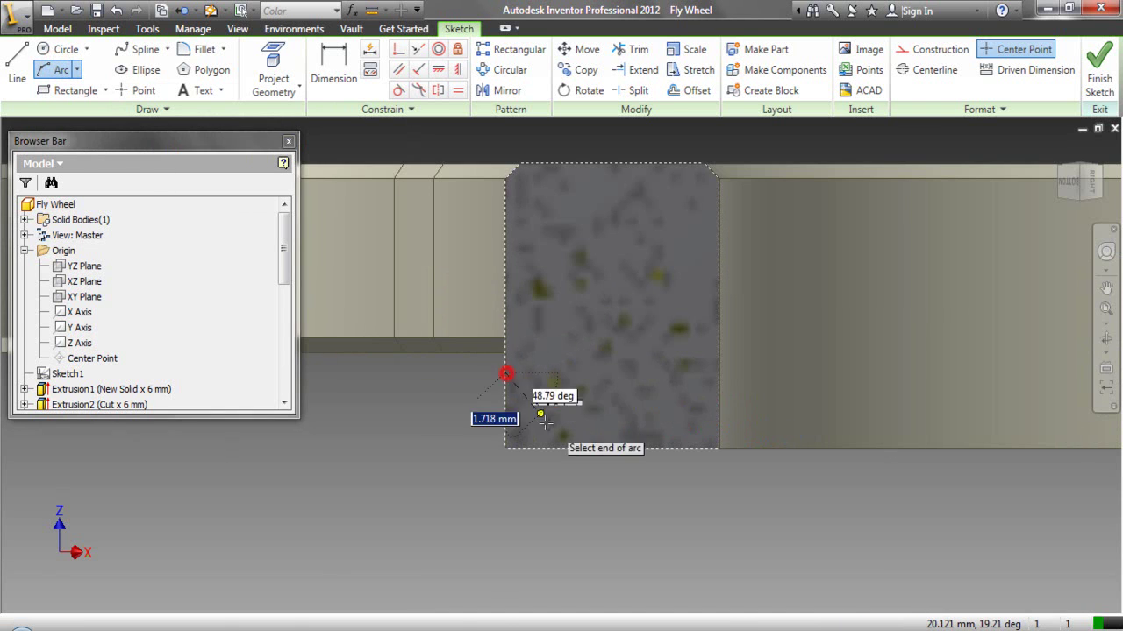
{"action": "left_click", "coordinate": [548, 444]}
{"action": "left_click", "coordinate": [553, 426]}
{"action": "scroll", "coordinate": [535, 419], "scroll_direction": "down", "scroll_amount": 3}
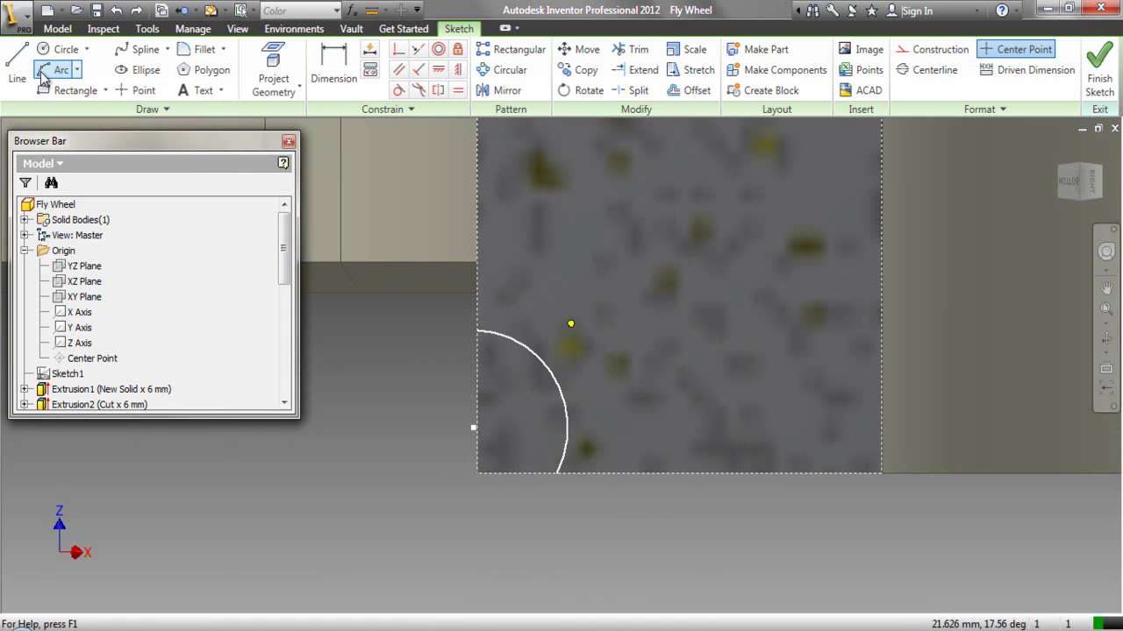
{"action": "right_click", "coordinate": [377, 353]}
{"action": "left_click", "coordinate": [357, 387]}
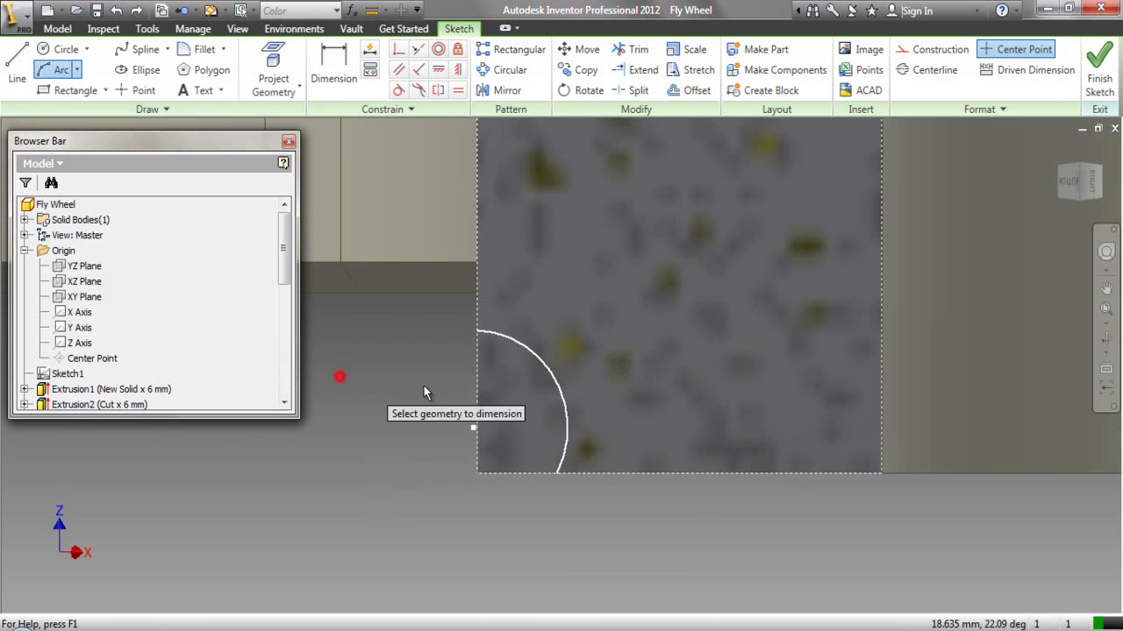
Step: Set the arc's radius to 3 mm and make its centre coincident with the hub section's outer corner
{"action": "key", "text": "d"}
{"action": "left_click", "coordinate": [562, 392]}
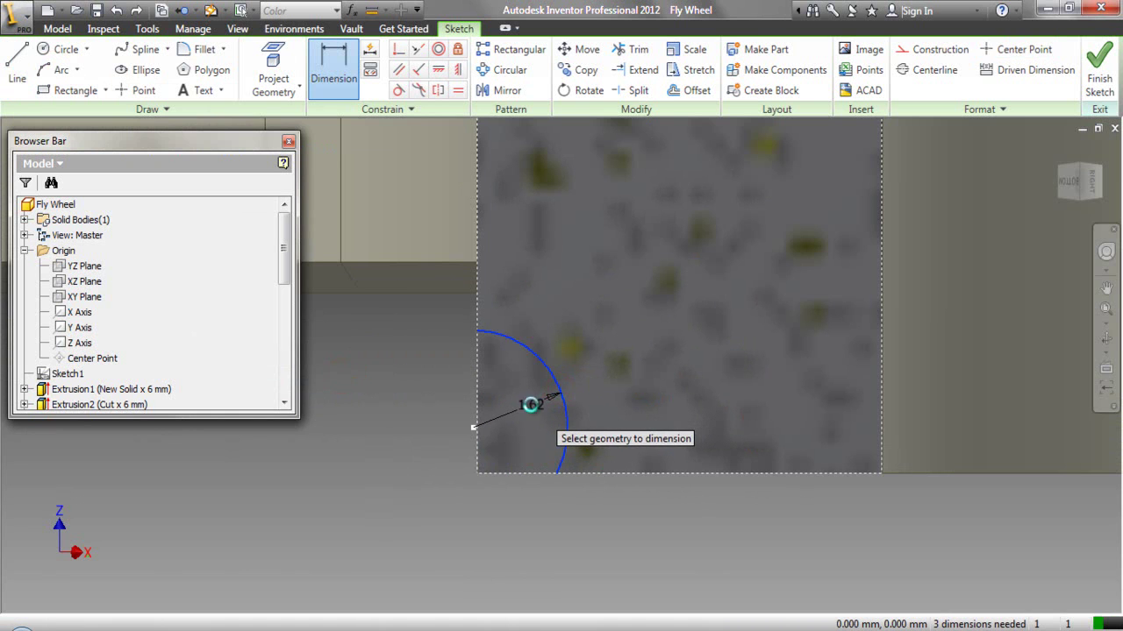
{"action": "left_click", "coordinate": [532, 412]}
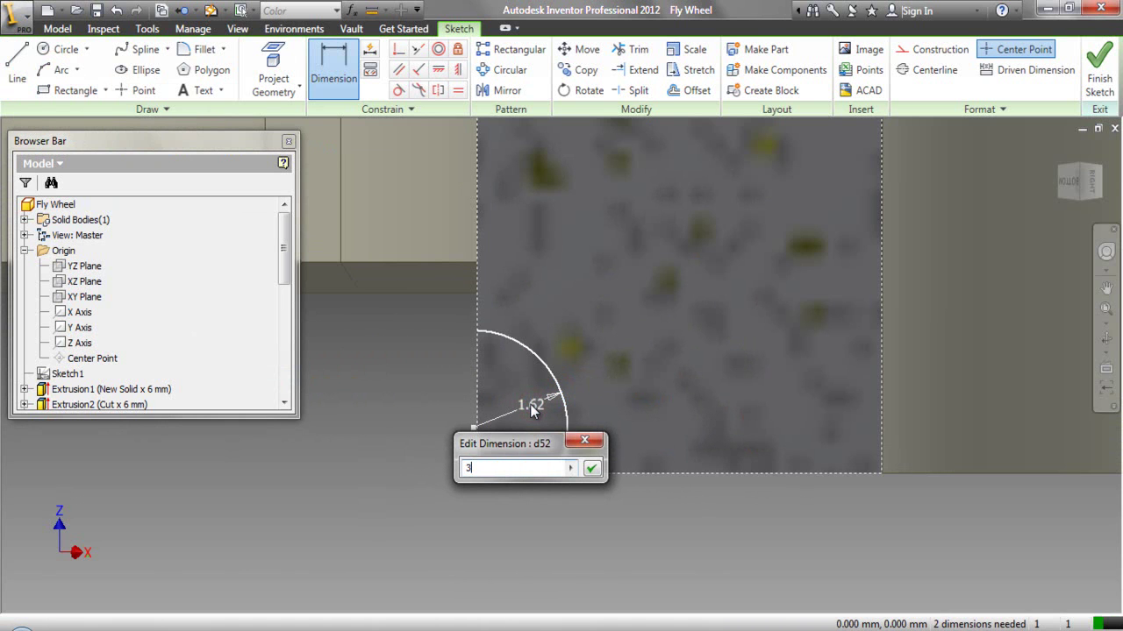
{"action": "key", "text": "Return"}
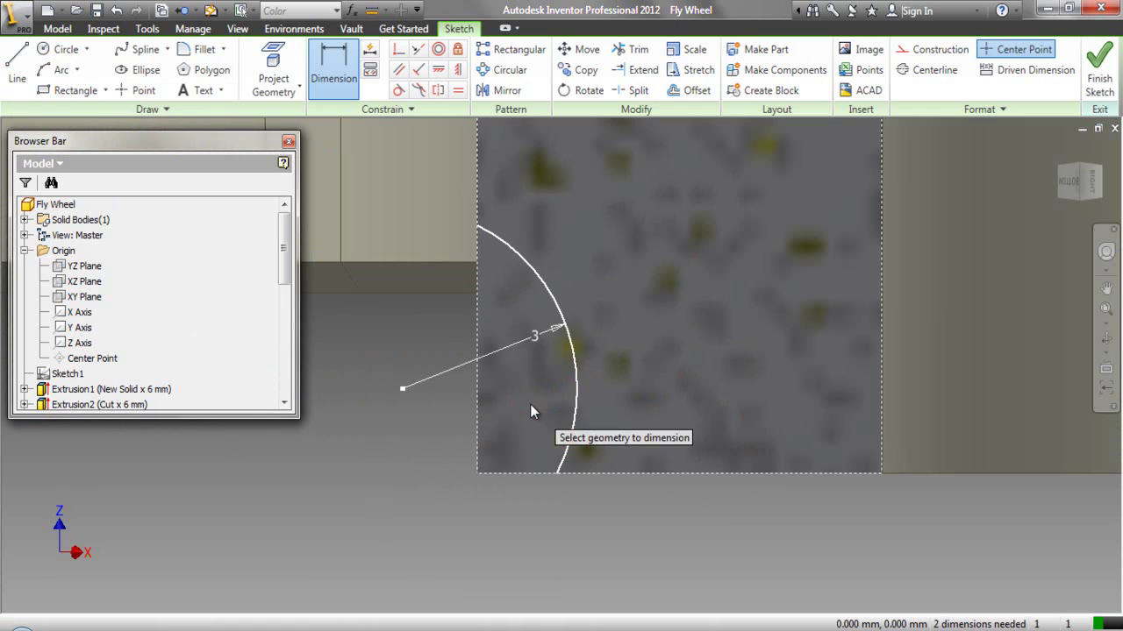
{"action": "left_click", "coordinate": [397, 55]}
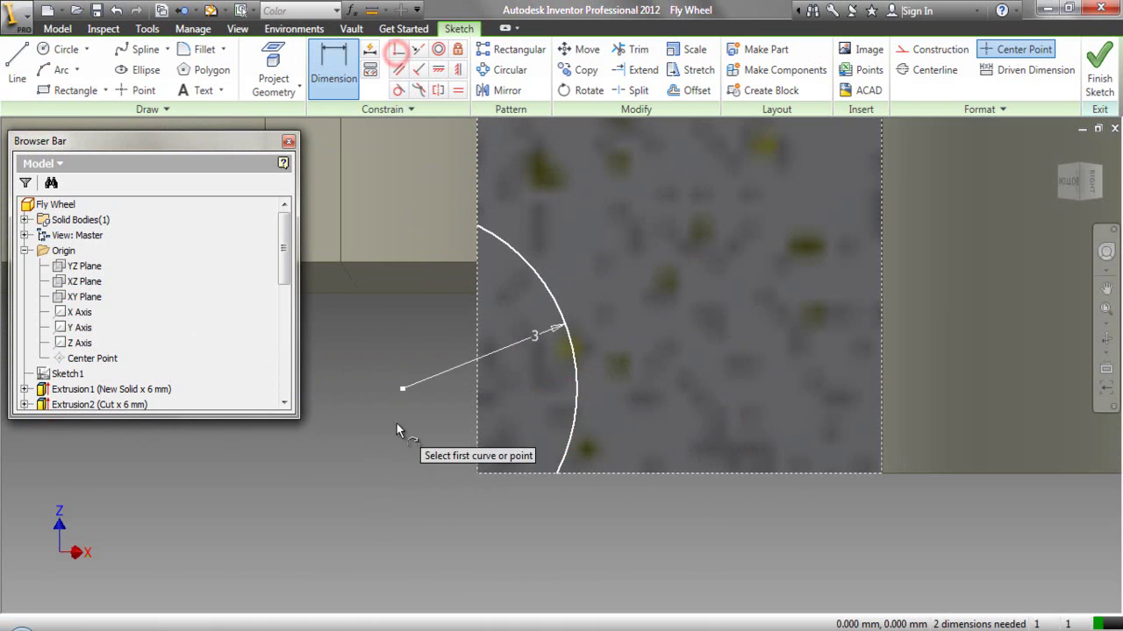
{"action": "left_click", "coordinate": [401, 389]}
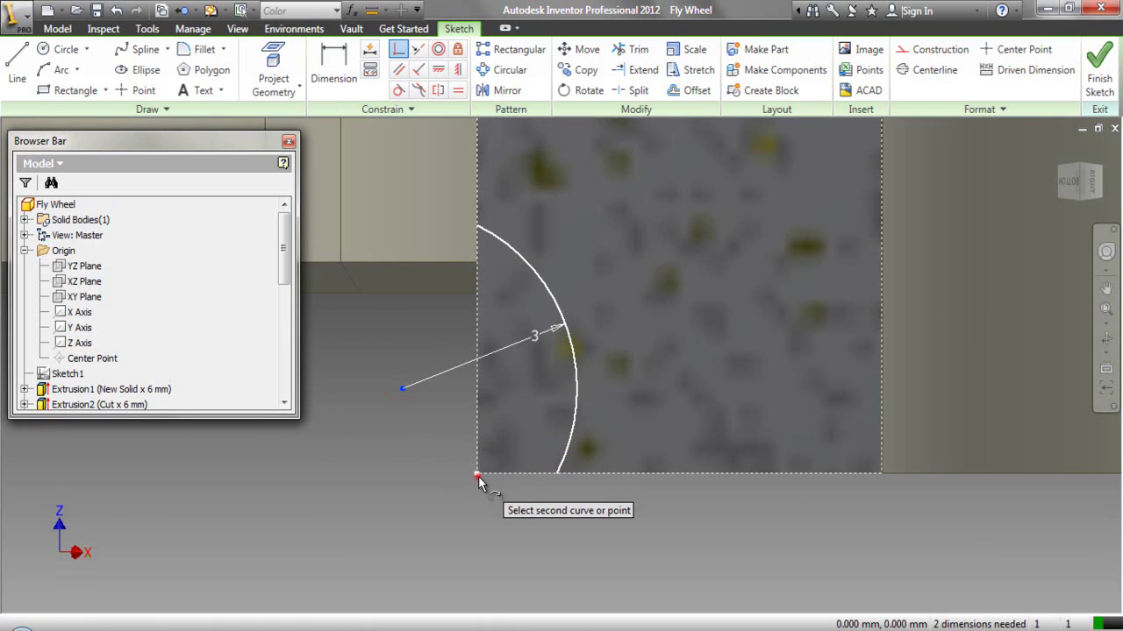
{"action": "left_click", "coordinate": [478, 475]}
Step: Close the quarter-circle profile with two lines joining the arc's ends at the hub corner, and finish the sketch
{"action": "right_click", "coordinate": [588, 507]}
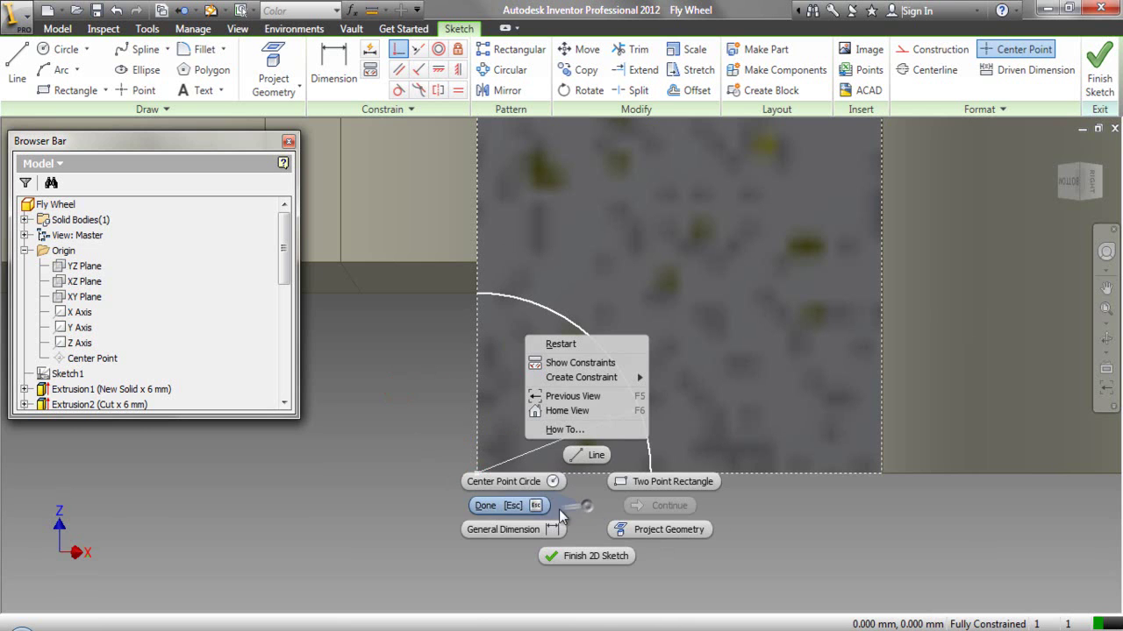
{"action": "left_click", "coordinate": [585, 456]}
{"action": "left_click", "coordinate": [650, 472]}
{"action": "left_click", "coordinate": [477, 473]}
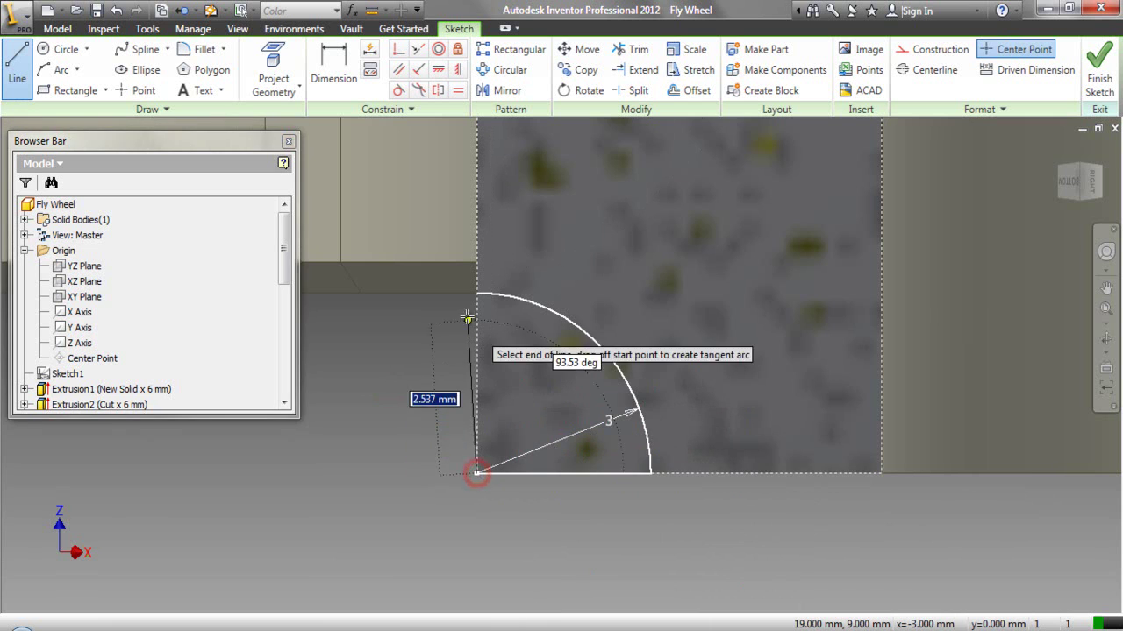
{"action": "left_click", "coordinate": [476, 295]}
{"action": "right_click", "coordinate": [424, 351]}
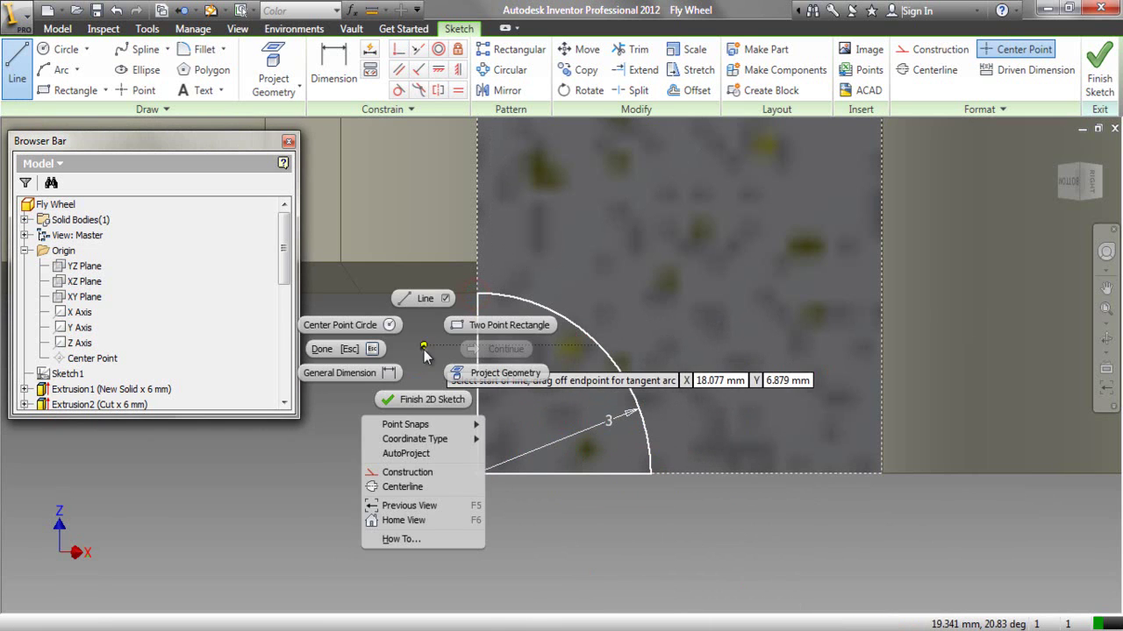
{"action": "left_click", "coordinate": [371, 349]}
{"action": "left_click", "coordinate": [1099, 69]}
Step: Revolve the quarter-circle profile as a full cut around the projected Z axis to groove the hub's outer edge
{"action": "scroll", "coordinate": [588, 414], "scroll_direction": "down", "scroll_amount": 5}
{"action": "left_click", "coordinate": [1106, 338]}
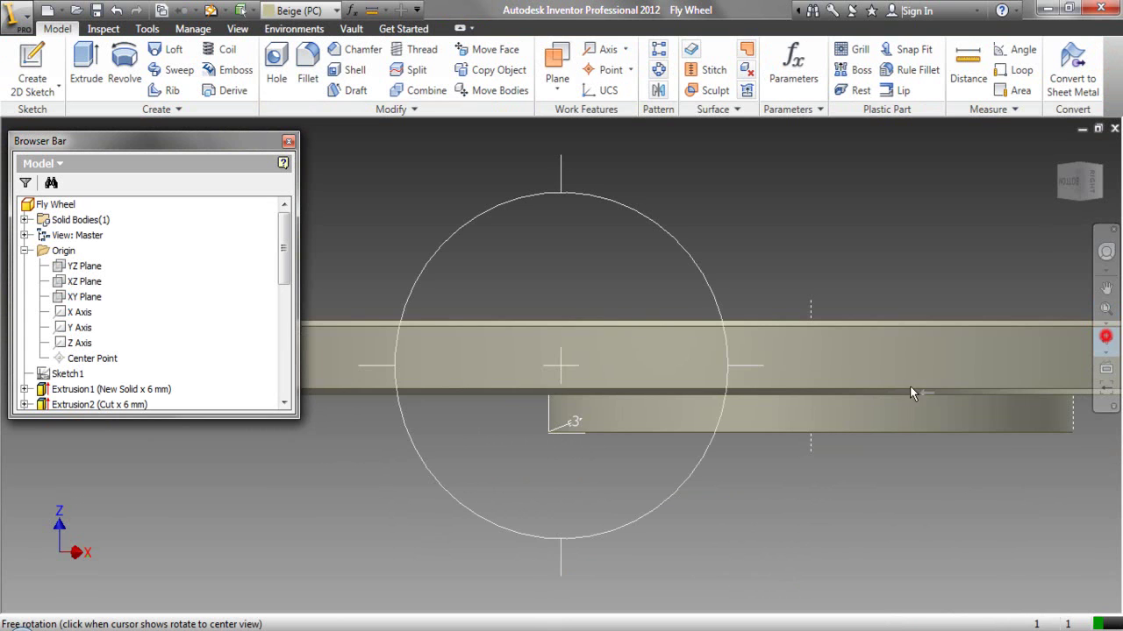
{"action": "left_click_drag", "start_coordinate": [632, 416], "coordinate": [634, 296]}
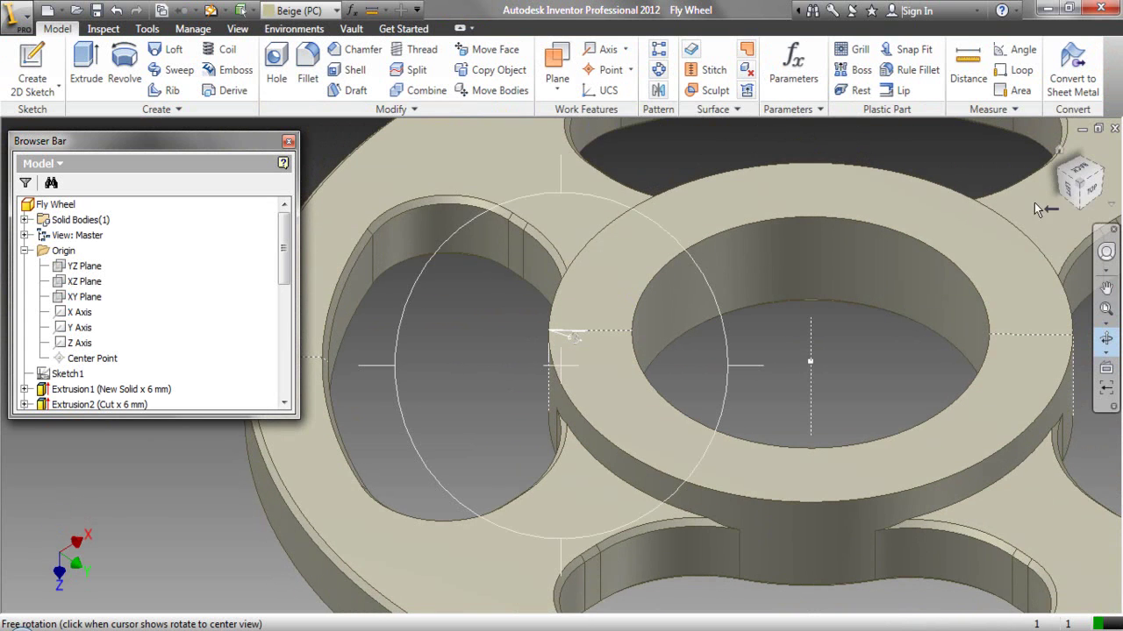
{"action": "scroll", "coordinate": [492, 369], "scroll_direction": "down", "scroll_amount": 5}
{"action": "scroll", "coordinate": [489, 359], "scroll_direction": "up", "scroll_amount": 5}
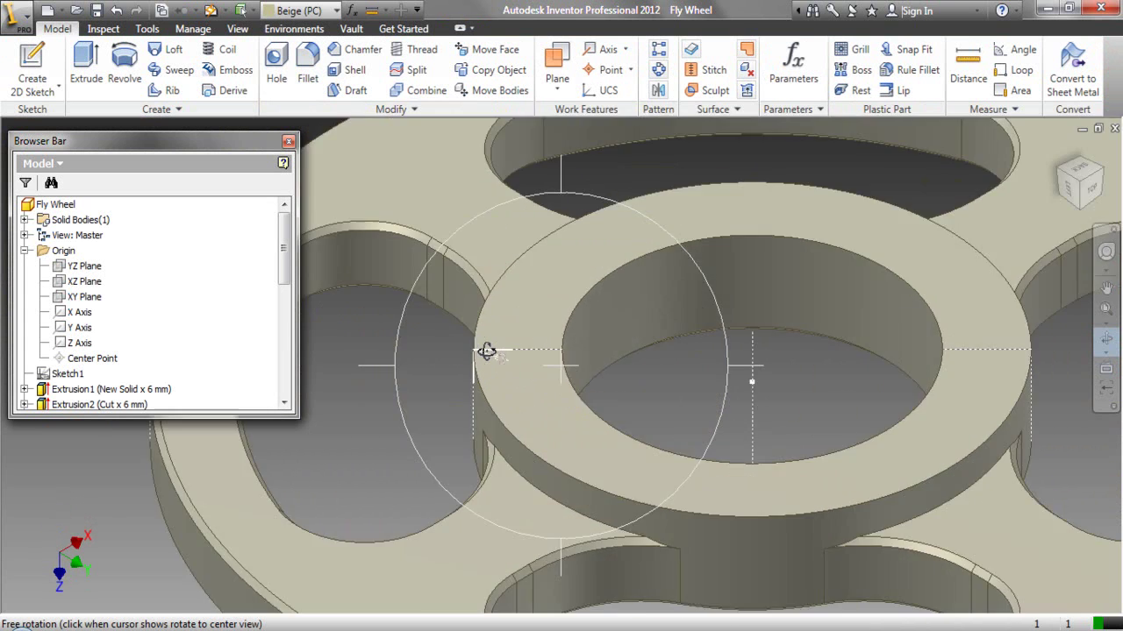
{"action": "scroll", "coordinate": [488, 352], "scroll_direction": "up", "scroll_amount": 2}
{"action": "right_click", "coordinate": [488, 351]}
{"action": "left_click", "coordinate": [493, 358]}
{"action": "scroll", "coordinate": [491, 358], "scroll_direction": "up", "scroll_amount": 2}
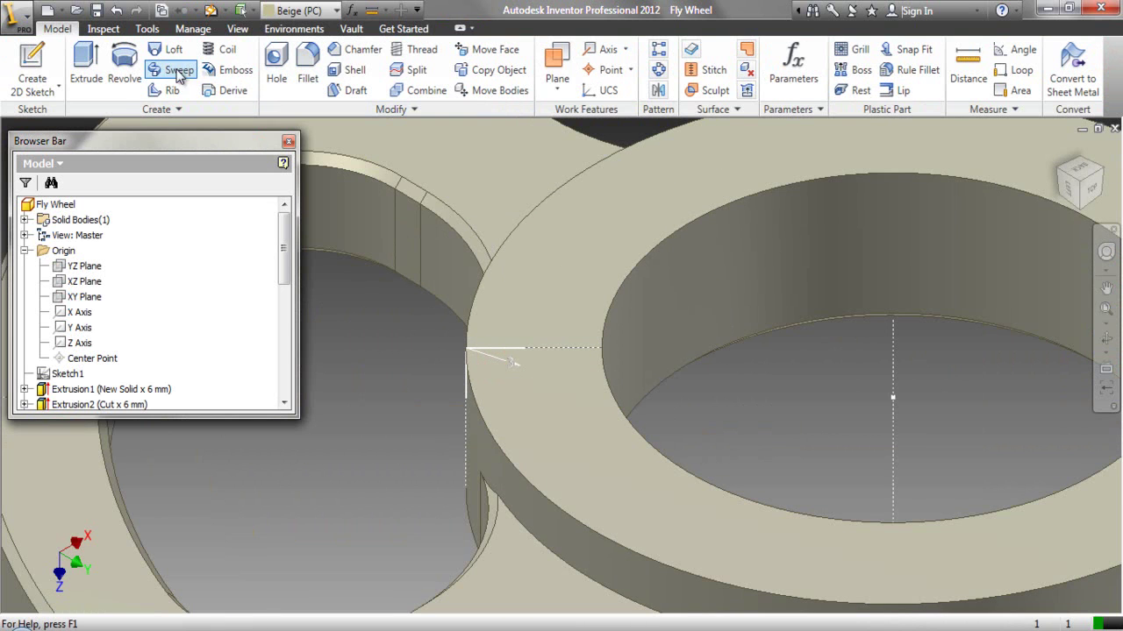
{"action": "left_click", "coordinate": [126, 61]}
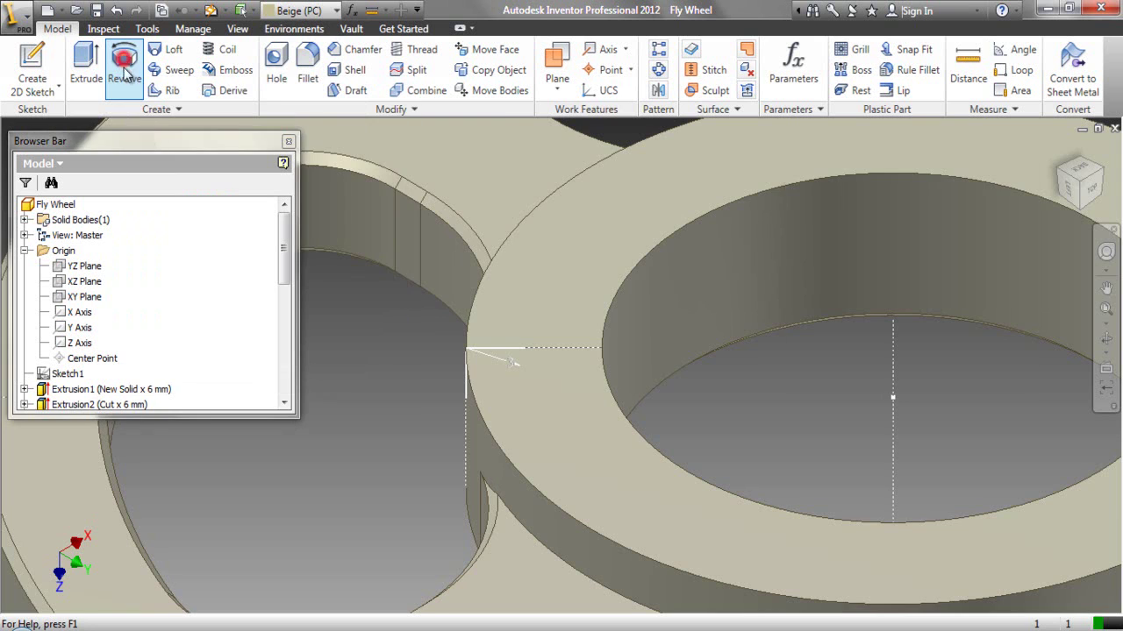
{"action": "scroll", "coordinate": [369, 404], "scroll_direction": "down", "scroll_amount": 2}
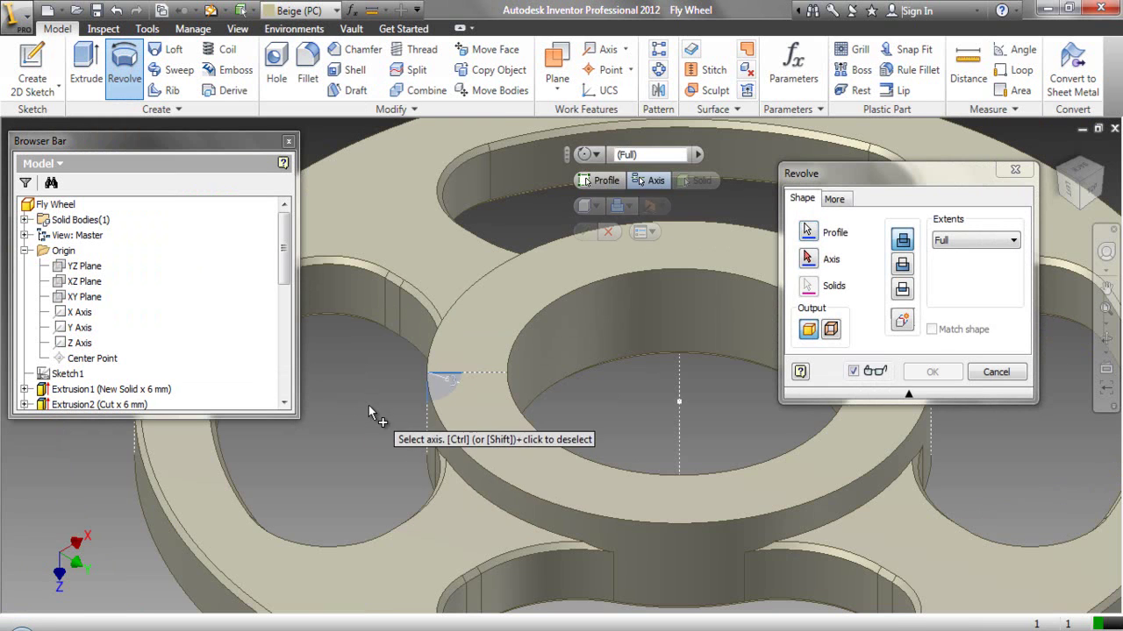
{"action": "left_click", "coordinate": [680, 384]}
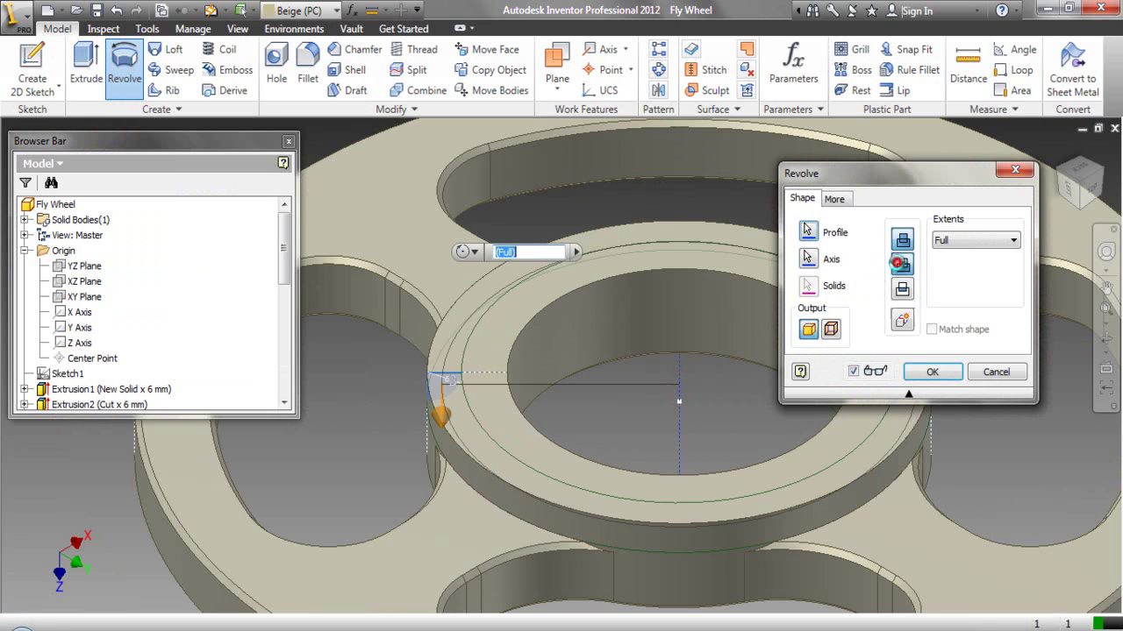
{"action": "left_click", "coordinate": [902, 264]}
{"action": "left_click", "coordinate": [931, 373]}
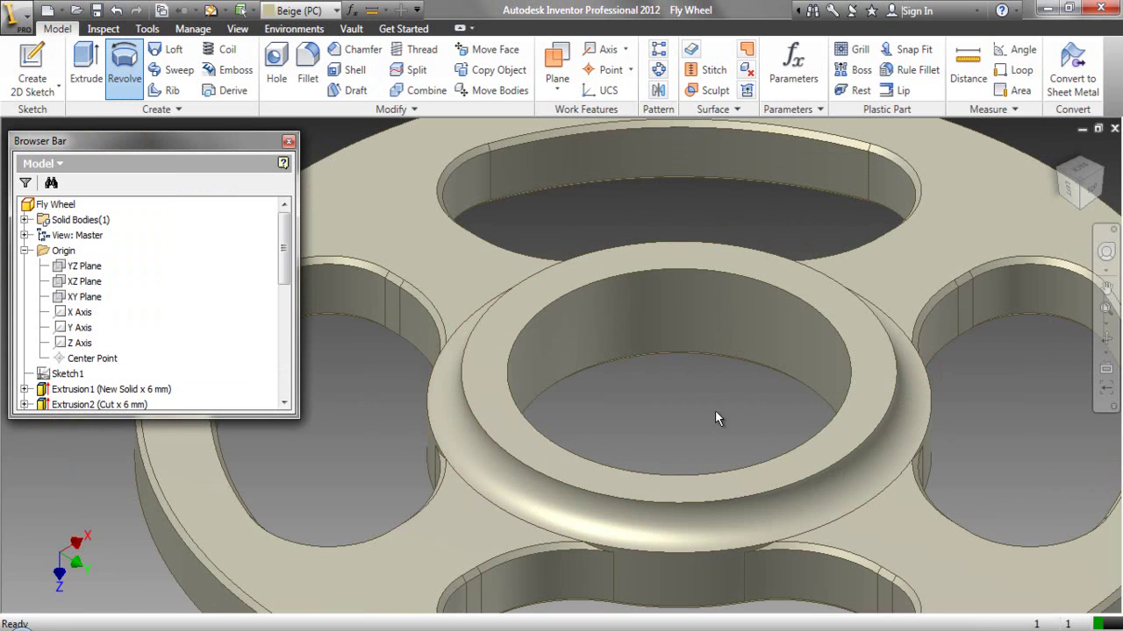
Step: Return the flywheel to the home view and collapse all expanded nodes of the model tree
{"action": "left_click", "coordinate": [1106, 337]}
{"action": "left_click_drag", "start_coordinate": [608, 419], "coordinate": [607, 379]}
{"action": "right_click", "coordinate": [602, 342]}
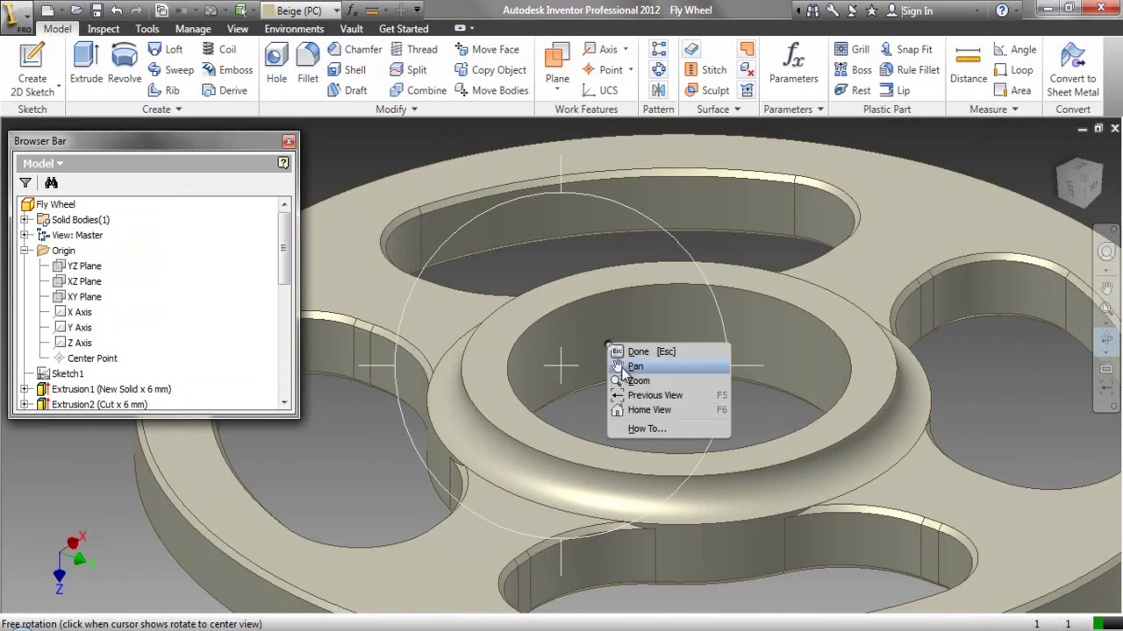
{"action": "left_click", "coordinate": [645, 412]}
{"action": "right_click", "coordinate": [584, 334]}
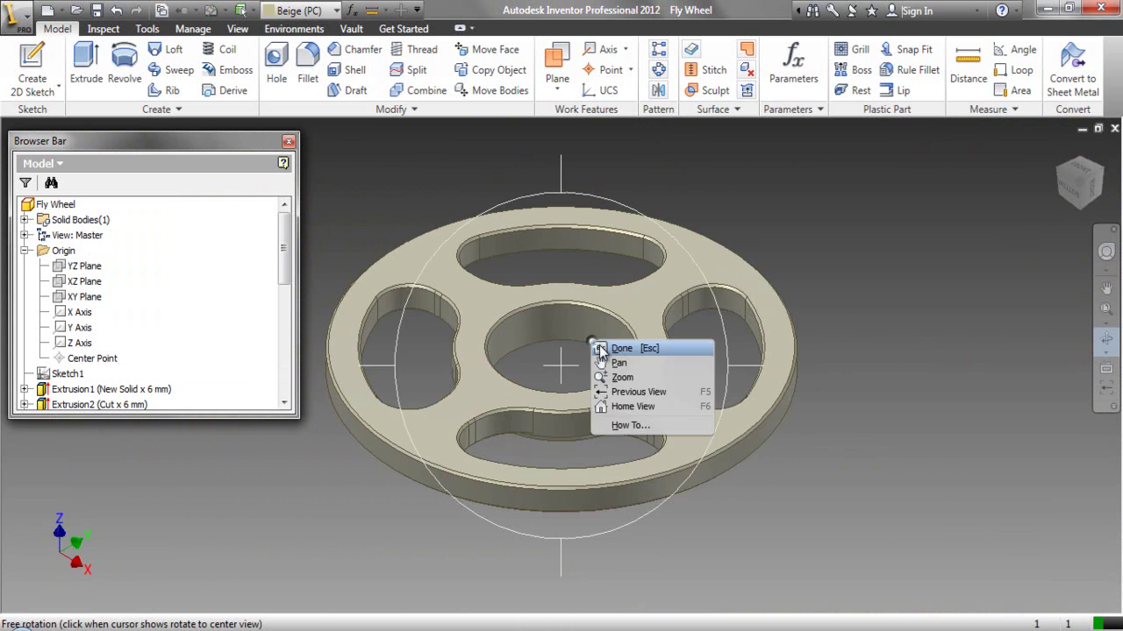
{"action": "left_click", "coordinate": [601, 343]}
{"action": "right_click", "coordinate": [211, 283]}
{"action": "left_click", "coordinate": [243, 442]}
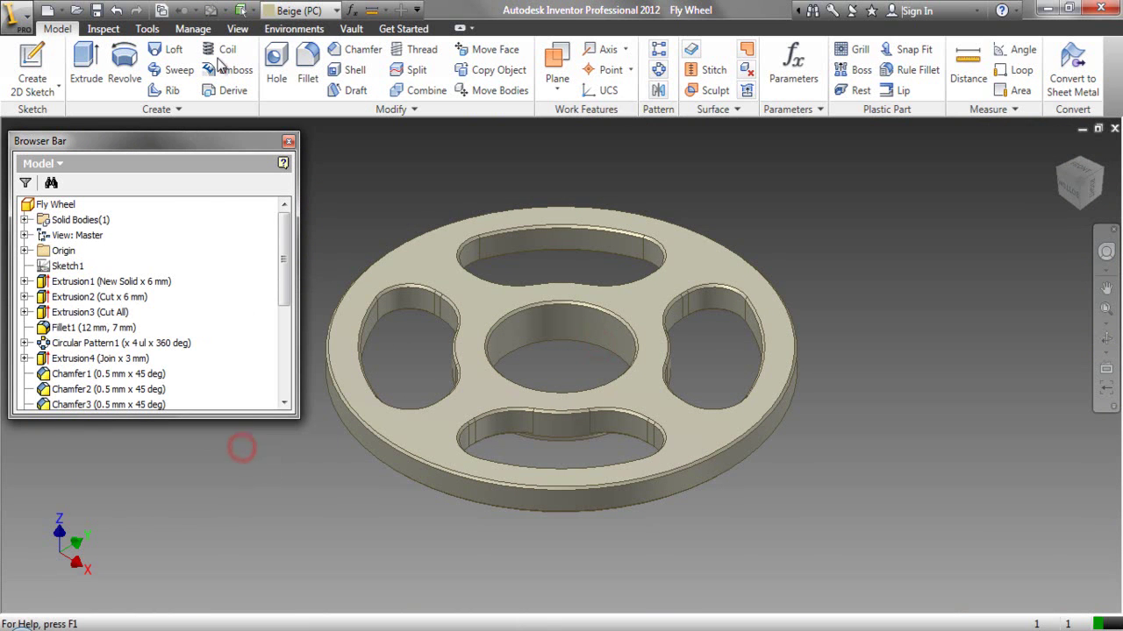
Step: Switch to Clean Screen and examine the enlarged flywheel from its flat face round to the hub side
{"action": "left_click", "coordinate": [238, 29]}
{"action": "left_click", "coordinate": [635, 67]}
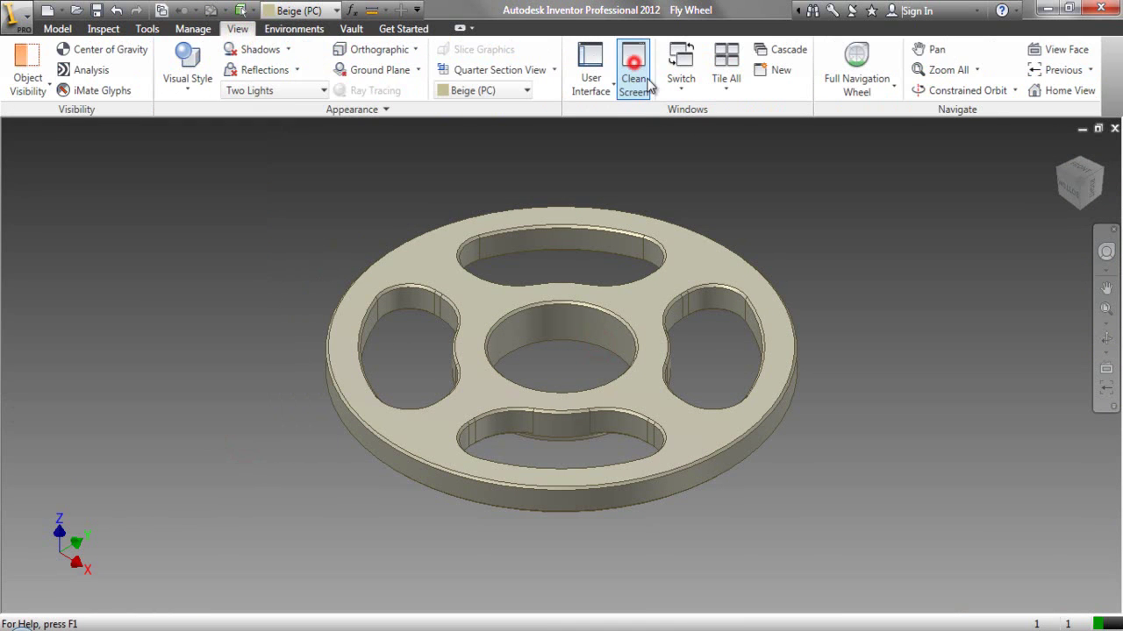
{"action": "middle_click_drag", "start_coordinate": [623, 290], "coordinate": [652, 306]}
{"action": "right_click", "coordinate": [577, 303]}
{"action": "left_click", "coordinate": [593, 336]}
{"action": "left_click_drag", "start_coordinate": [592, 324], "coordinate": [607, 395]}
{"action": "right_click", "coordinate": [602, 363]}
{"action": "left_click", "coordinate": [611, 400]}
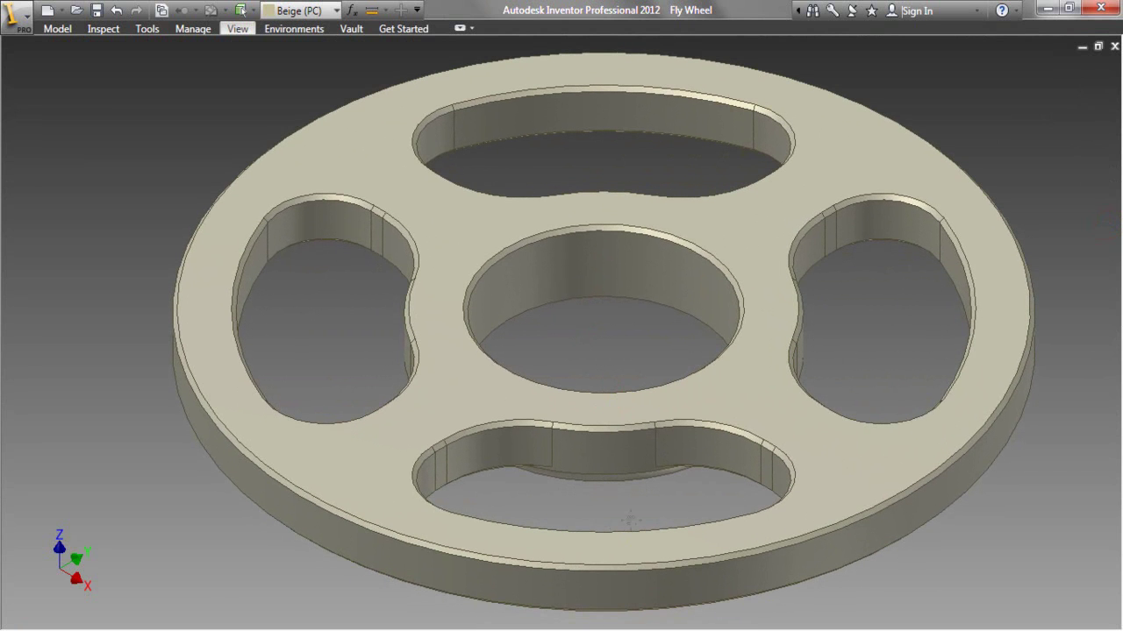
{"action": "right_click", "coordinate": [594, 330]}
{"action": "left_click", "coordinate": [621, 350]}
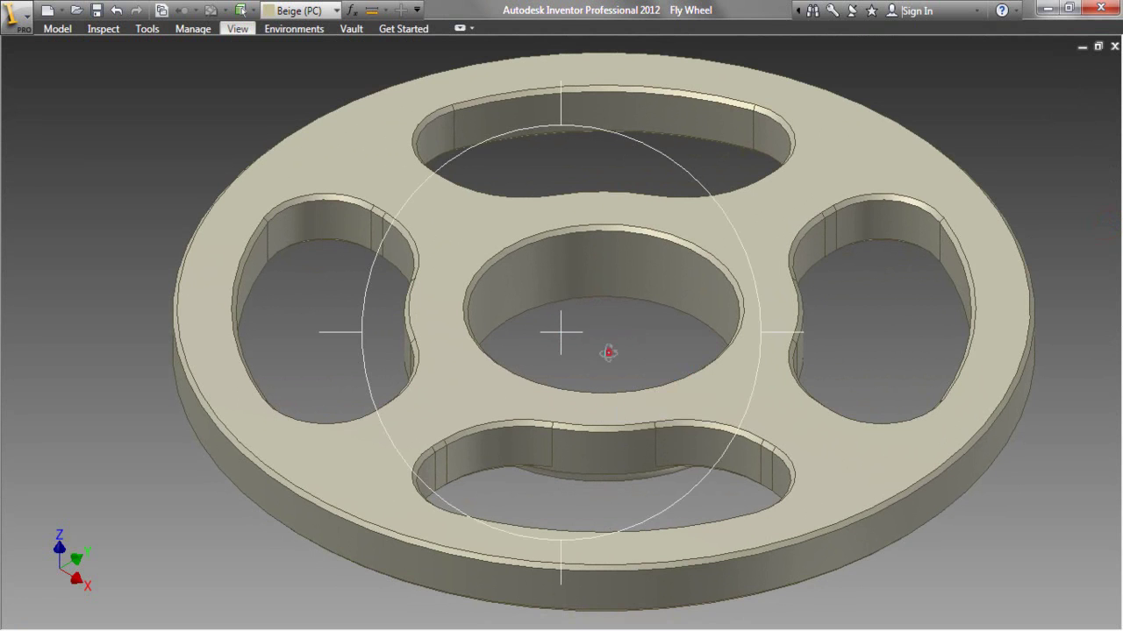
{"action": "left_click_drag", "start_coordinate": [559, 101], "coordinate": [557, 279]}
{"action": "key", "text": "Escape"}
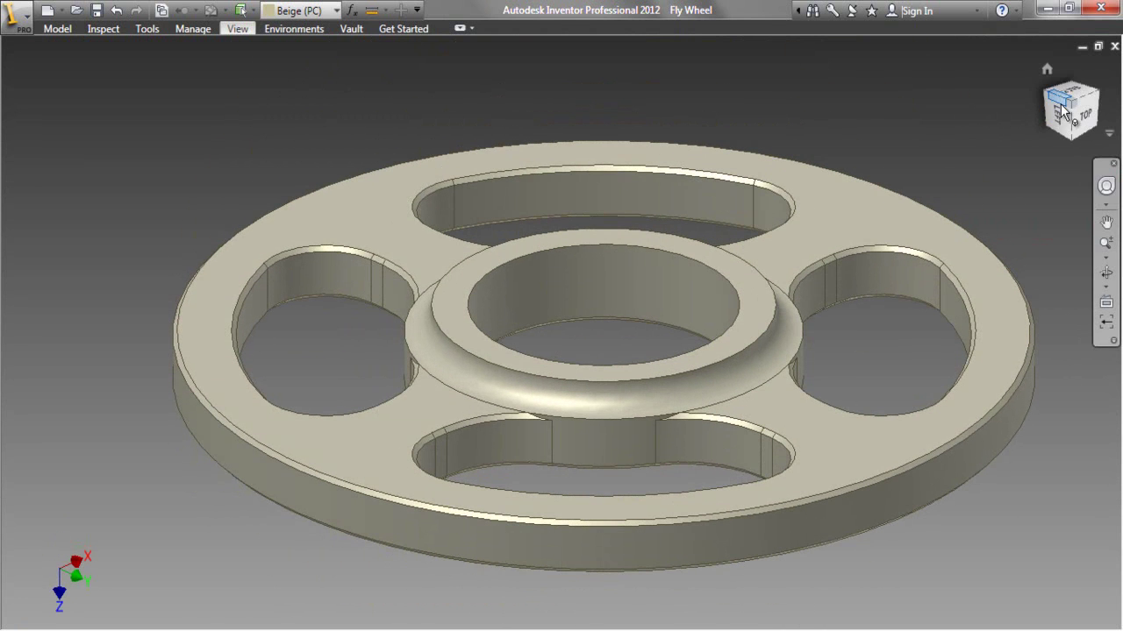
Step: Examine the hub side from an isometric corner view, and leave Clean Screen with the home view restored
{"action": "left_click", "coordinate": [1072, 109]}
{"action": "key", "text": "F4"}
{"action": "right_click", "coordinate": [587, 249]}
{"action": "left_click", "coordinate": [603, 288]}
{"action": "left_click_drag", "start_coordinate": [552, 254], "coordinate": [570, 322]}
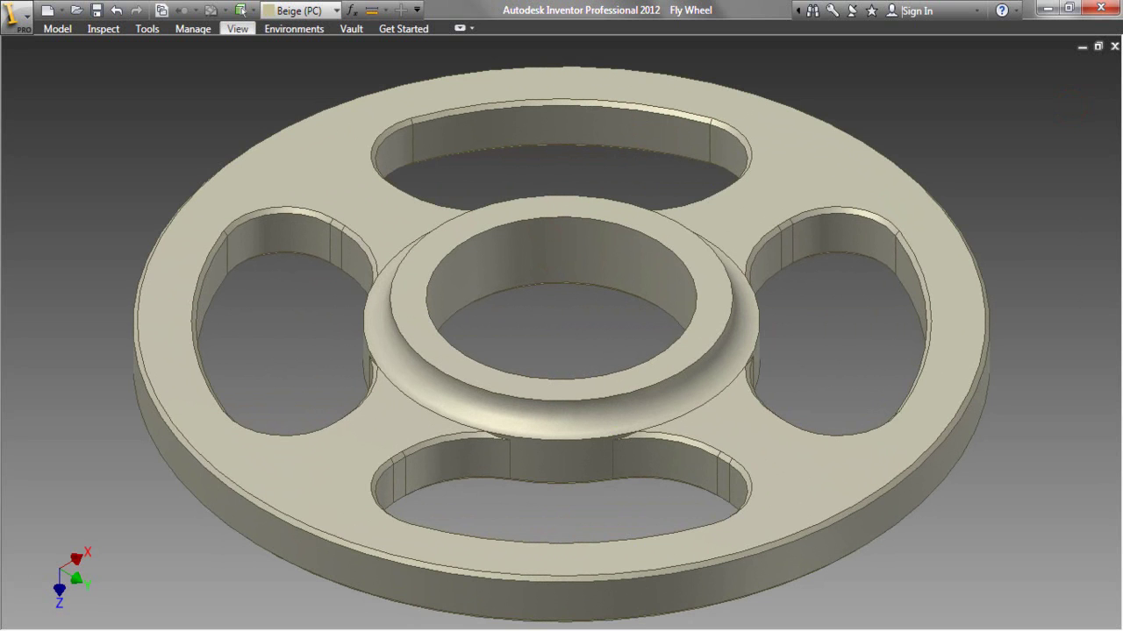
{"action": "right_click", "coordinate": [554, 336]}
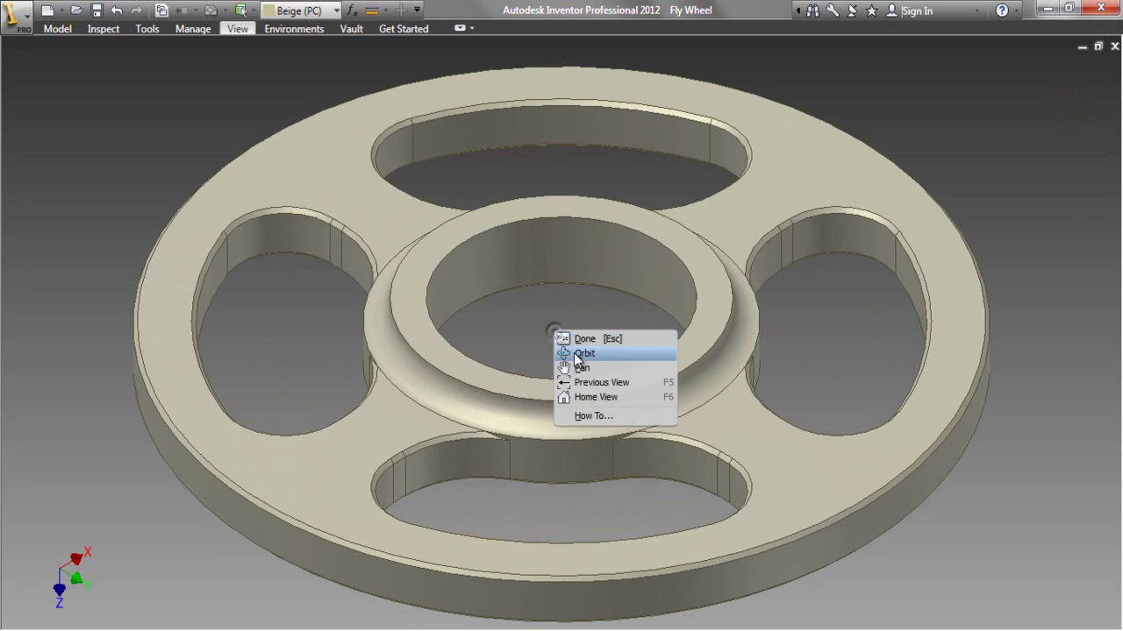
{"action": "left_click", "coordinate": [589, 397]}
{"action": "right_click", "coordinate": [523, 249]}
{"action": "left_click", "coordinate": [543, 259]}
{"action": "left_click", "coordinate": [239, 29]}
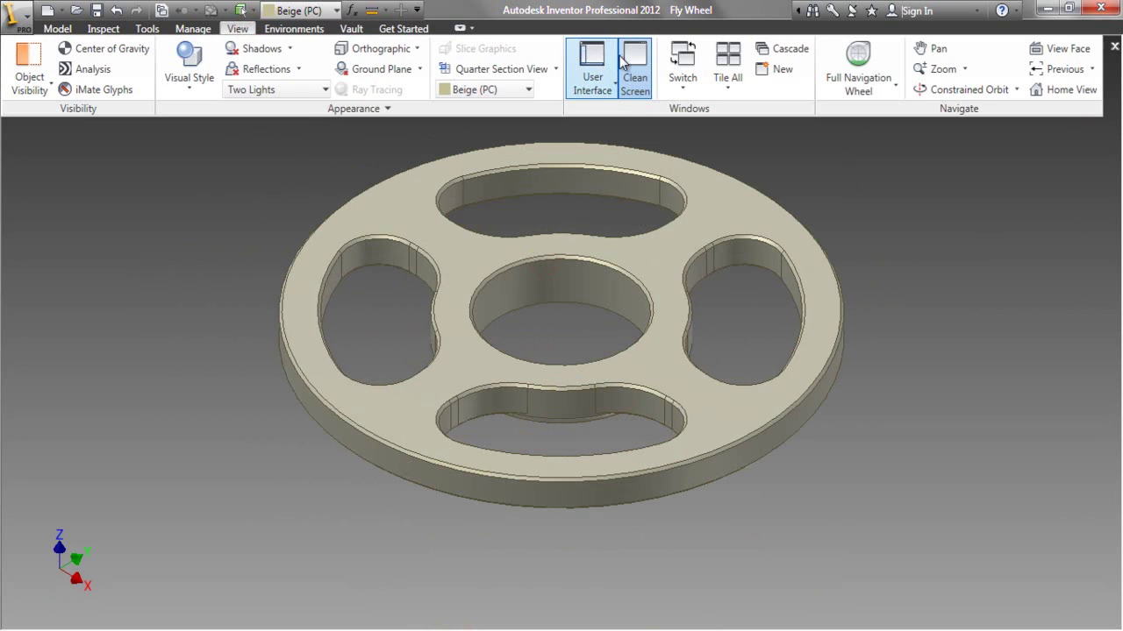
{"action": "left_click", "coordinate": [634, 61]}
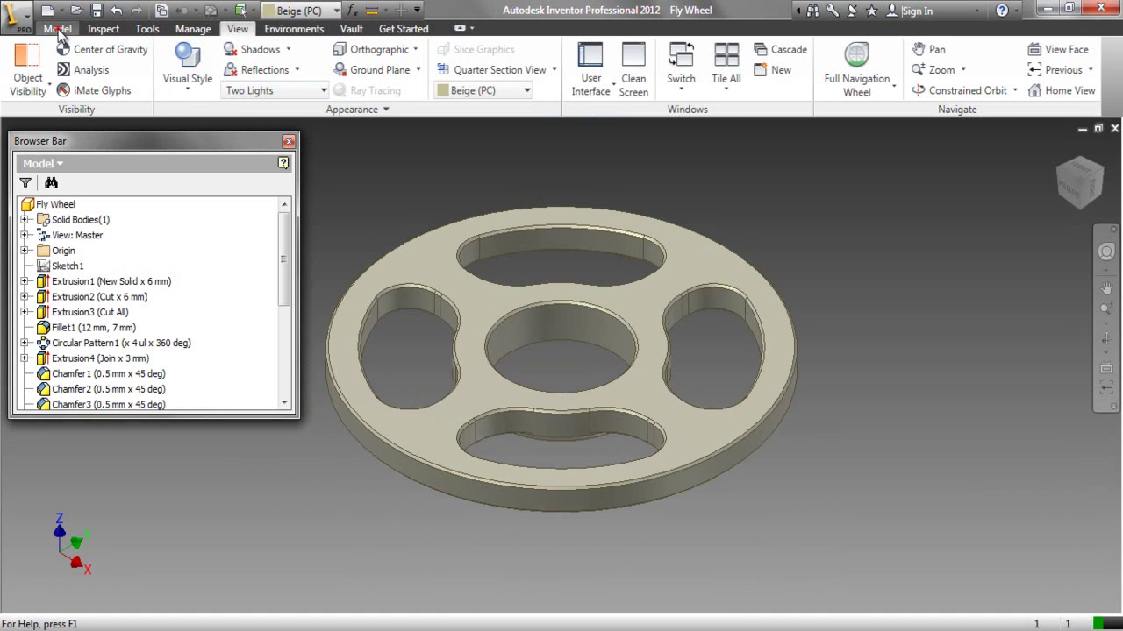